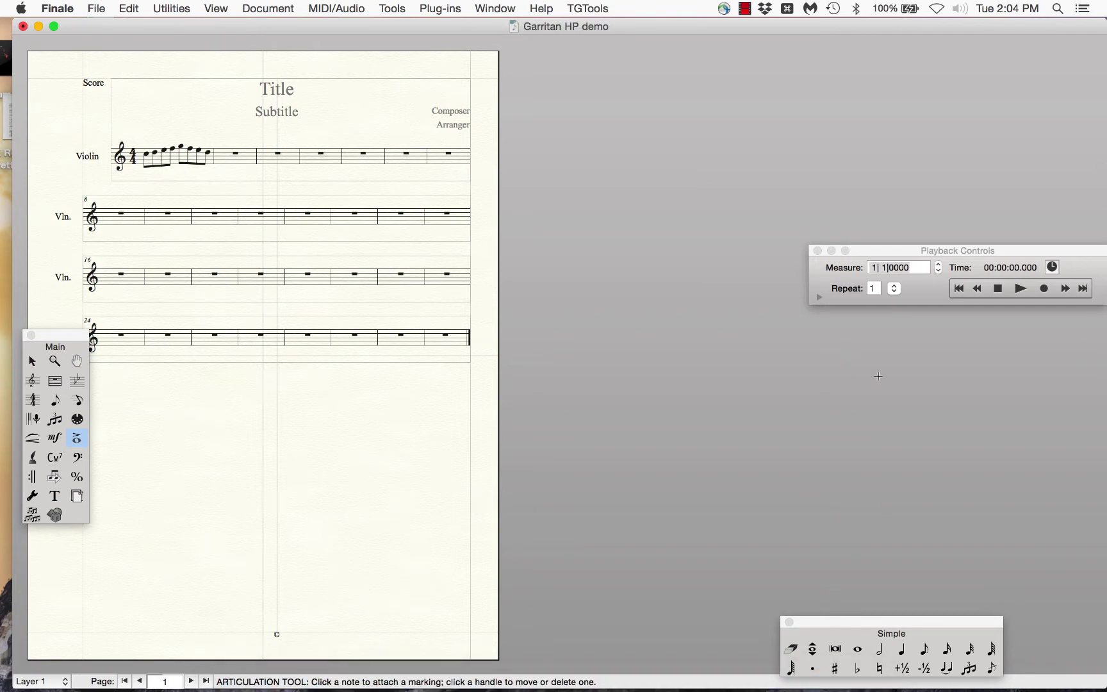
# Play back the opening violin passage of the score and stop the playback
pyautogui.click(998, 289)
pyautogui.click(1014, 289)
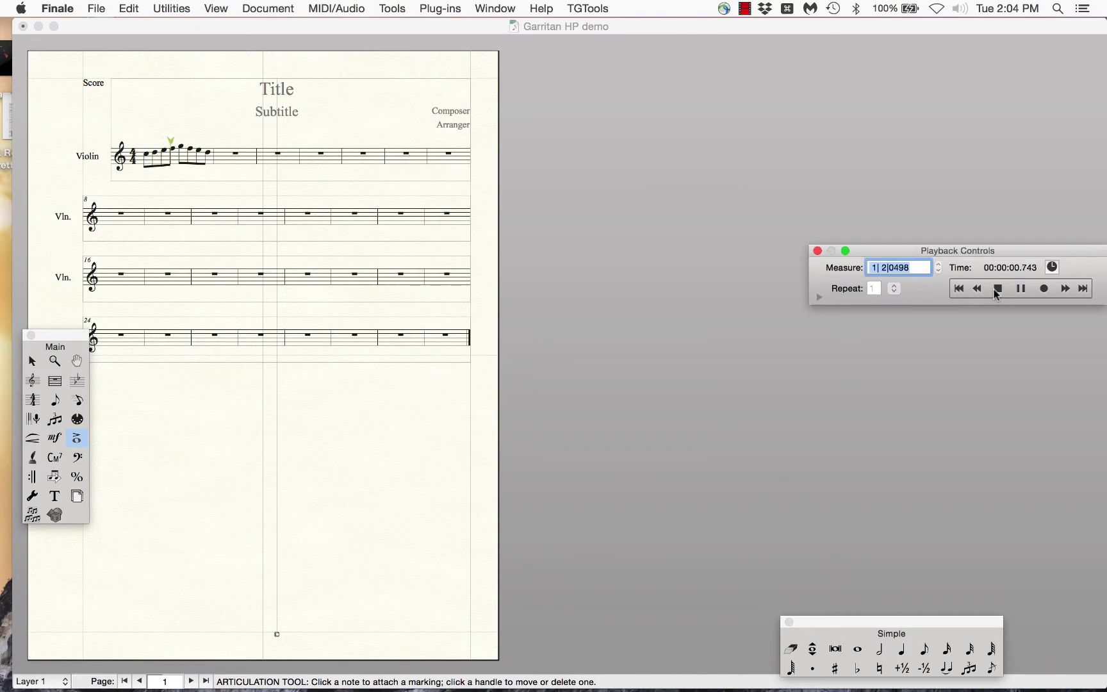
pyautogui.click(998, 289)
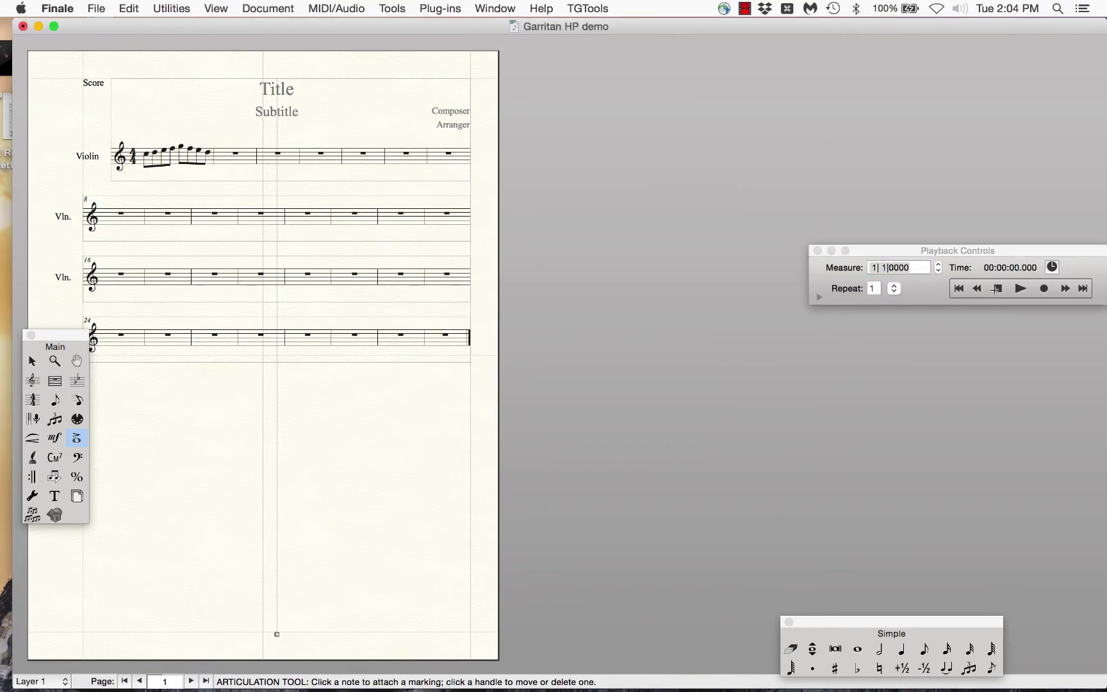
pyautogui.click(996, 290)
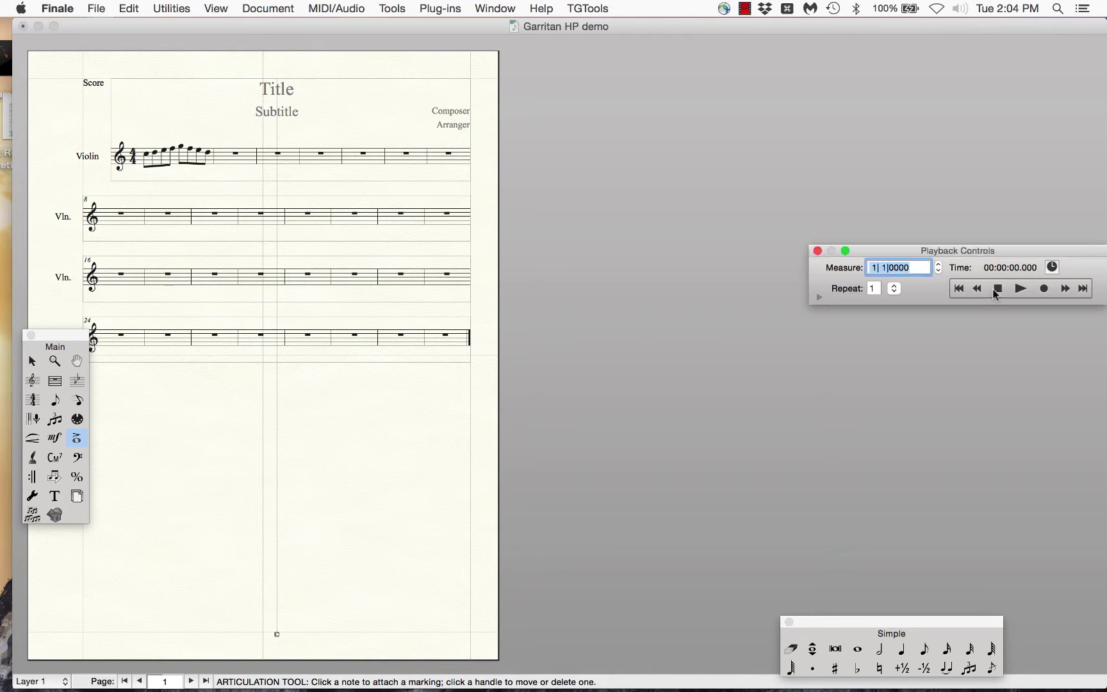
pyautogui.click(499, 424)
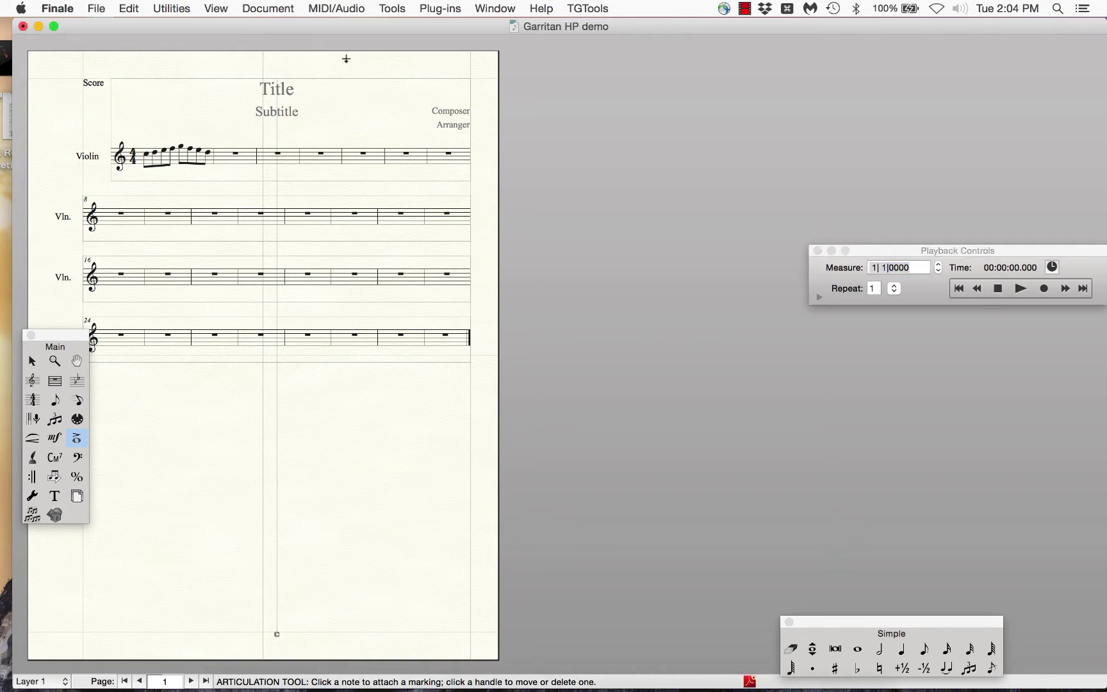
# Set the Violin's playback device to Vienna Ensemble in the Score Manager
pyautogui.click(346, 10)
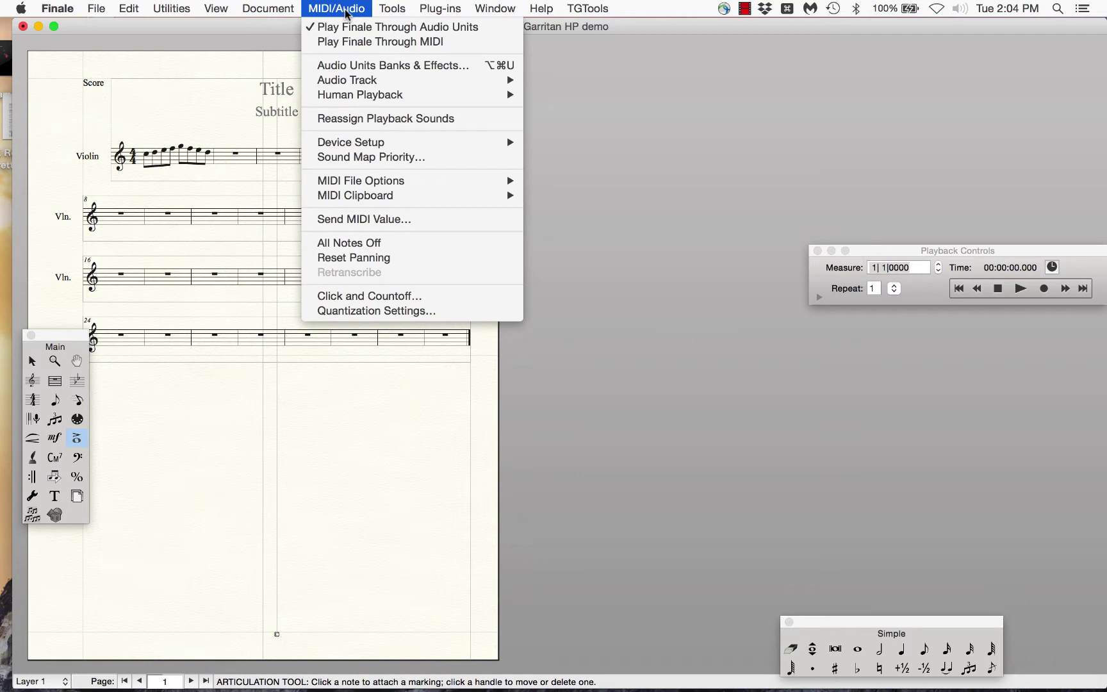
pyautogui.click(604, 162)
pyautogui.press('super+k')
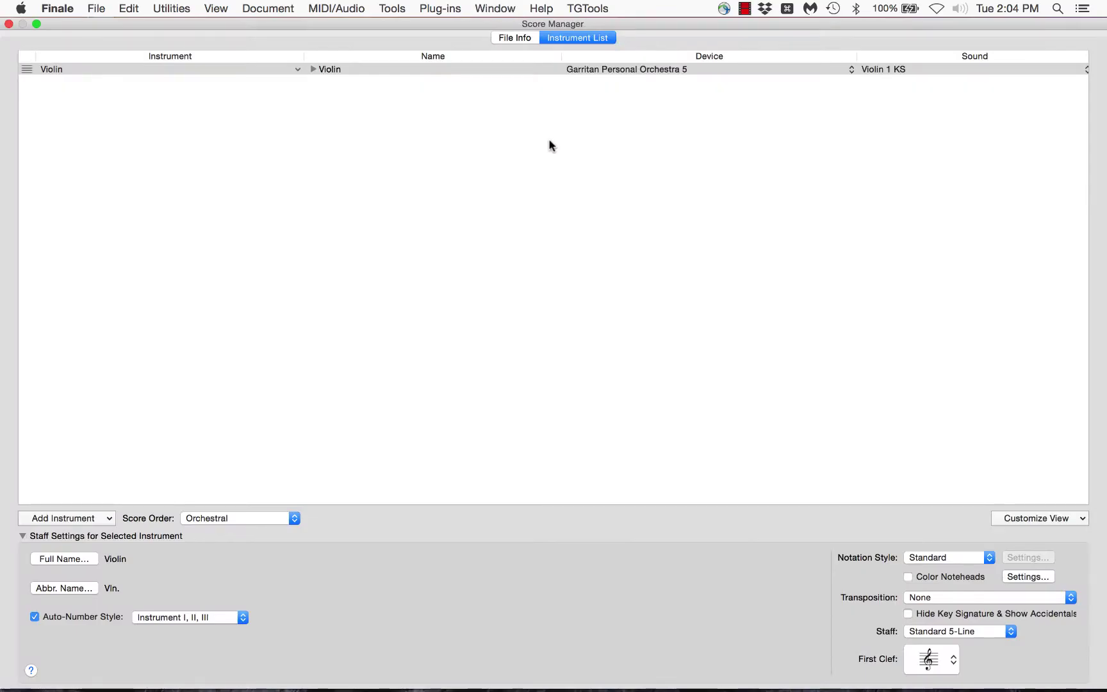
pyautogui.click(594, 69)
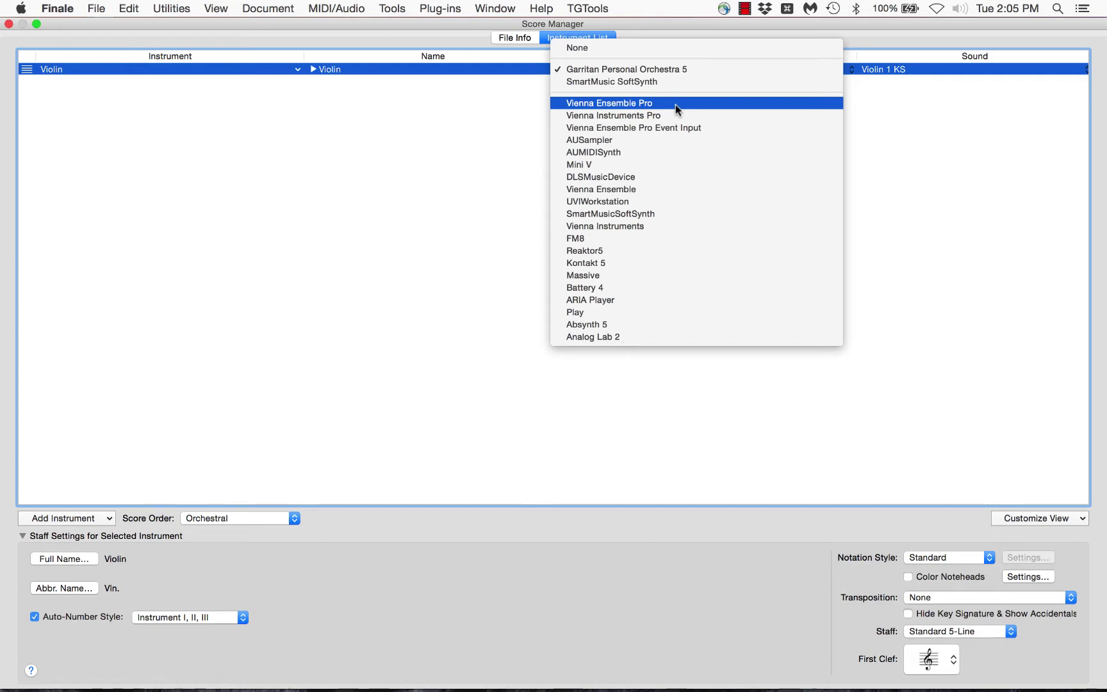
pyautogui.click(638, 191)
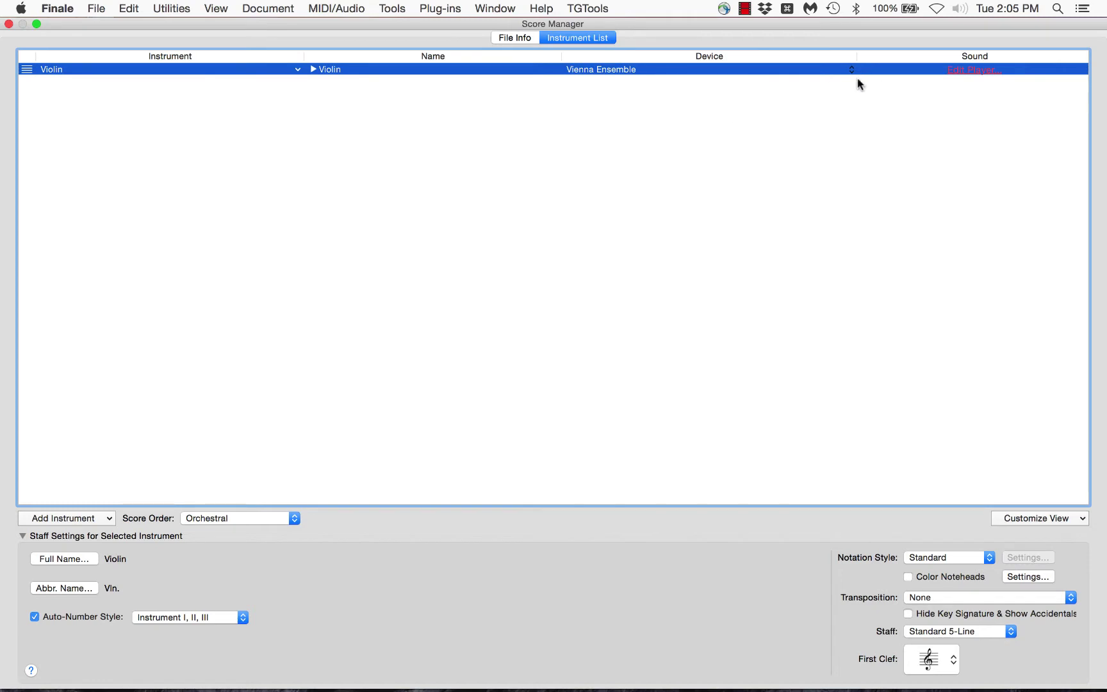
# Open the Violin's sound player for editing and switch to the connected Vienna Ensemble mixer window
pyautogui.click(965, 70)
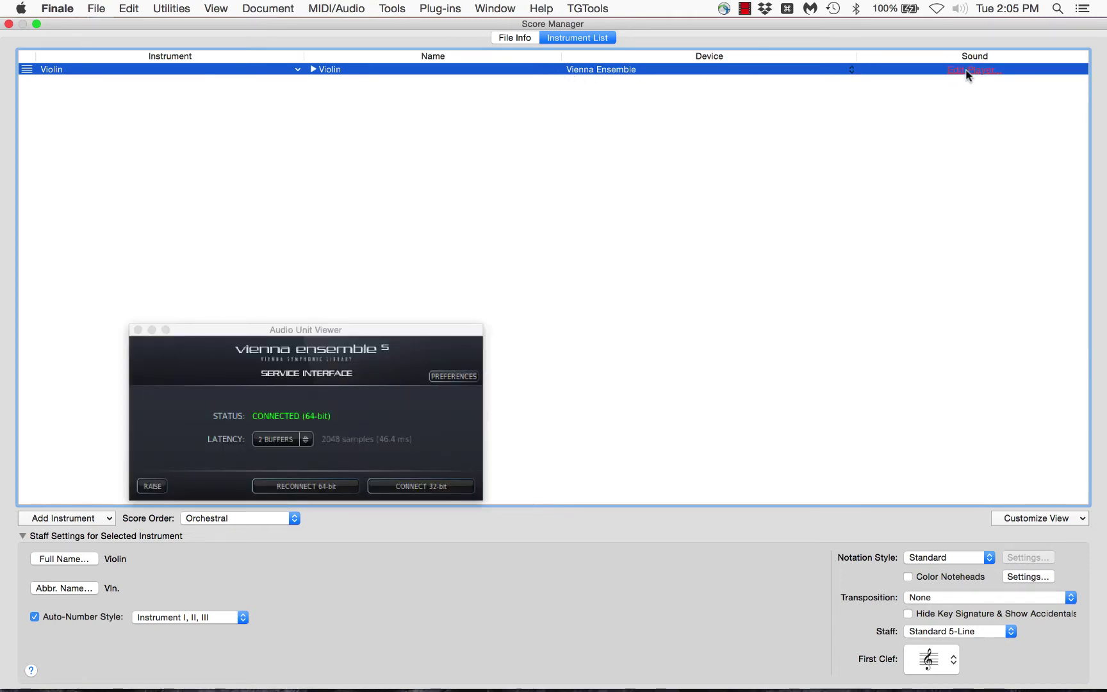
pyautogui.click(354, 334)
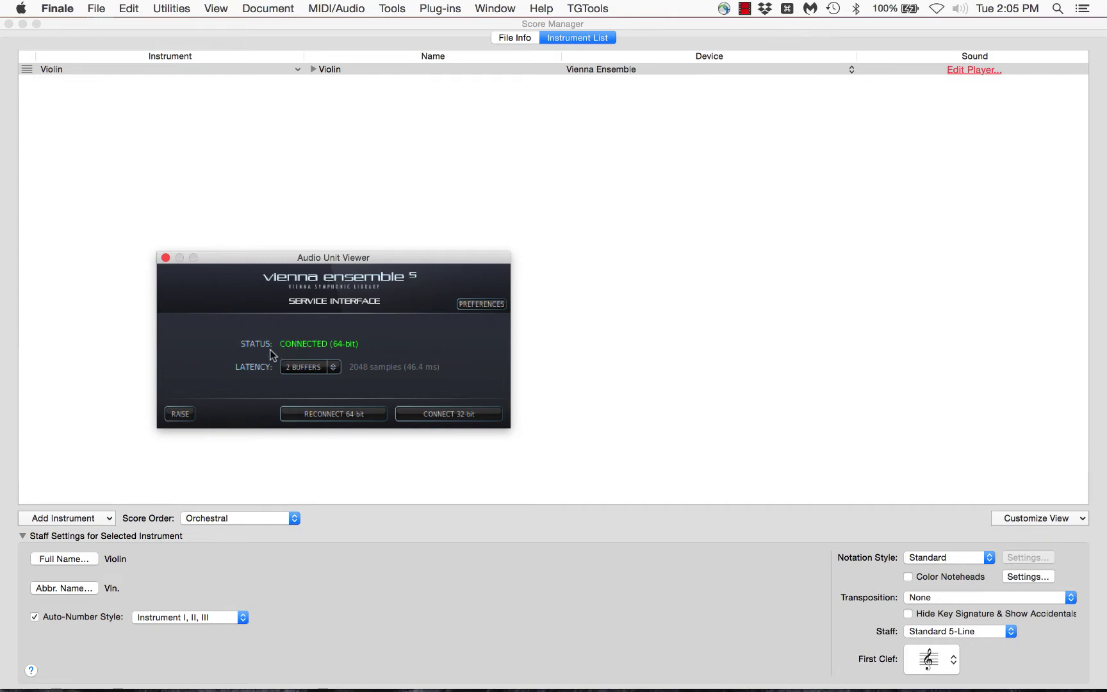
pyautogui.moveTo(389, 688)
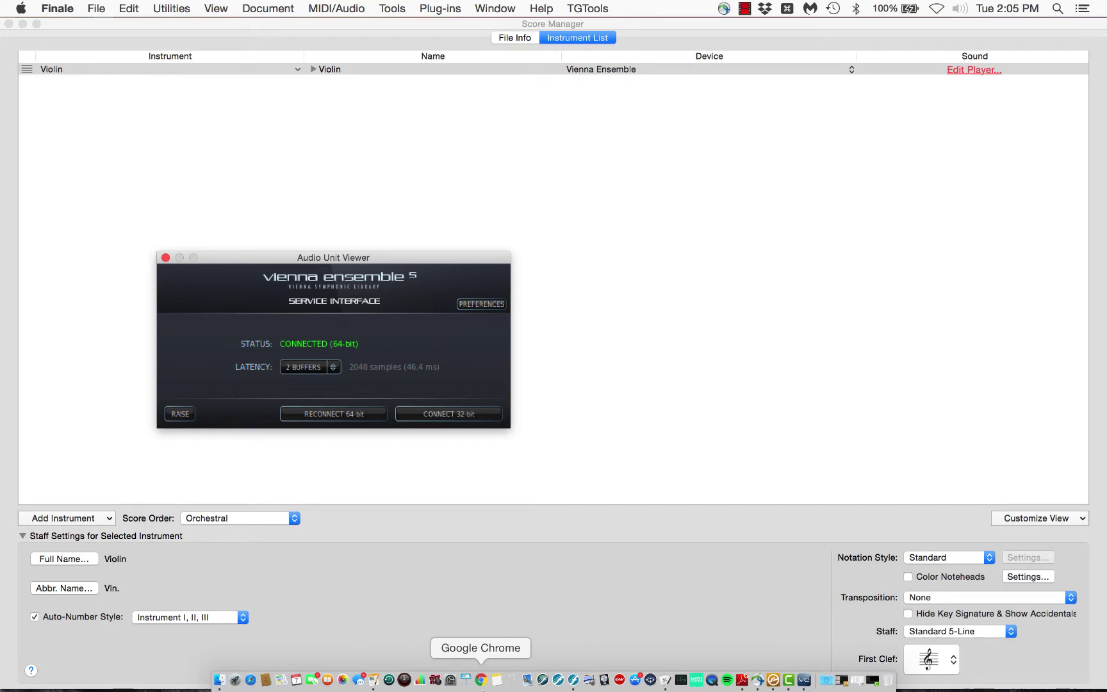
pyautogui.click(804, 682)
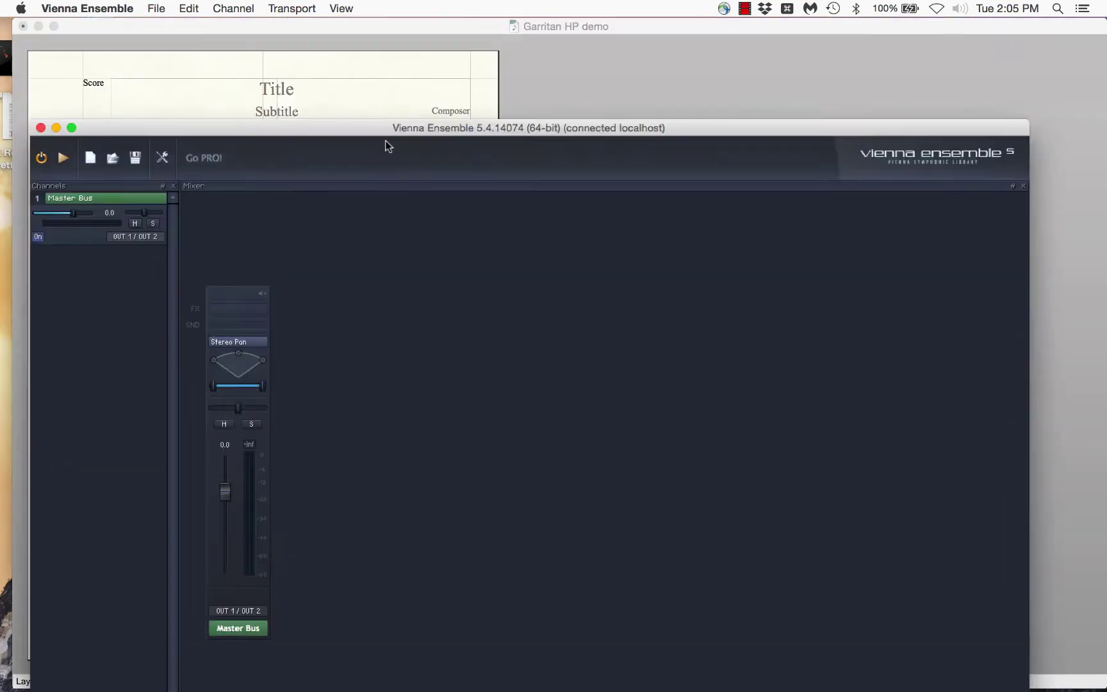
pyautogui.moveTo(386, 142); pyautogui.dragTo(396, 36)
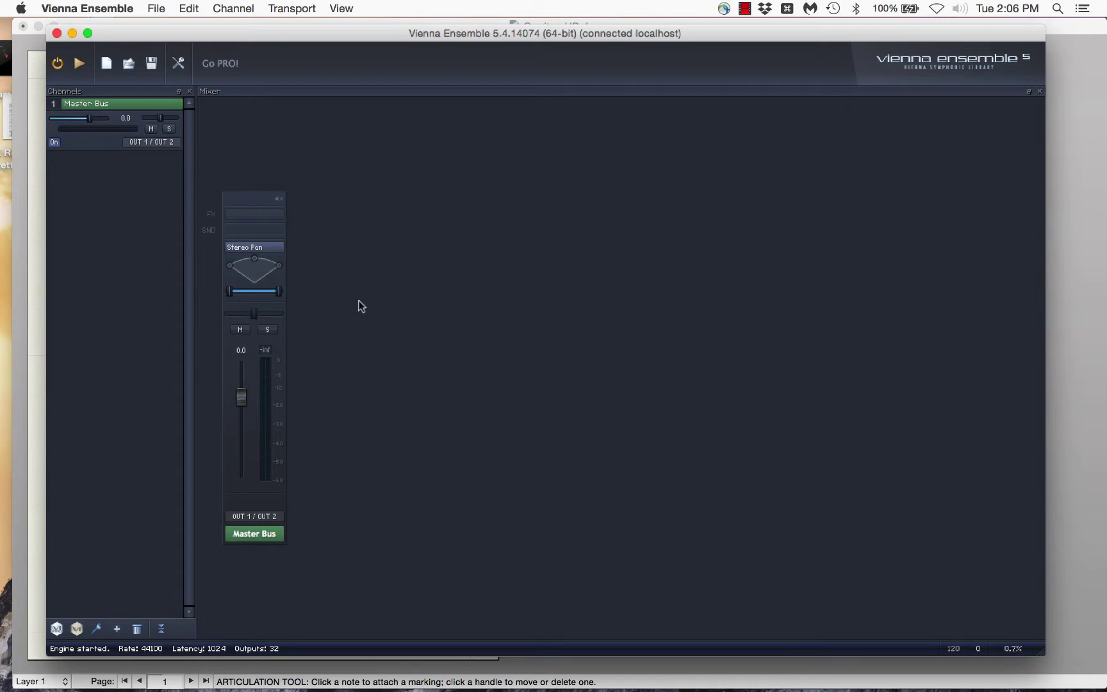
# Add two Vienna Instruments channels and rename the first one Violin
pyautogui.click(78, 631)
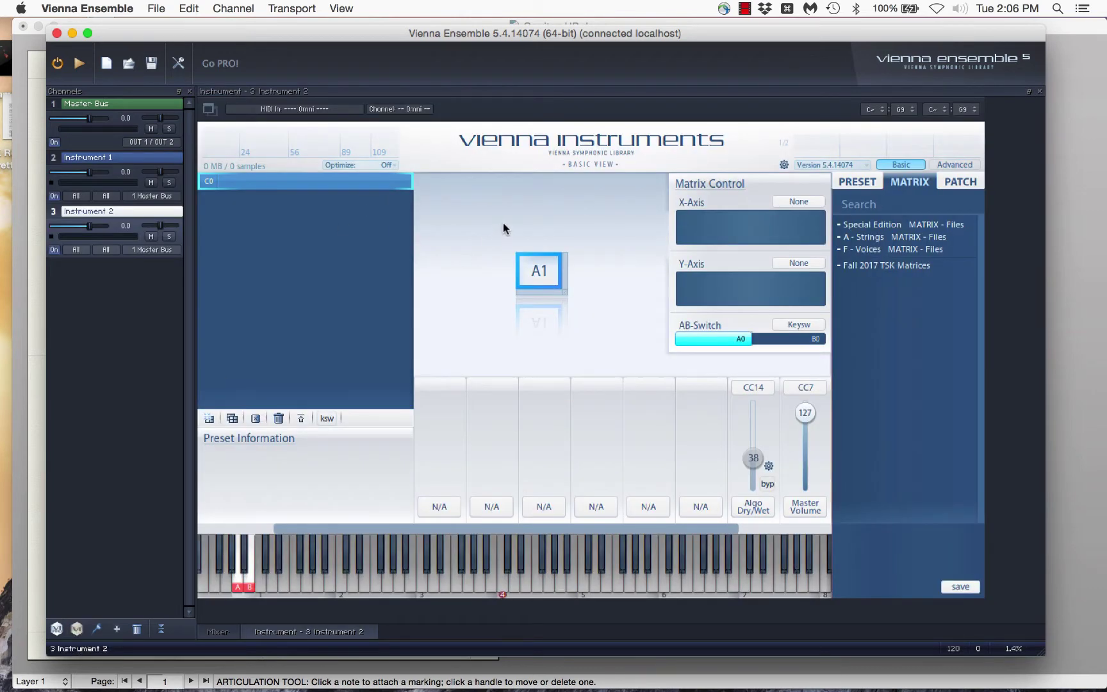
pyautogui.click(117, 205)
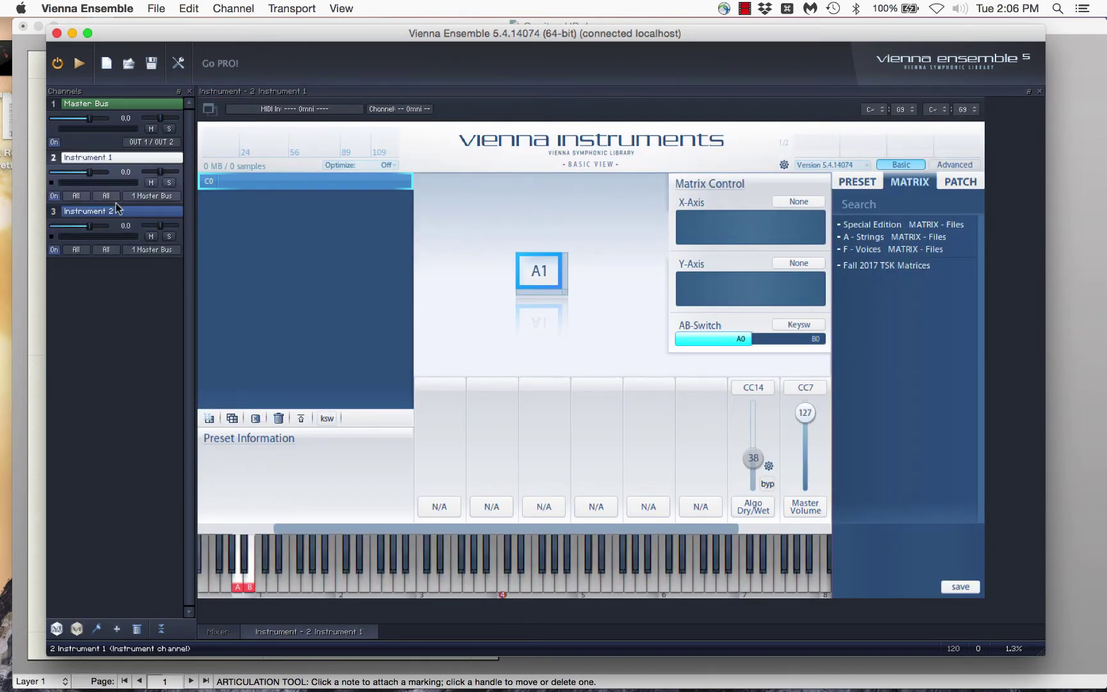
pyautogui.doubleClick(114, 157)
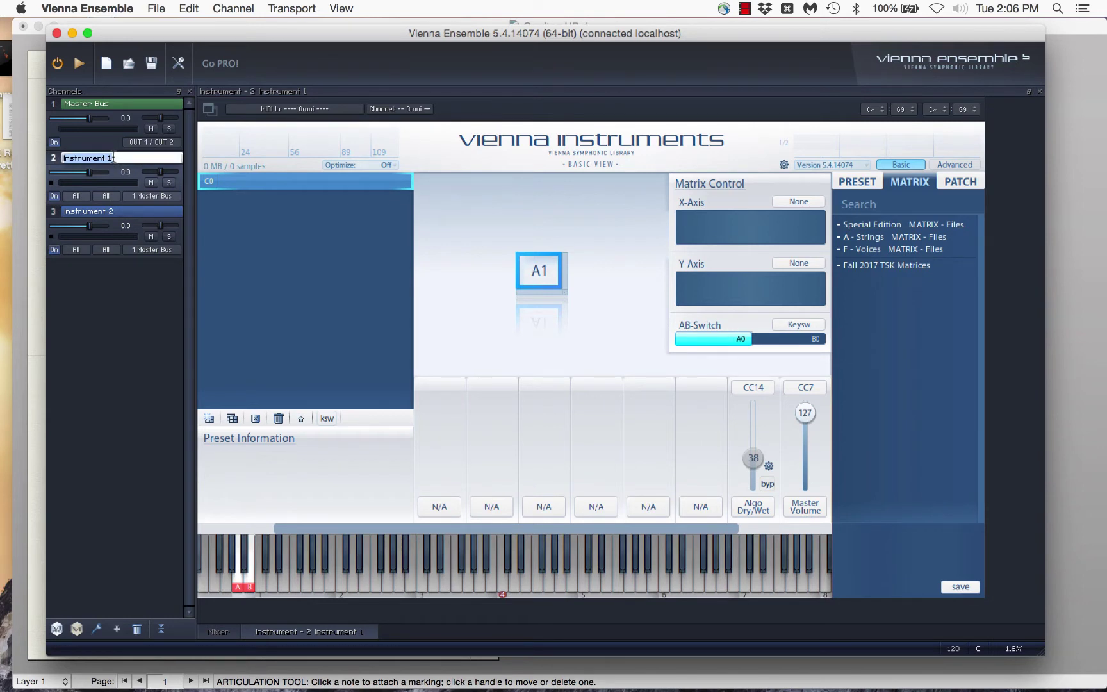
pyautogui.write('Violin')
pyautogui.press('Return')
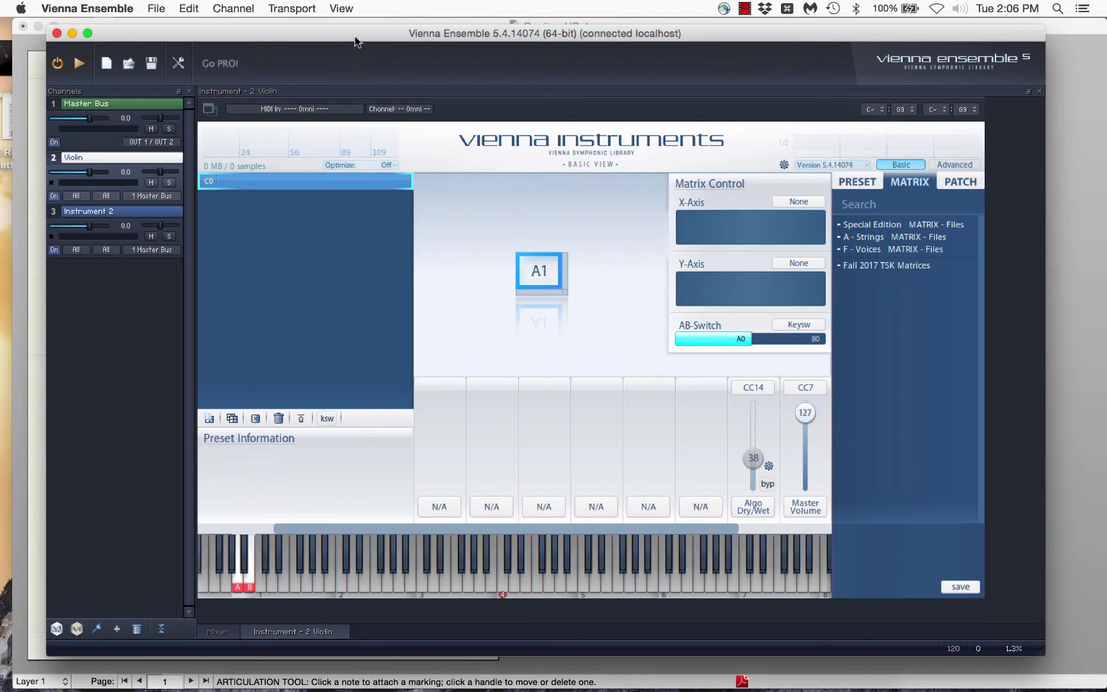
# Resize the Violin channel's patch matrix to a single row of seven cells, A1 to A7
pyautogui.moveTo(354, 36); pyautogui.dragTo(357, 71)
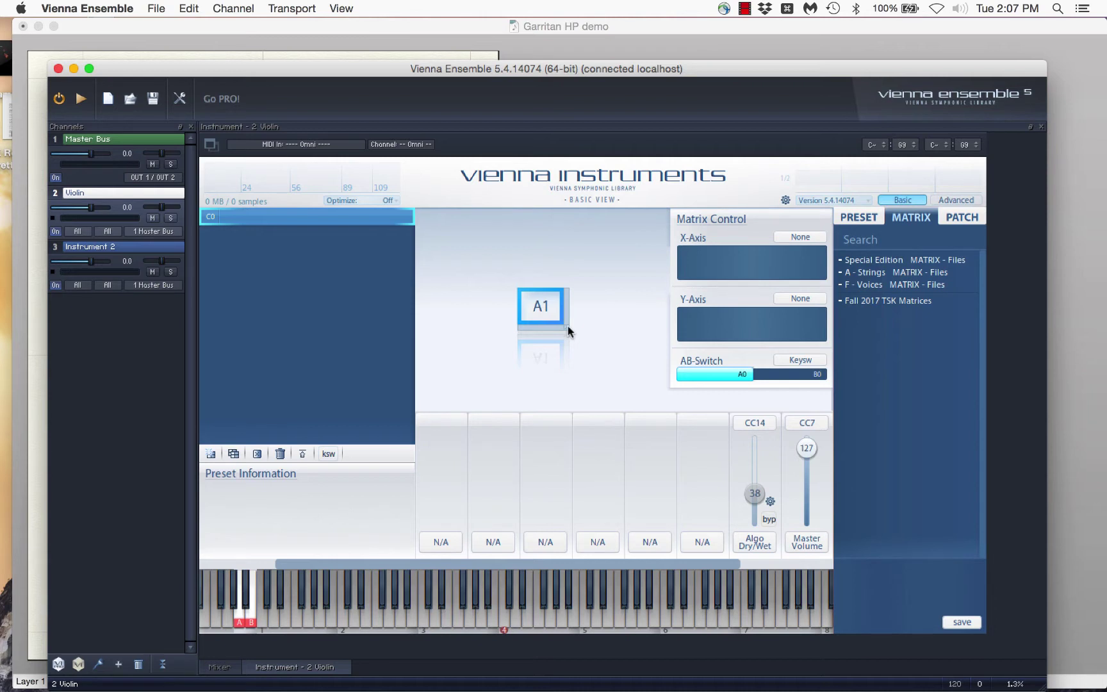
pyautogui.moveTo(568, 326); pyautogui.dragTo(622, 320)
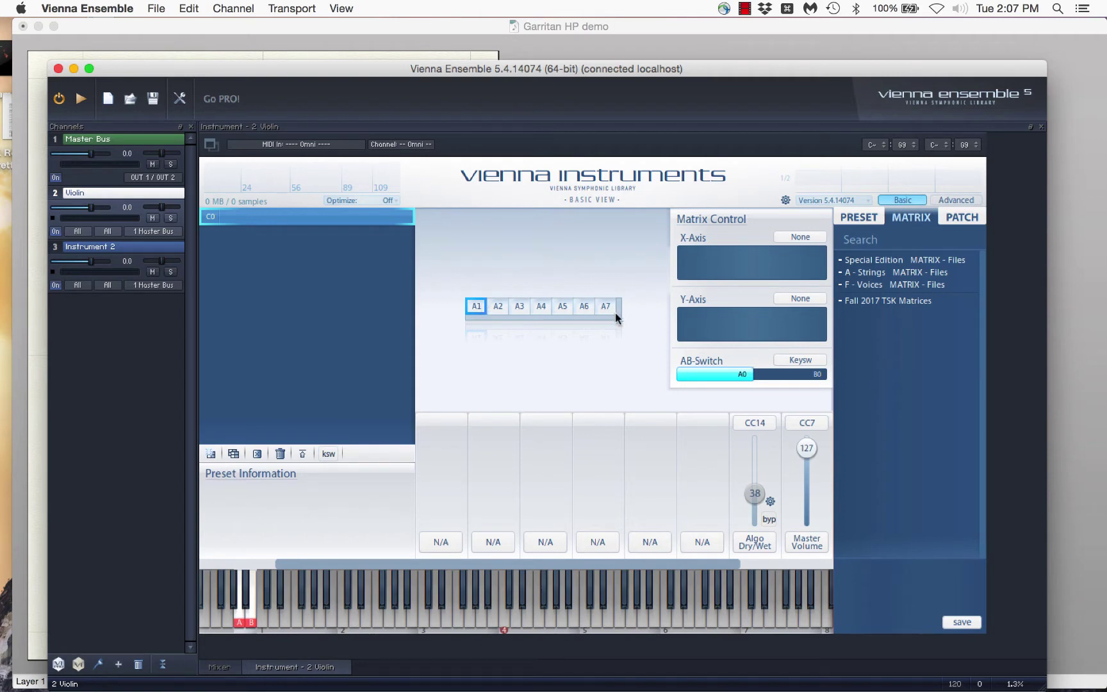
pyautogui.moveTo(618, 317); pyautogui.dragTo(617, 349)
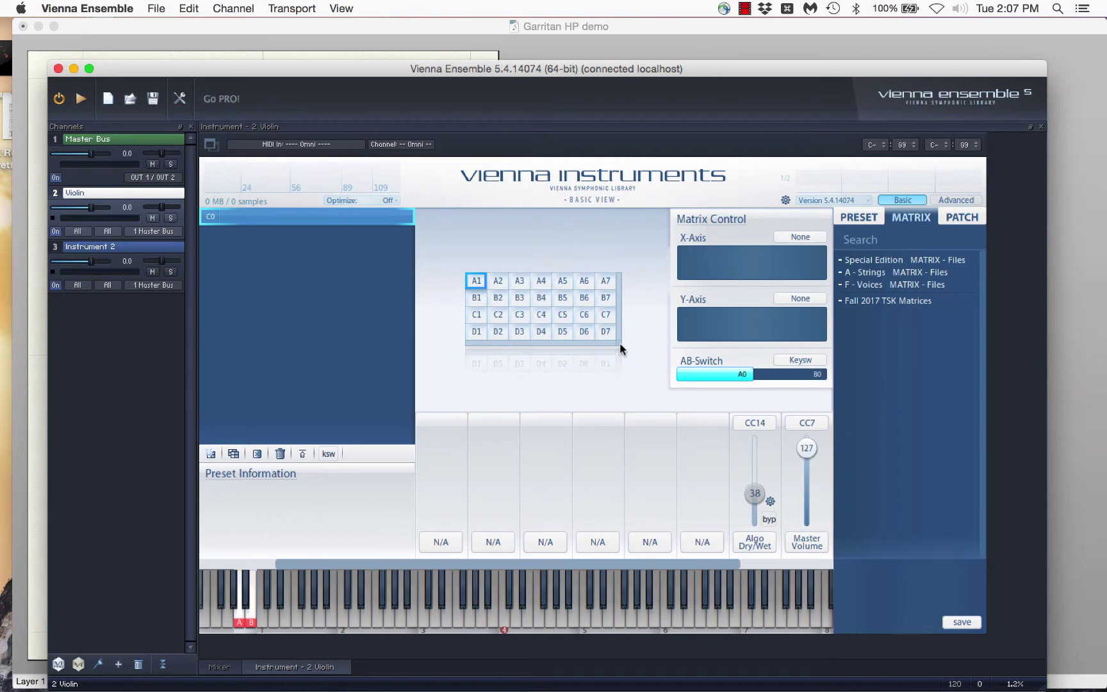
pyautogui.moveTo(619, 343); pyautogui.dragTo(615, 327)
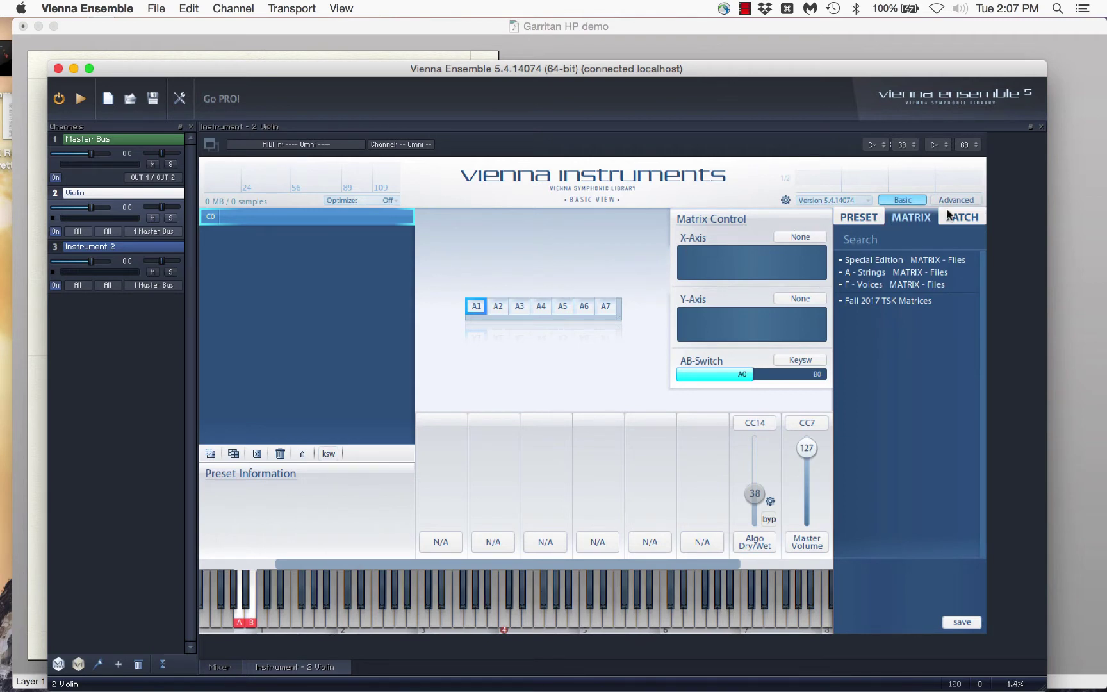
# From the Special Edition Solo Strings patches, load 05S VI legato into cell A1 and 03S VI sustain into cell A2
pyautogui.click(963, 213)
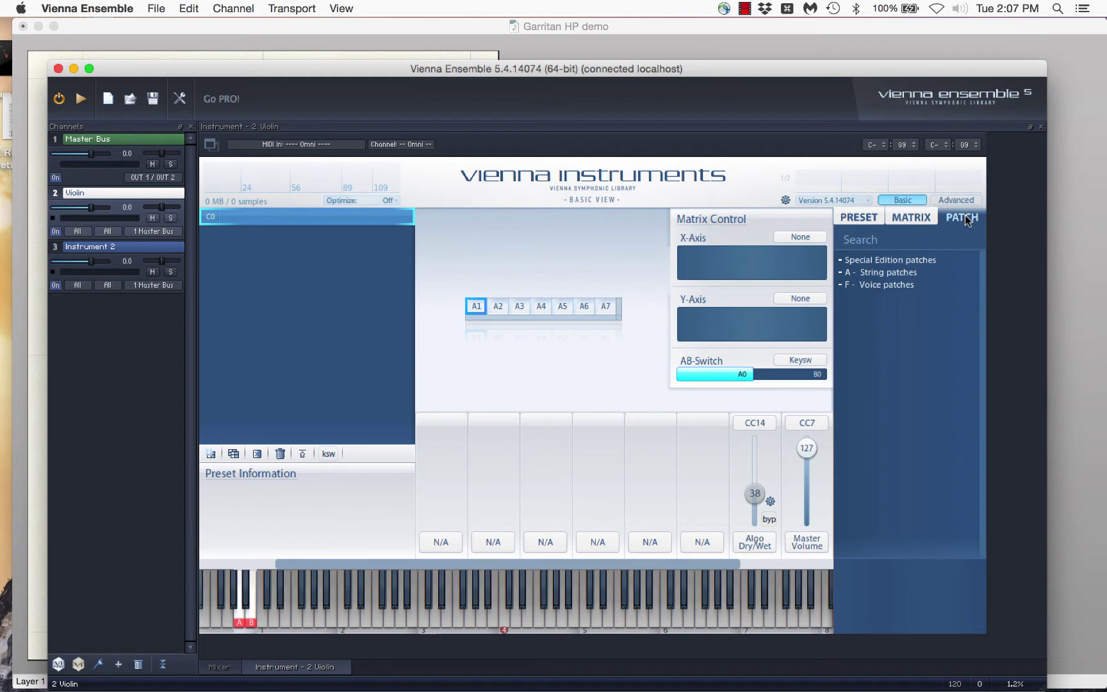
pyautogui.click(891, 259)
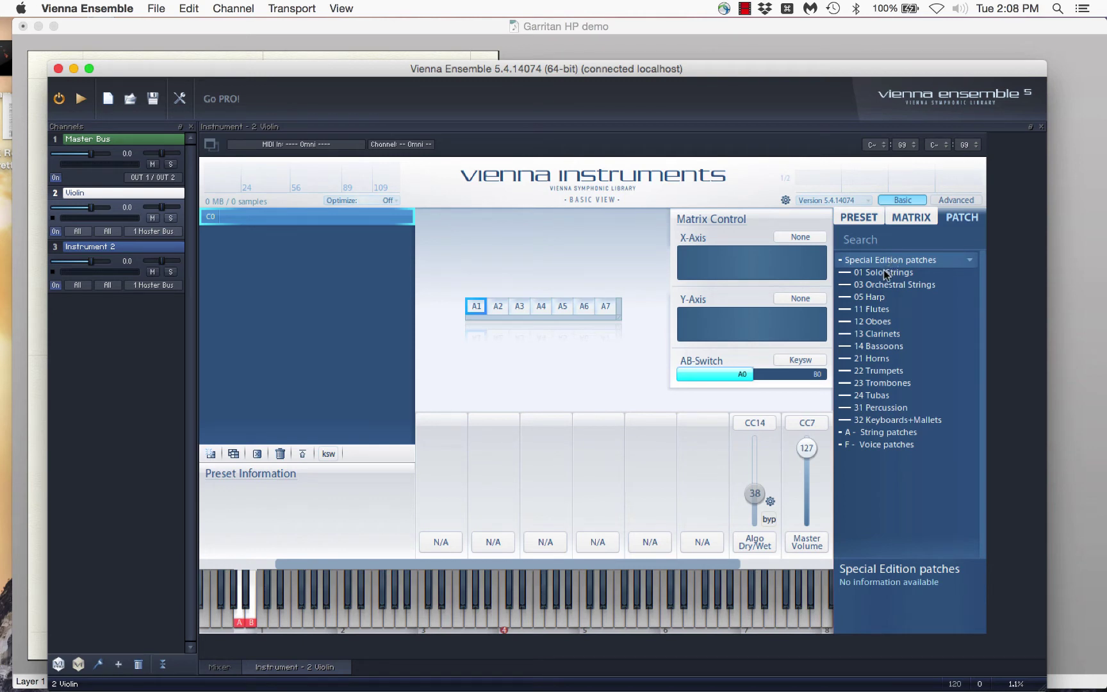
pyautogui.click(885, 271)
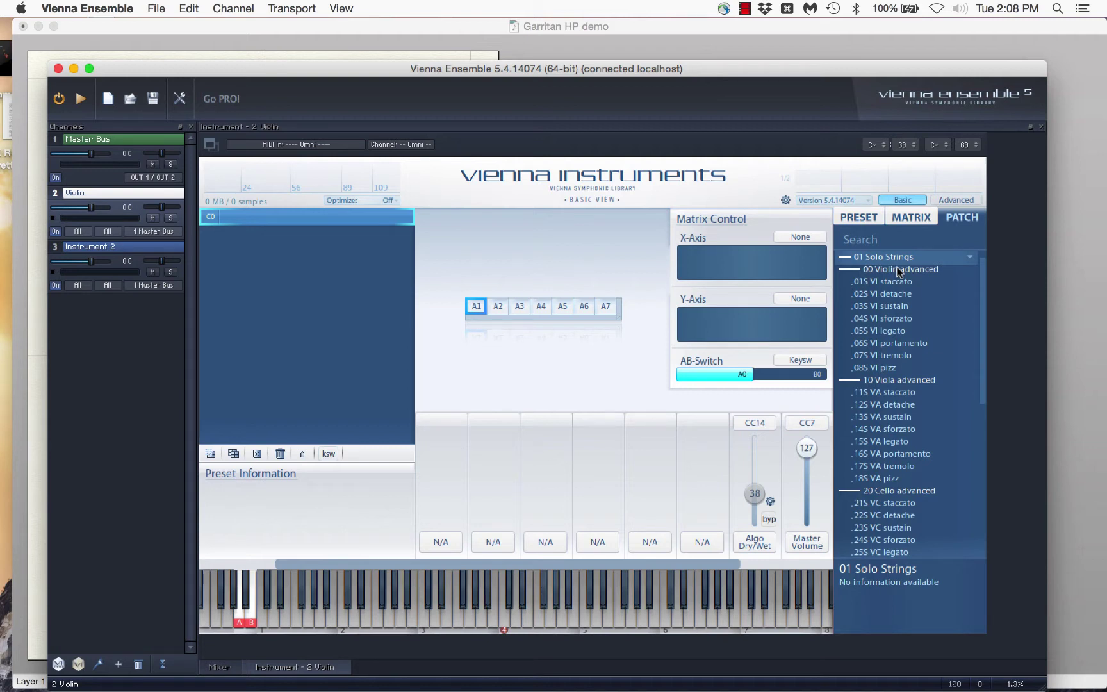
pyautogui.click(897, 332)
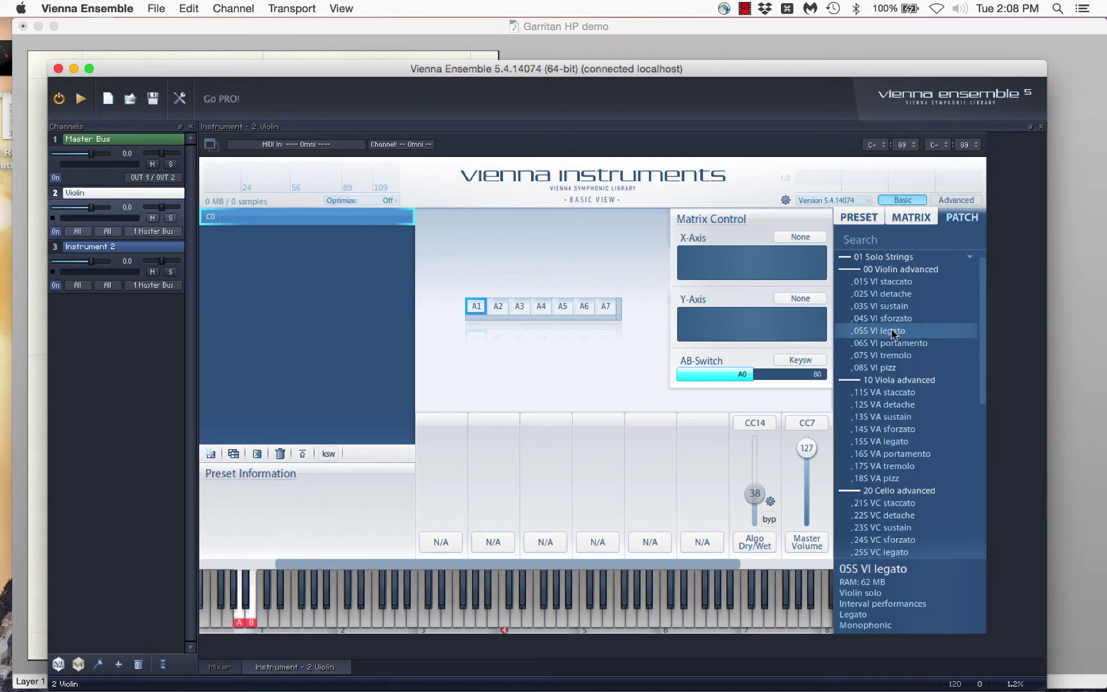
pyautogui.moveTo(893, 332); pyautogui.dragTo(474, 306)
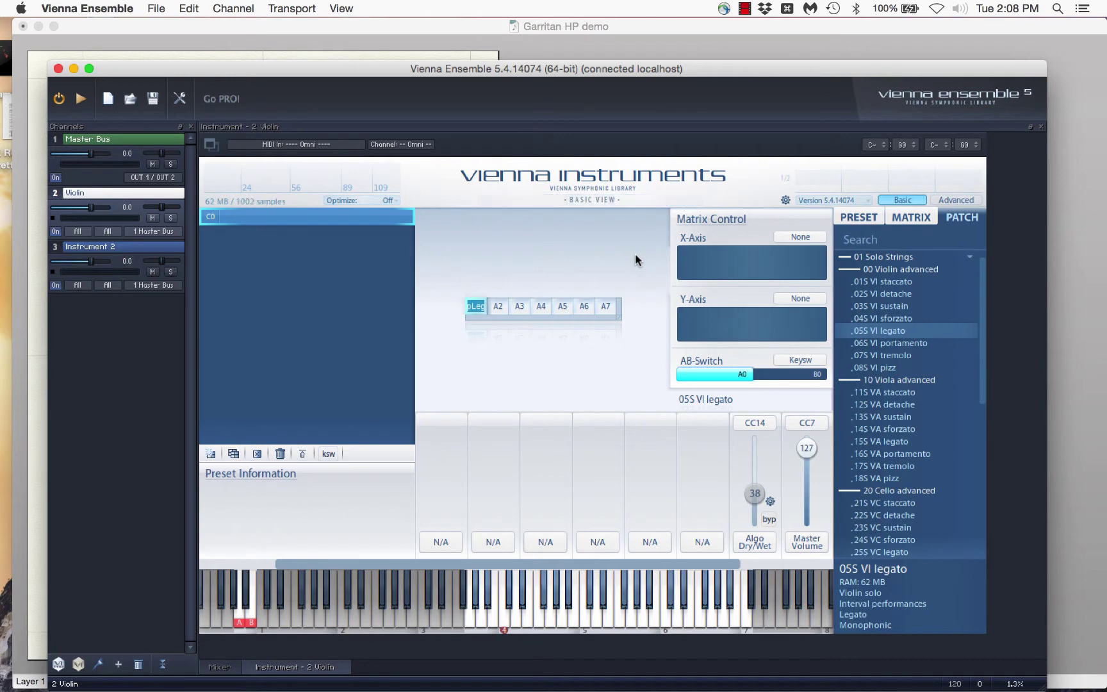
pyautogui.click(902, 307)
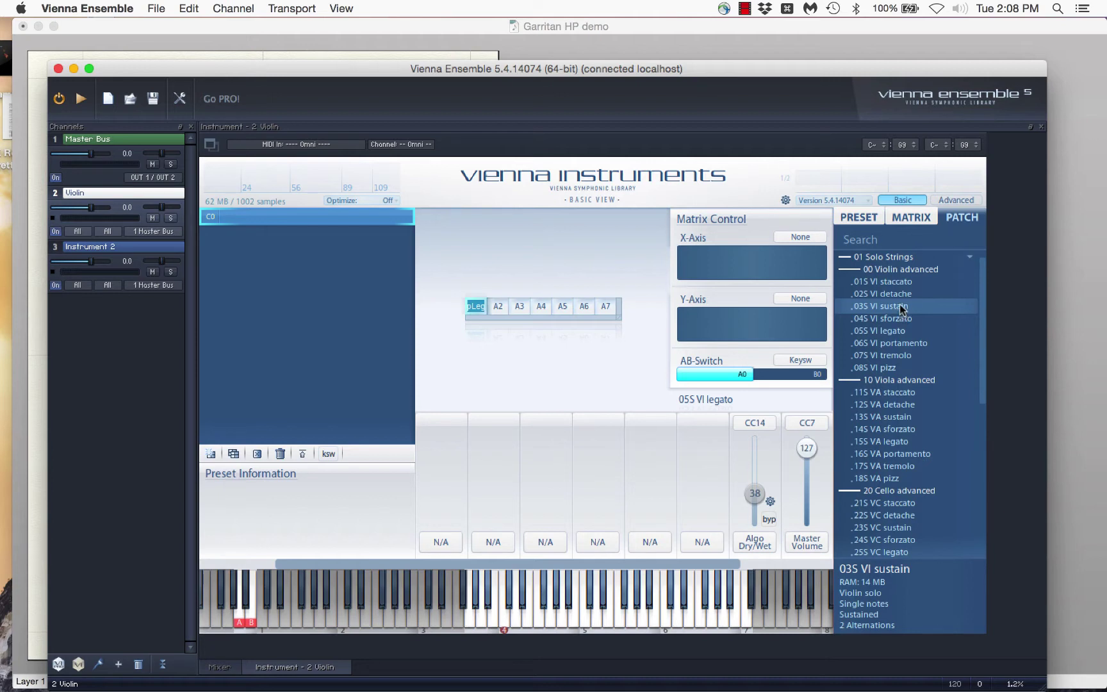
pyautogui.moveTo(901, 309); pyautogui.dragTo(499, 308)
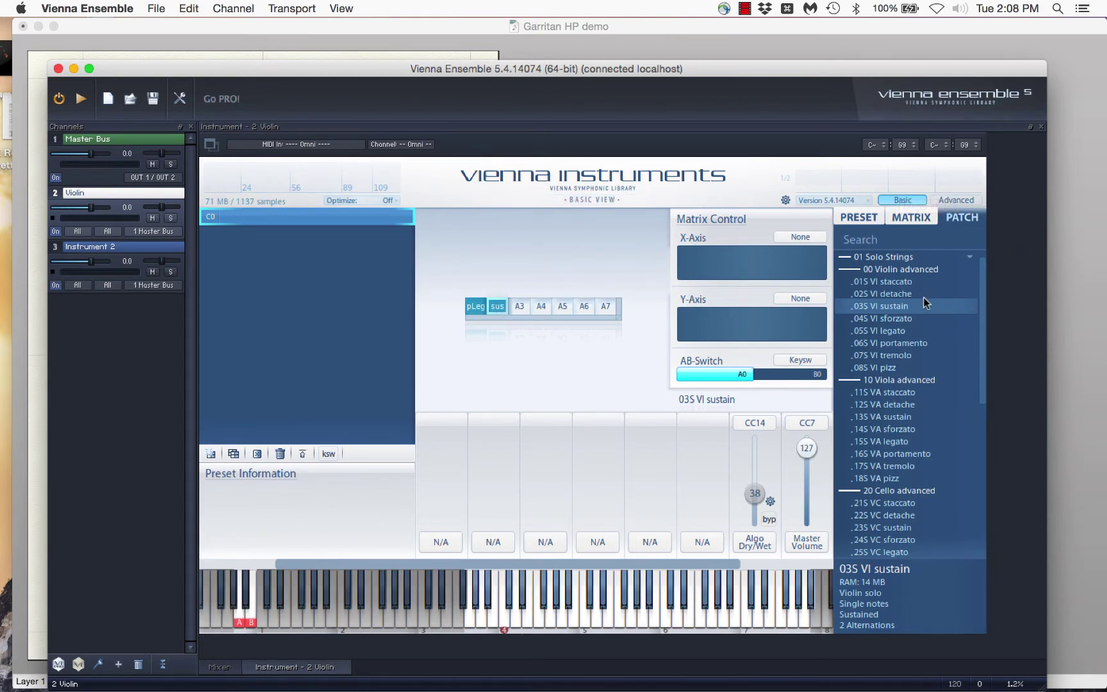
# Load the 01S VI staccato patch into cell A4 and the 02S VI detache patch into cell A3
pyautogui.click(906, 284)
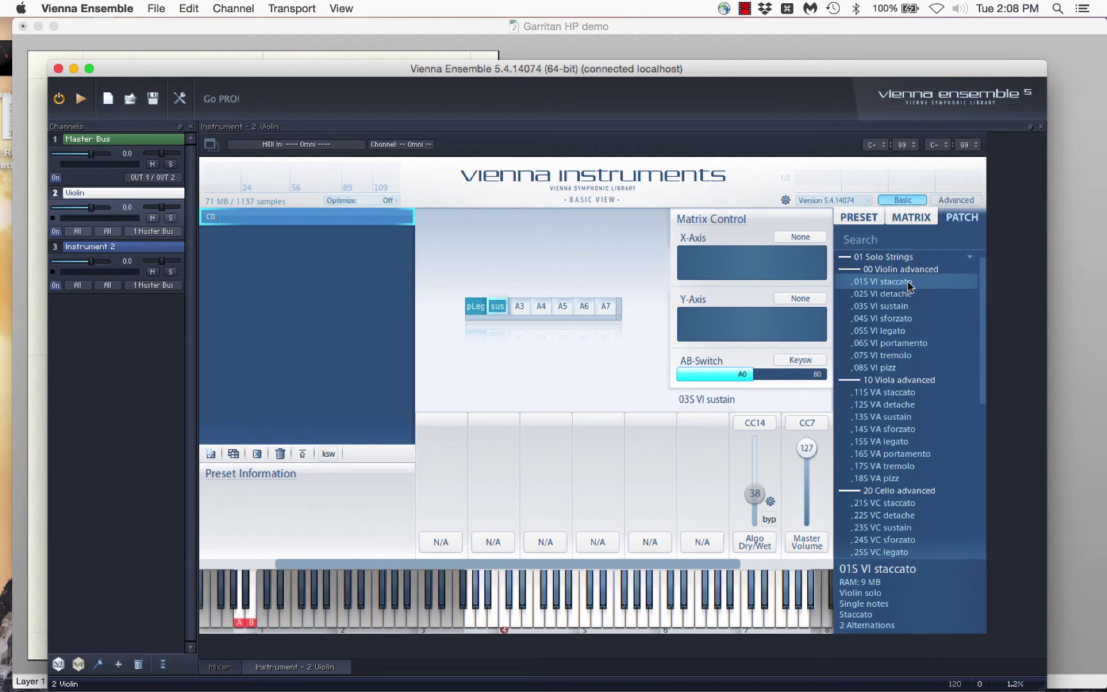
pyautogui.moveTo(910, 286); pyautogui.dragTo(520, 311)
pyautogui.moveTo(548, 310); pyautogui.dragTo(548, 310)
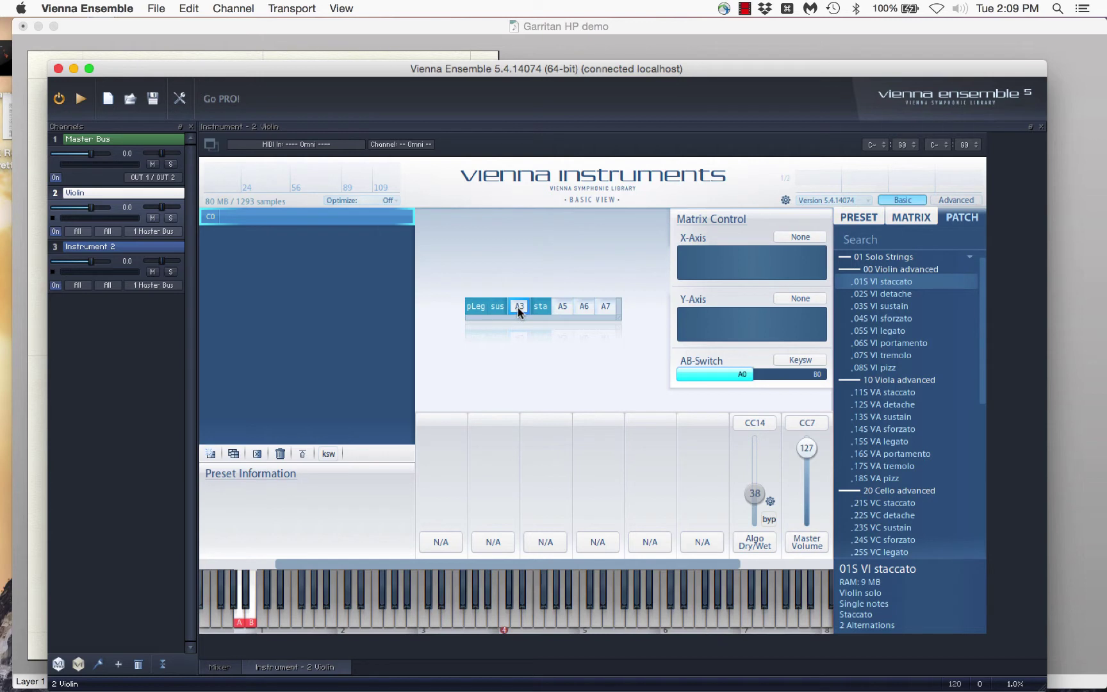
pyautogui.click(906, 296)
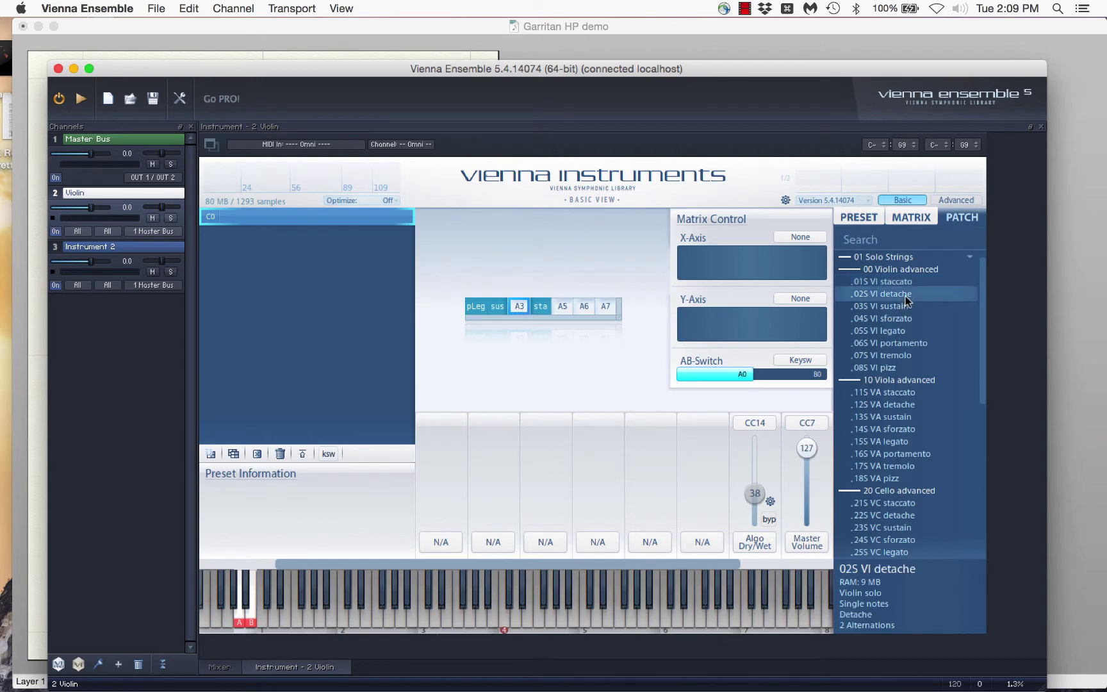
pyautogui.moveTo(905, 296); pyautogui.dragTo(519, 306)
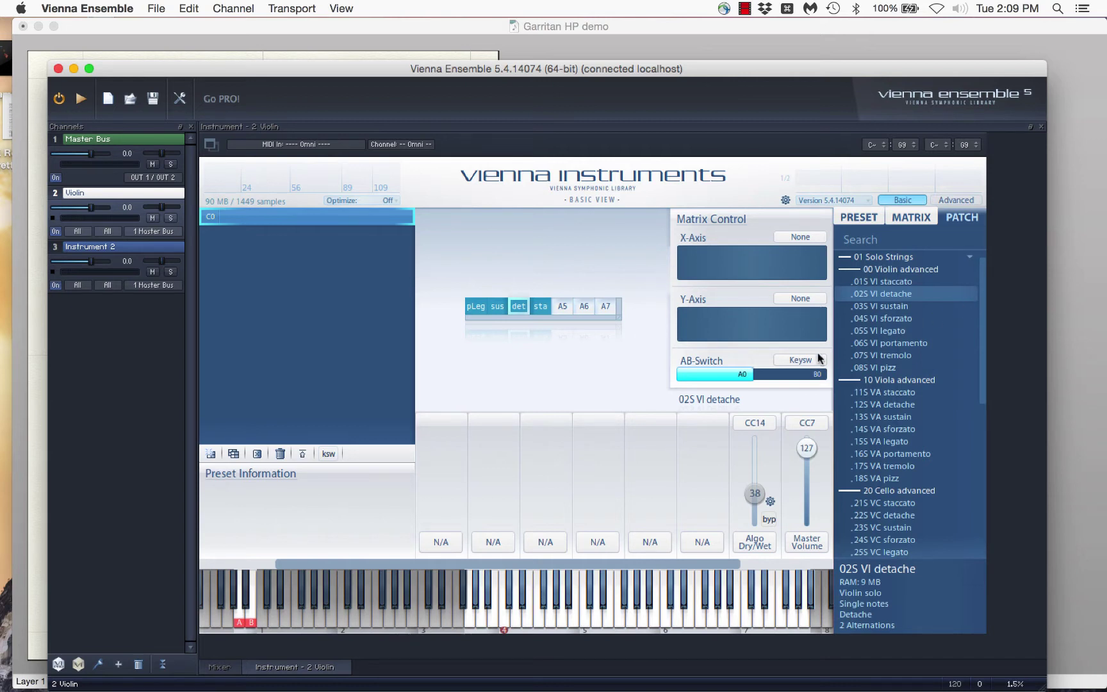
# Load the 08S VI pizz patch into cell A5 and the 07S VI tremolo patch into cell A6
pyautogui.click(899, 366)
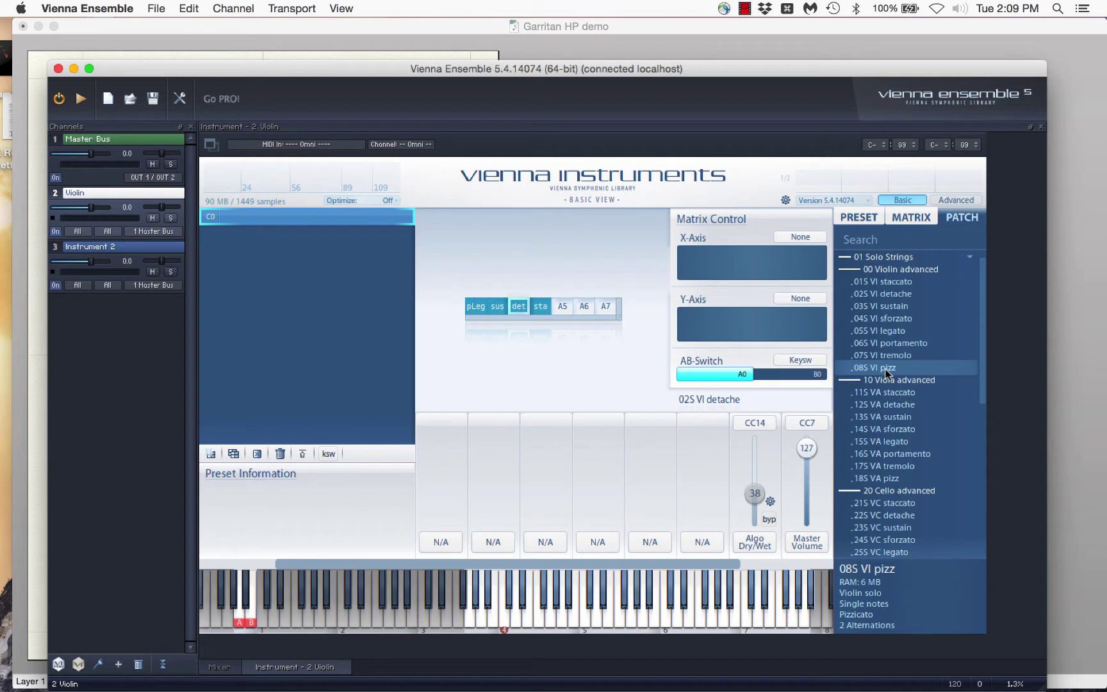
pyautogui.moveTo(886, 370); pyautogui.dragTo(561, 308)
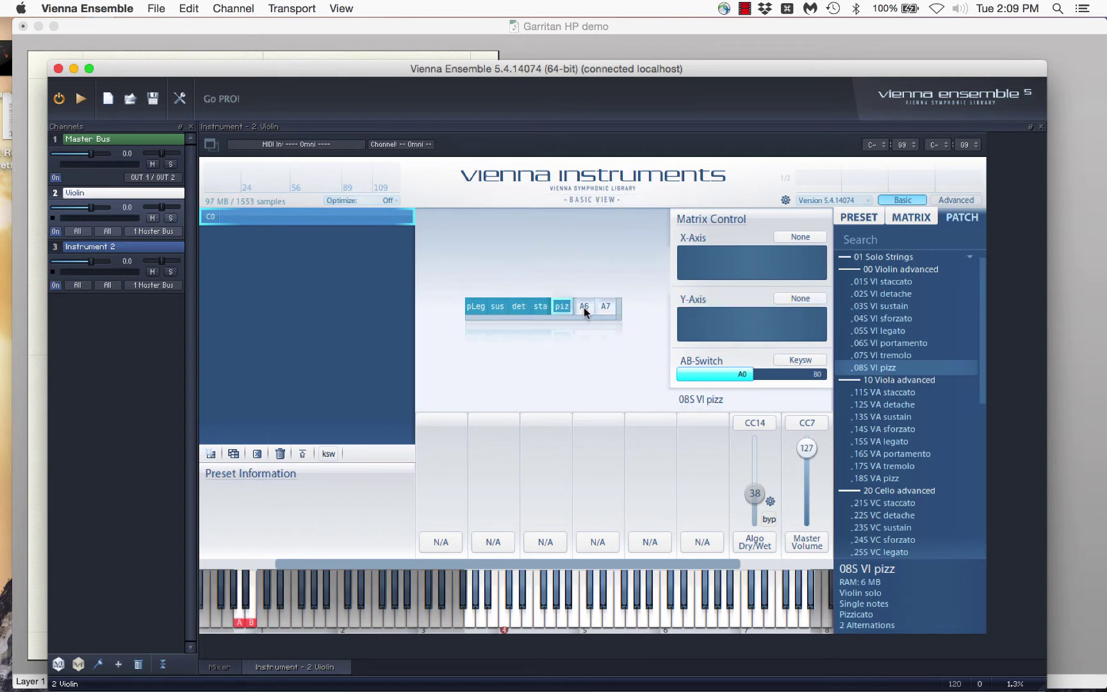
pyautogui.click(907, 353)
pyautogui.moveTo(910, 358); pyautogui.dragTo(622, 322)
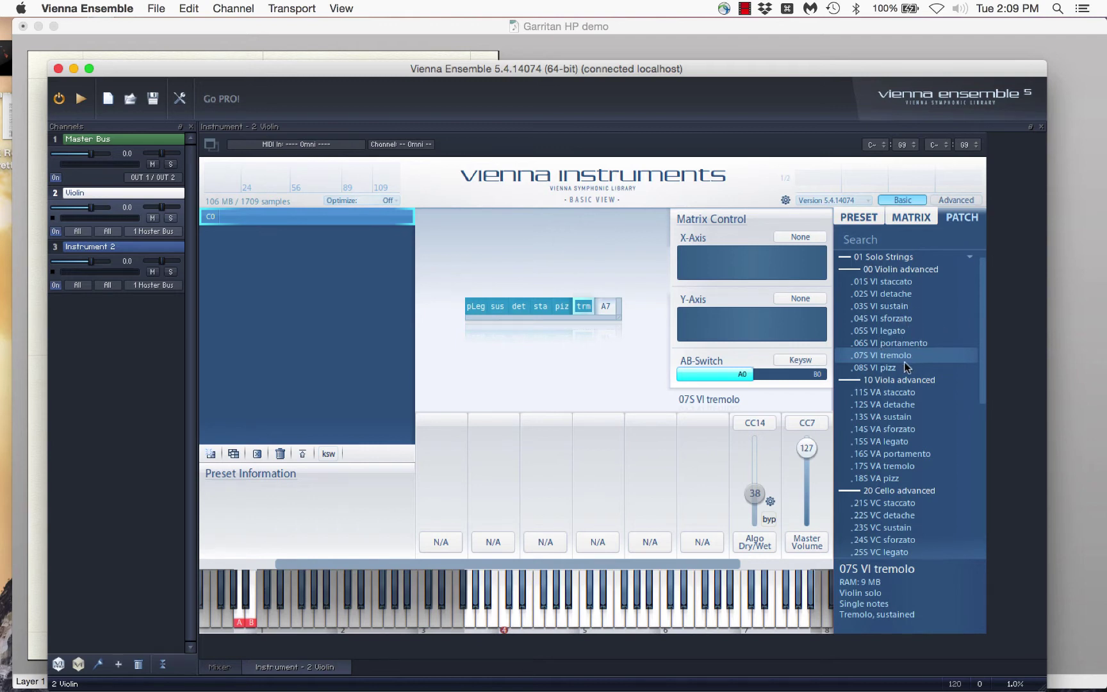
# Shrink the patch matrix to six cells, then audition its legato and sustain patches with notes on the keyboard
pyautogui.moveTo(620, 318); pyautogui.dragTo(602, 321)
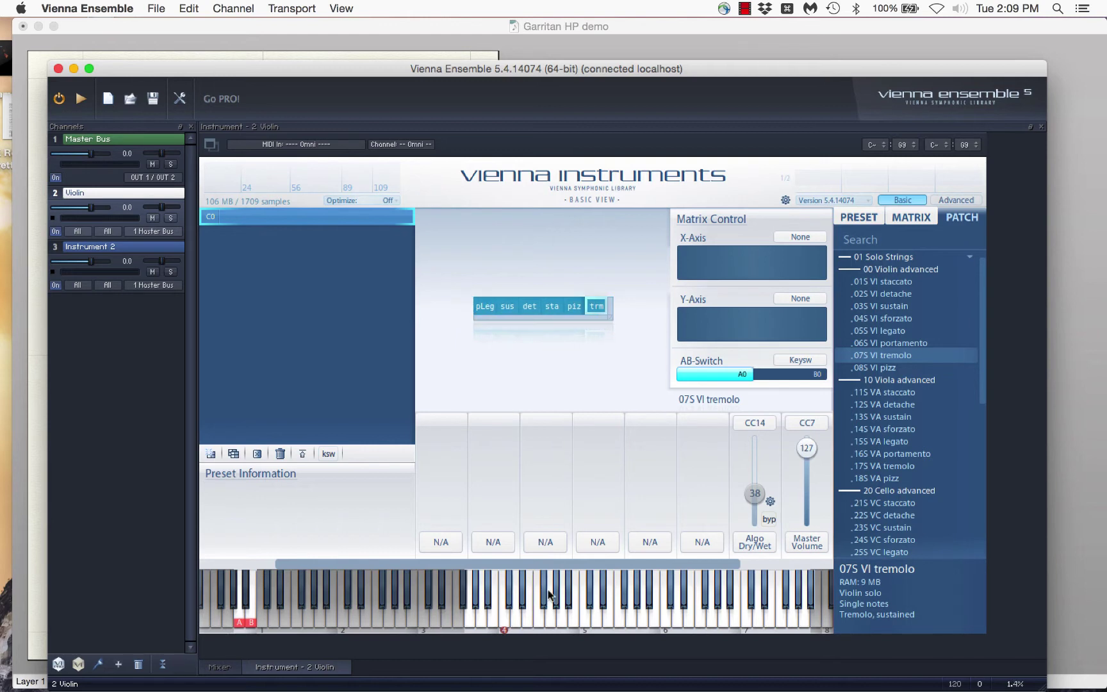
pyautogui.click(564, 625)
pyautogui.click(488, 306)
pyautogui.click(591, 615)
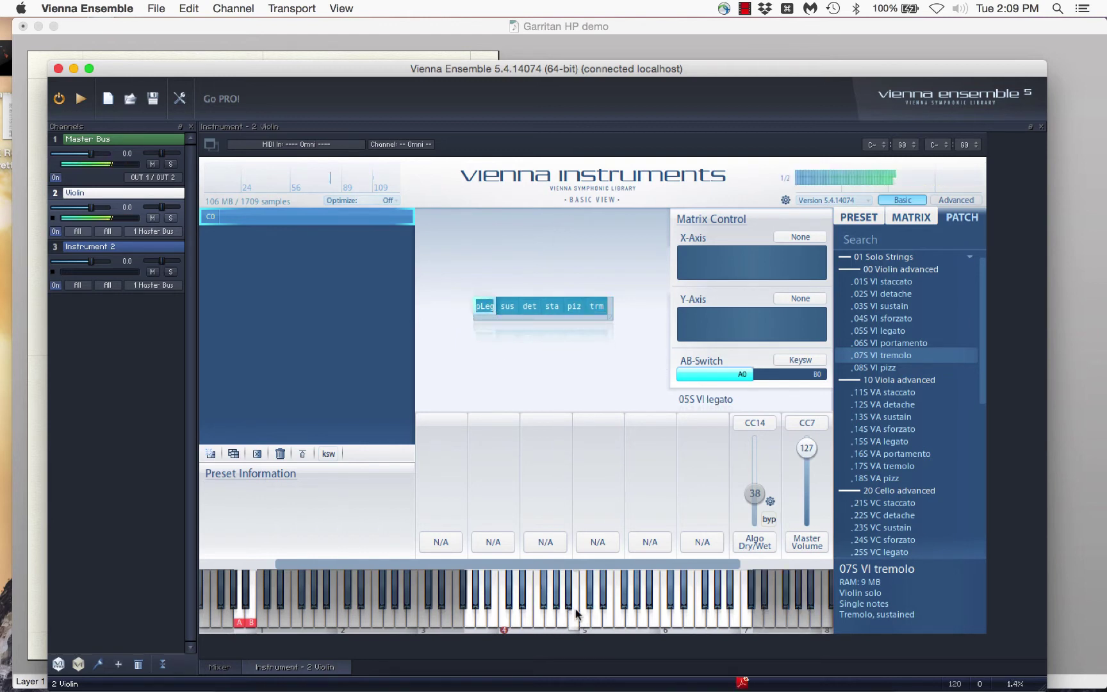
pyautogui.click(507, 307)
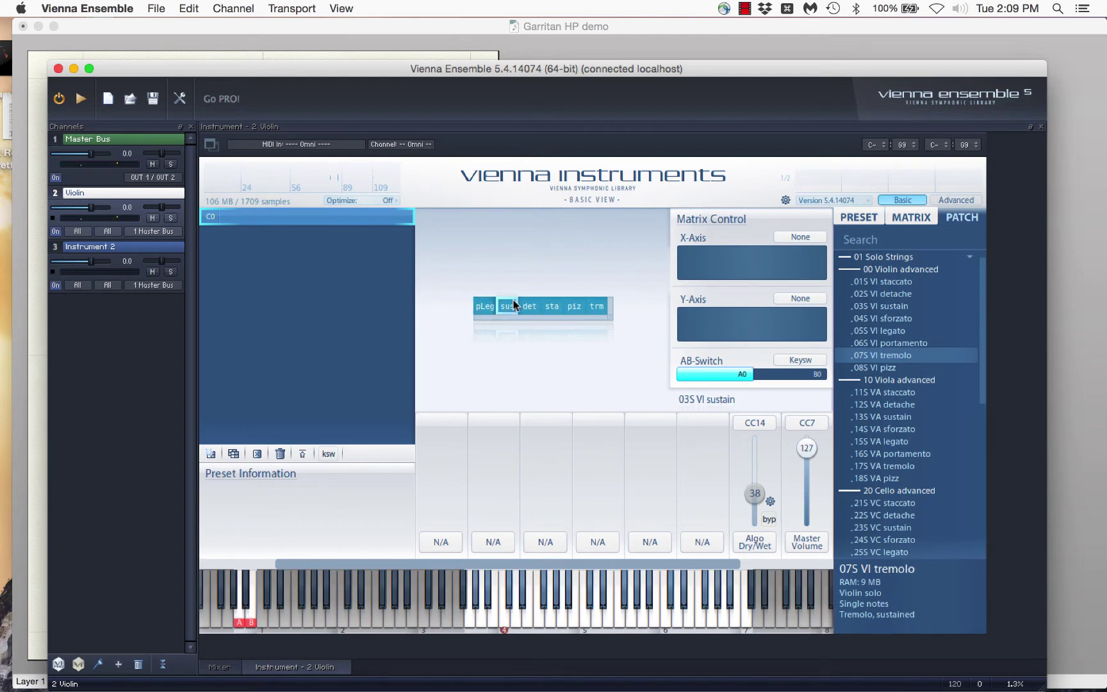
pyautogui.click(581, 601)
pyautogui.click(523, 590)
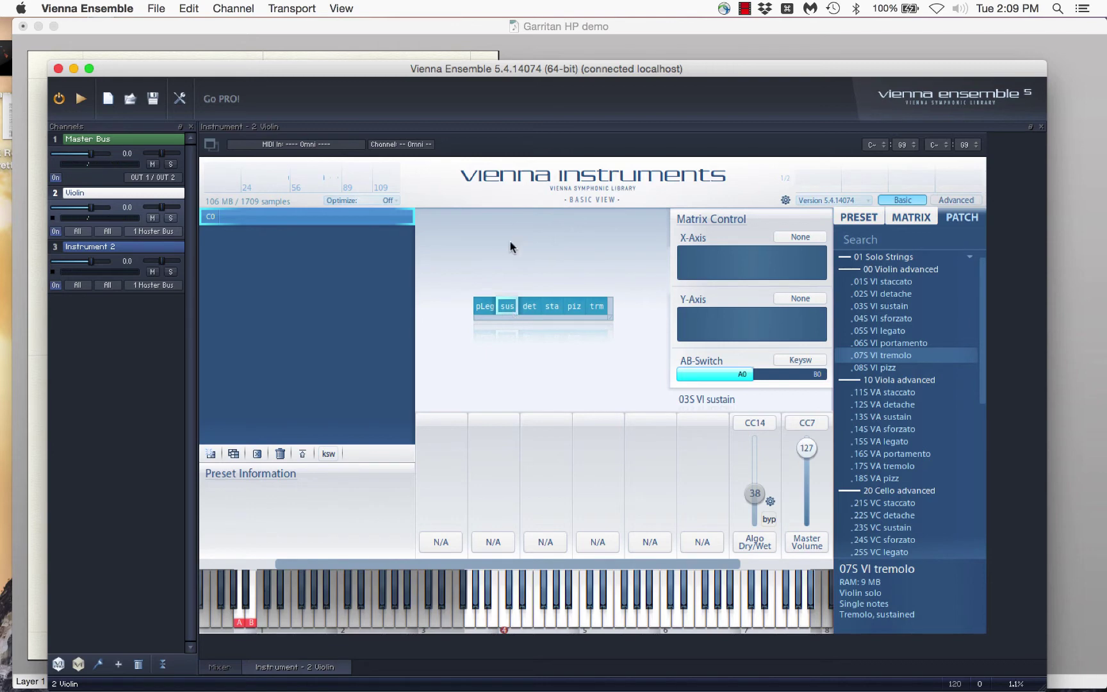
# In the advanced view, turn on the Algo reverb, set its time to 1.7 and audition it with the sustain patch
pyautogui.click(952, 200)
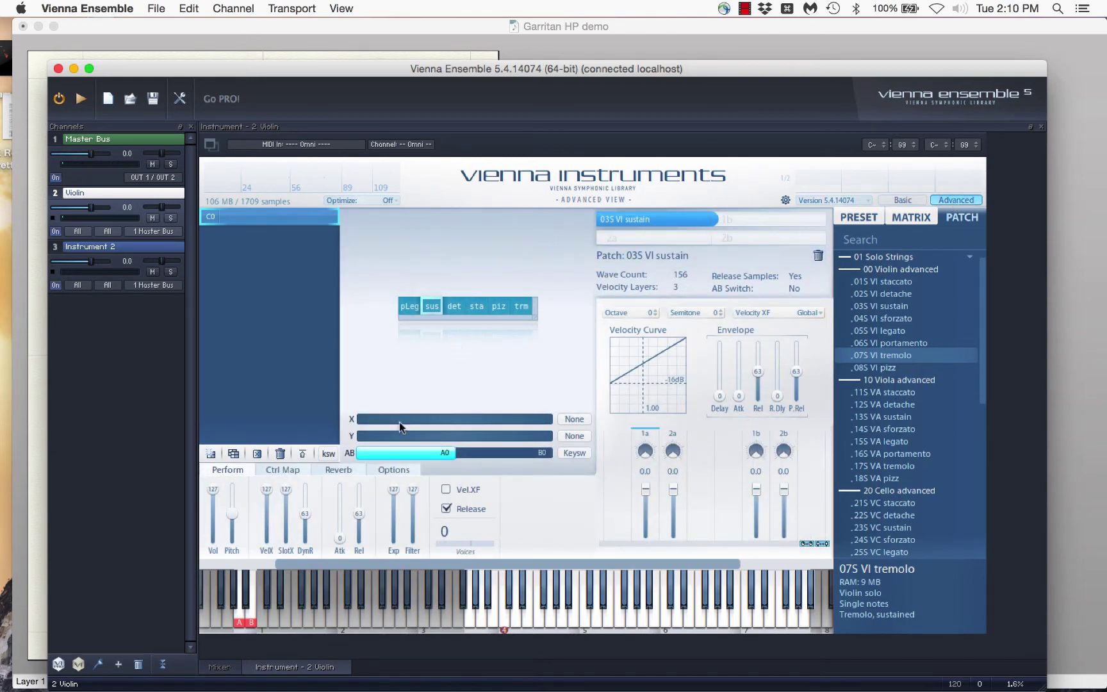
pyautogui.click(336, 472)
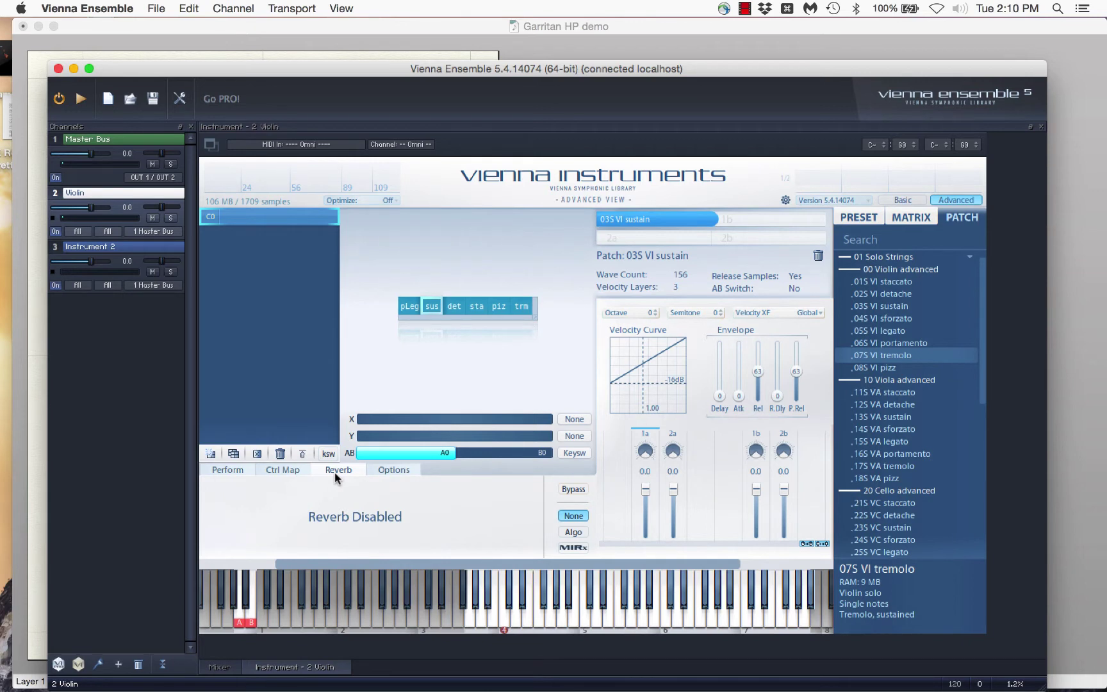
pyautogui.click(572, 532)
pyautogui.click(610, 619)
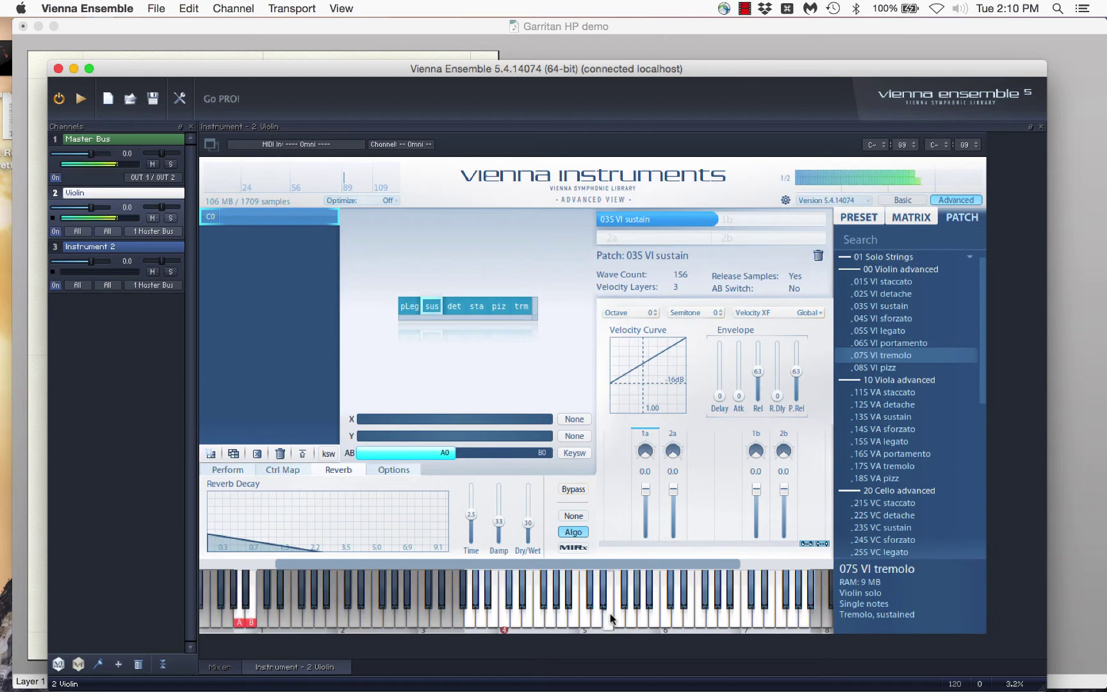
pyautogui.click(652, 619)
pyautogui.click(564, 619)
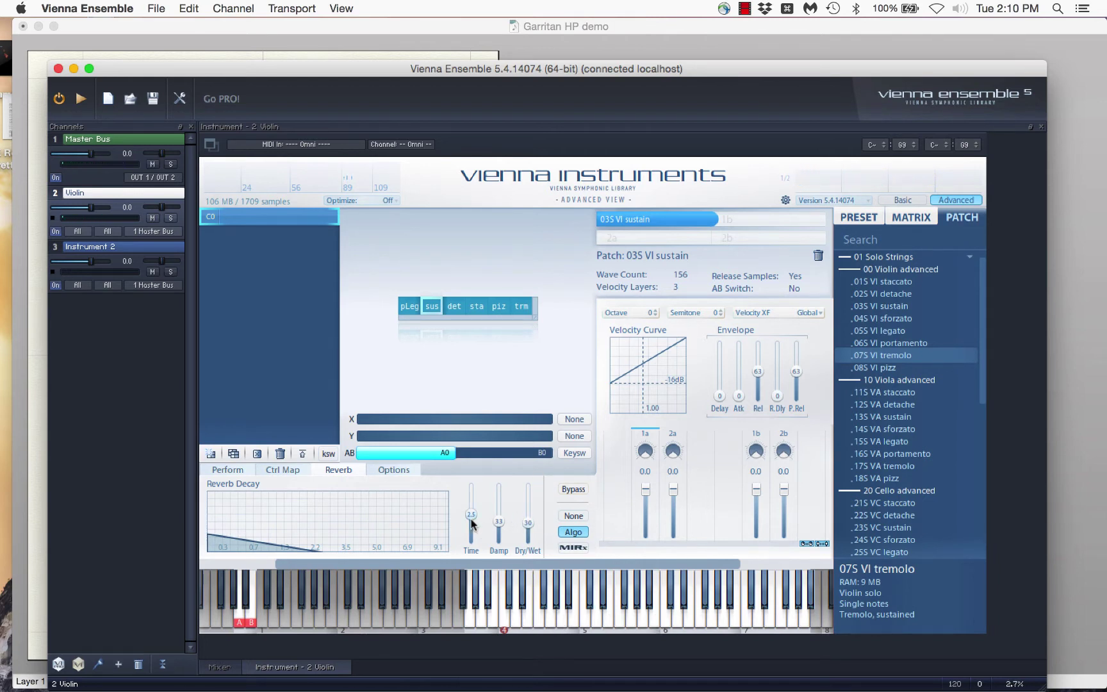
pyautogui.moveTo(472, 522); pyautogui.dragTo(473, 522)
pyautogui.click(596, 614)
# Control the matrix's X-axis by keyswitches starting at C0, and move the matrix's own selection key from C0 to C-
pyautogui.click(411, 308)
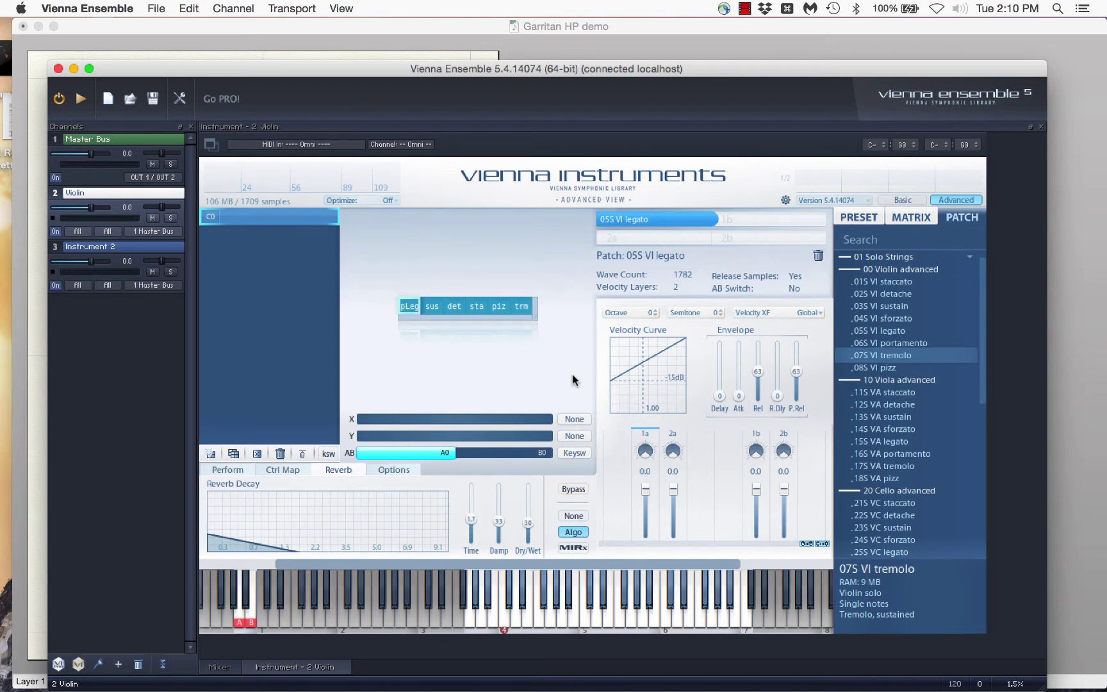
pyautogui.click(580, 424)
pyautogui.moveTo(581, 436)
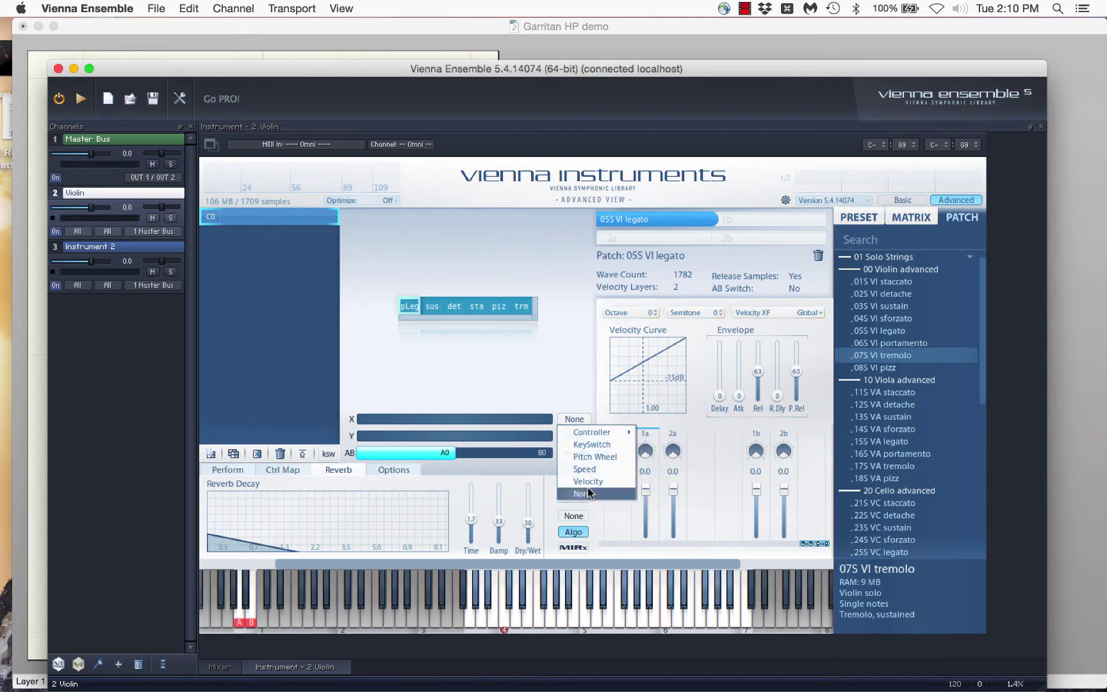
pyautogui.click(592, 445)
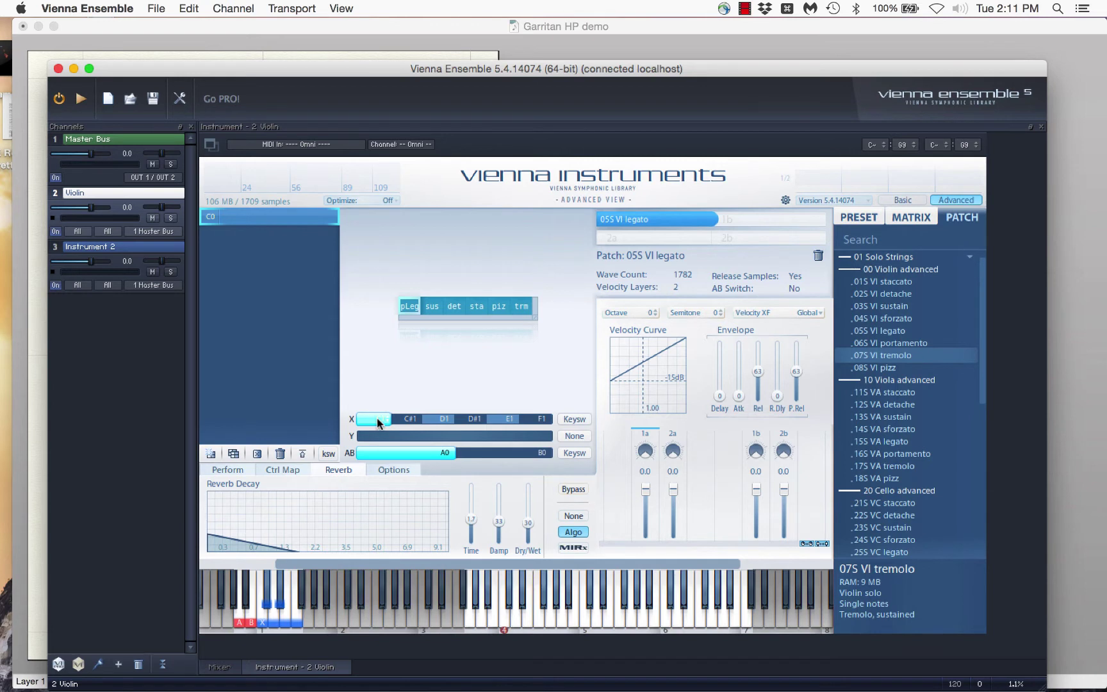
pyautogui.moveTo(377, 417); pyautogui.dragTo(378, 470)
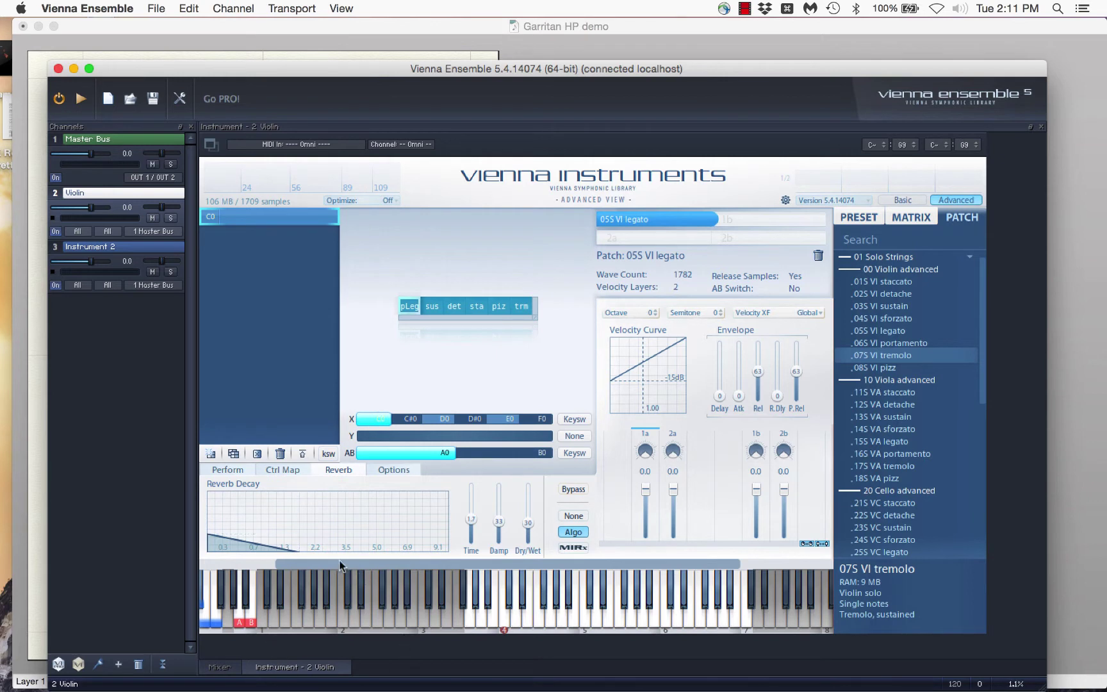
pyautogui.moveTo(329, 563); pyautogui.dragTo(234, 551)
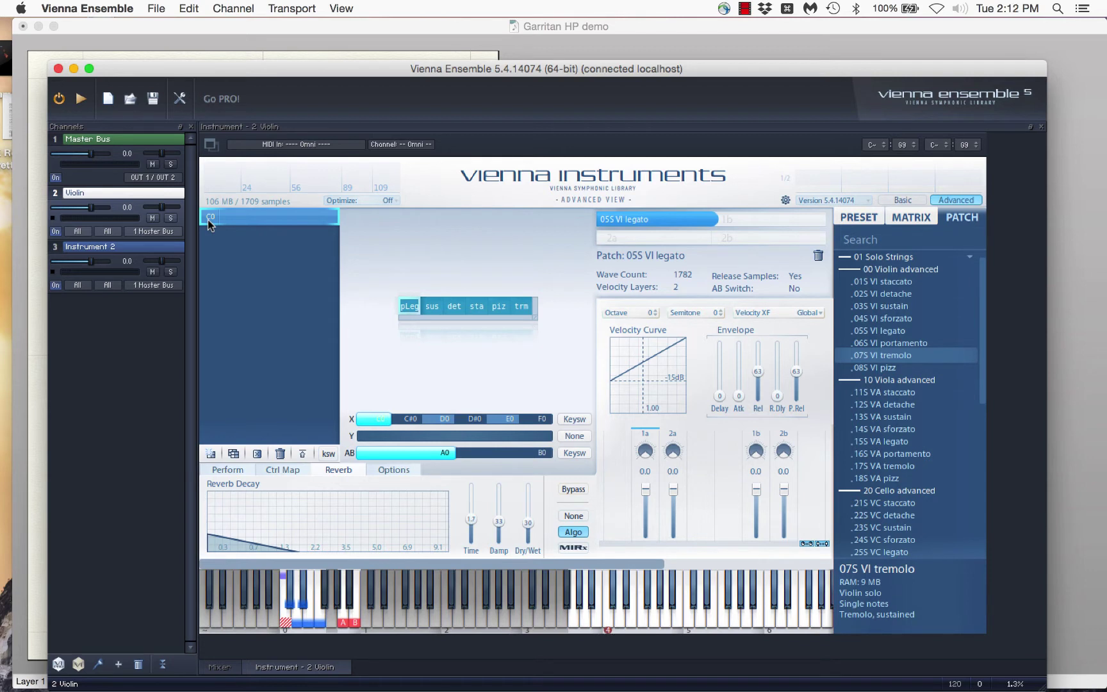
pyautogui.moveTo(208, 225); pyautogui.dragTo(210, 297)
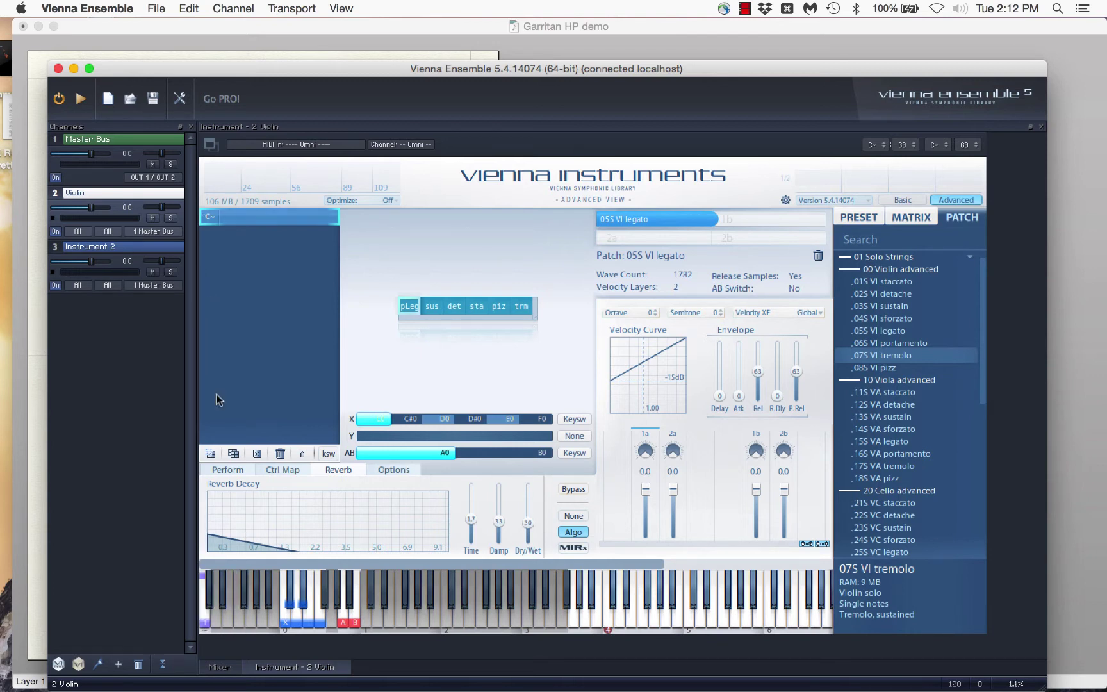
# Test the D0, D#0 and E0 keyswitches and play notes with the staccato and pizzicato patches
pyautogui.click(301, 622)
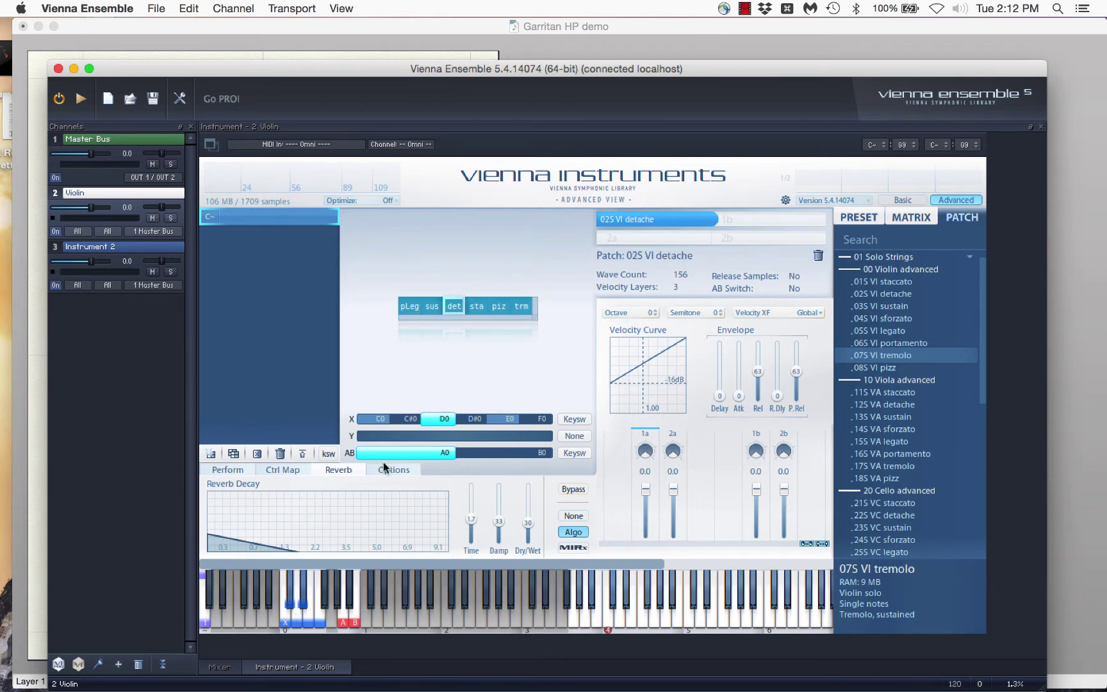
pyautogui.click(306, 596)
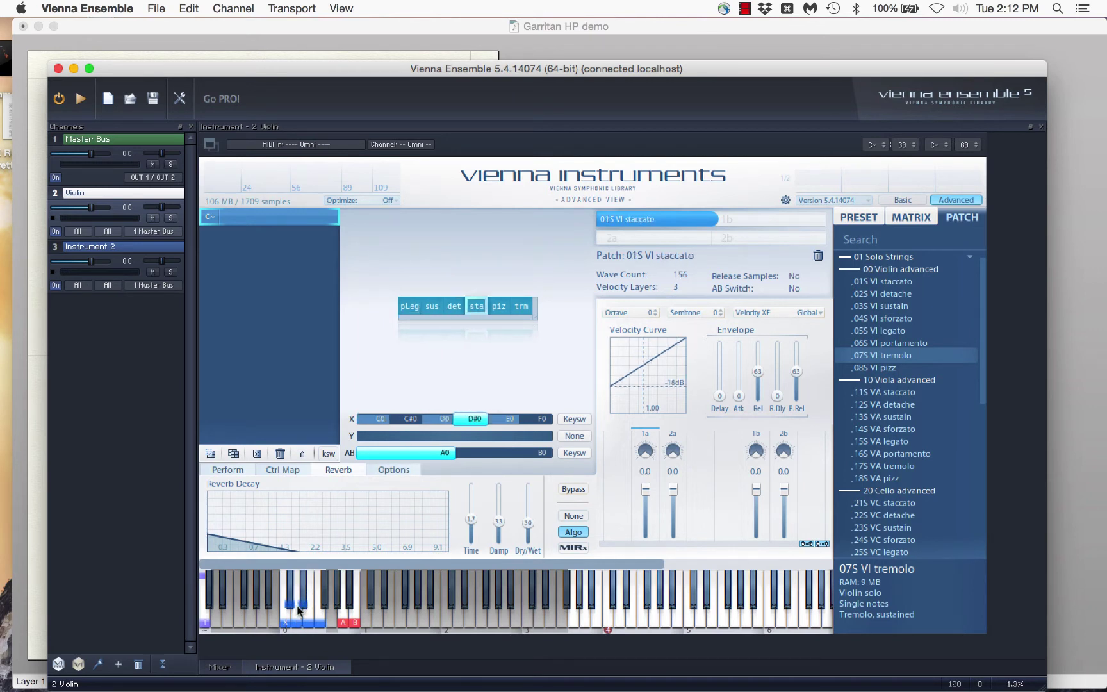
pyautogui.click(630, 589)
pyautogui.click(678, 624)
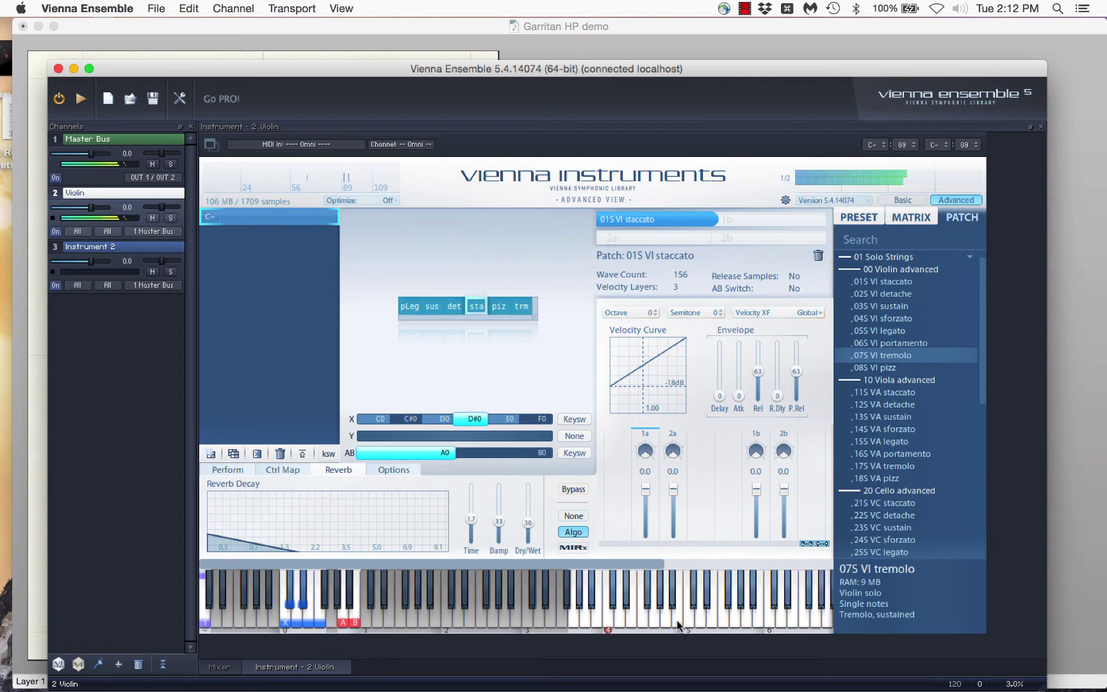
pyautogui.click(629, 629)
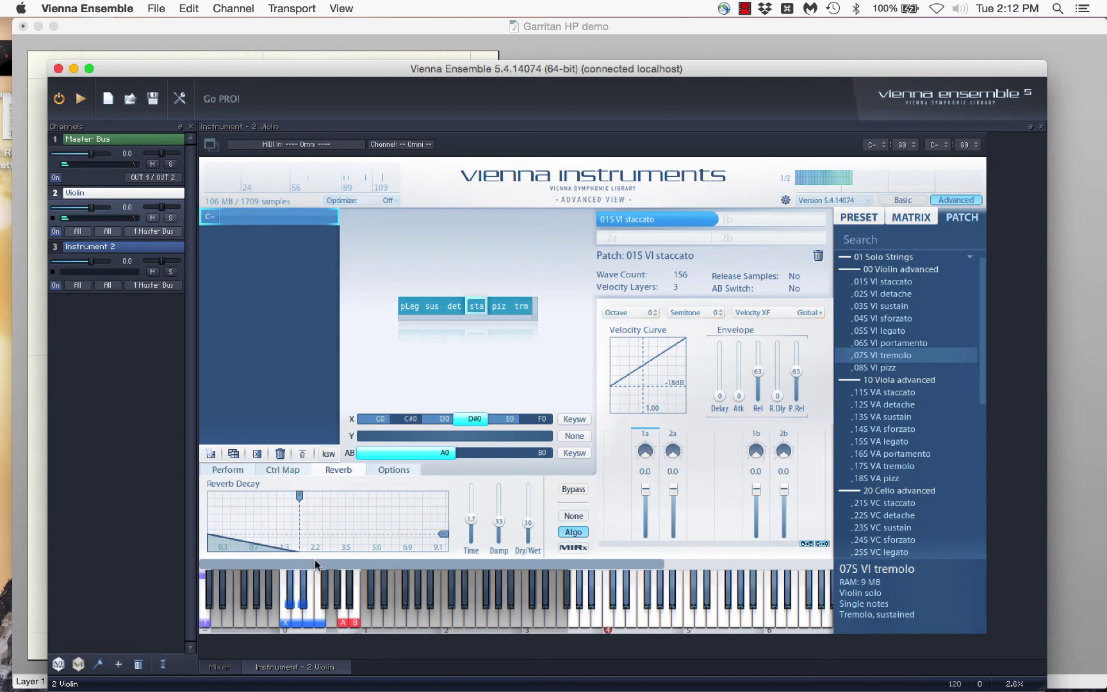
pyautogui.click(312, 617)
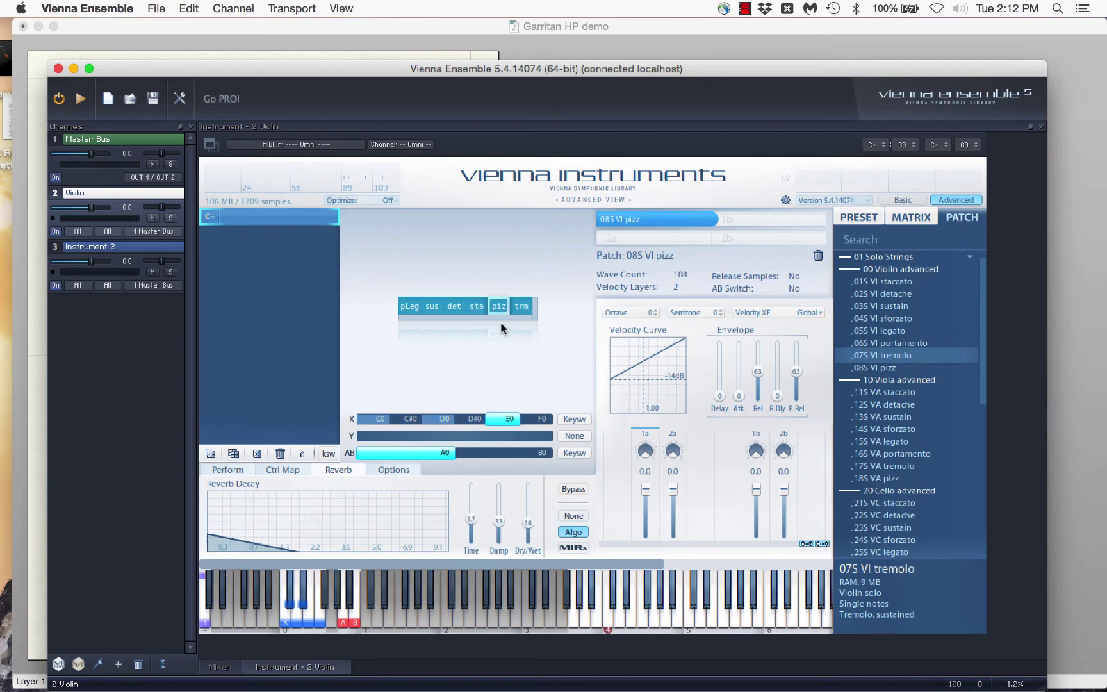
pyautogui.click(668, 613)
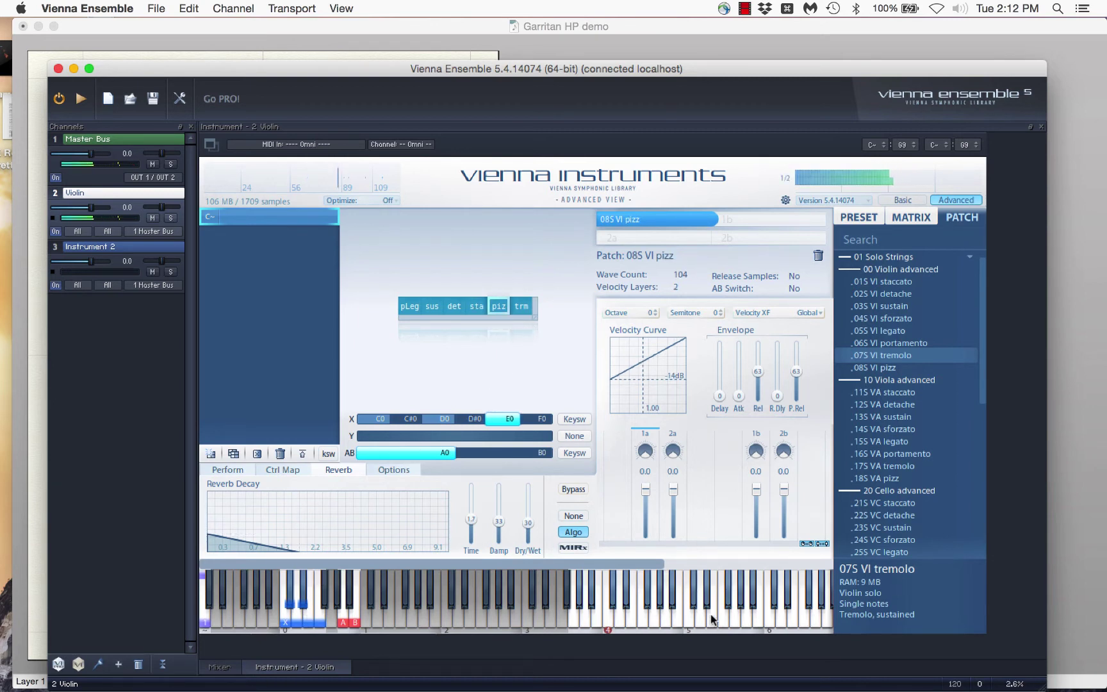
pyautogui.click(702, 619)
pyautogui.click(660, 615)
pyautogui.click(630, 614)
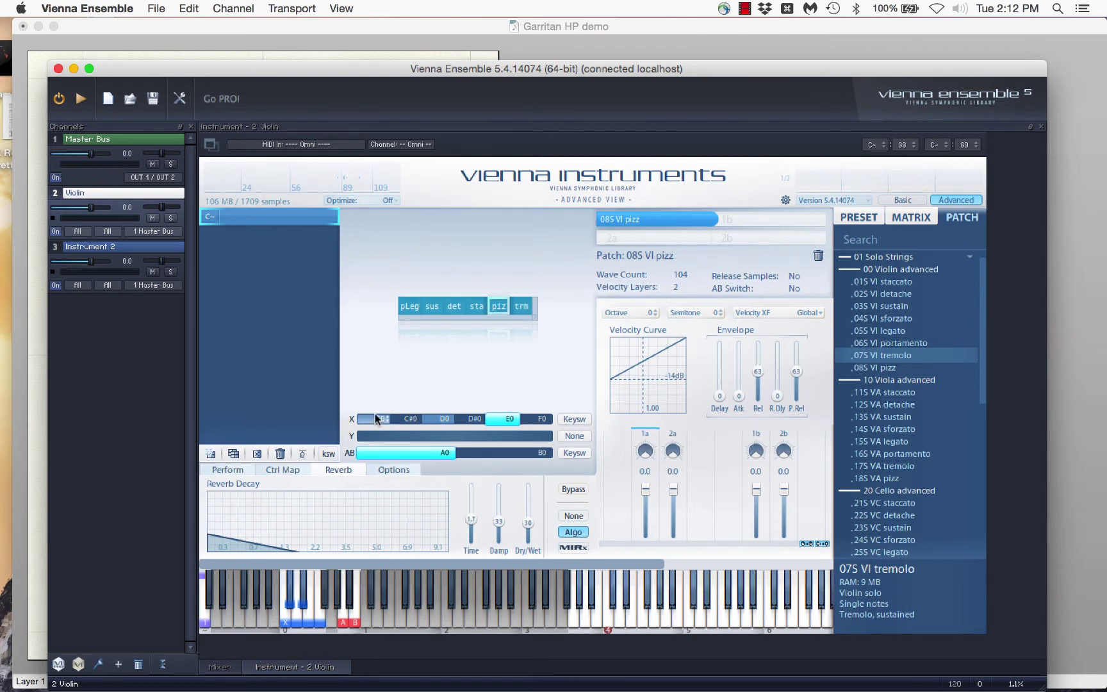
# Save the matrix under the name VSL SE Violin demo and select its legato cell again
pyautogui.click(918, 218)
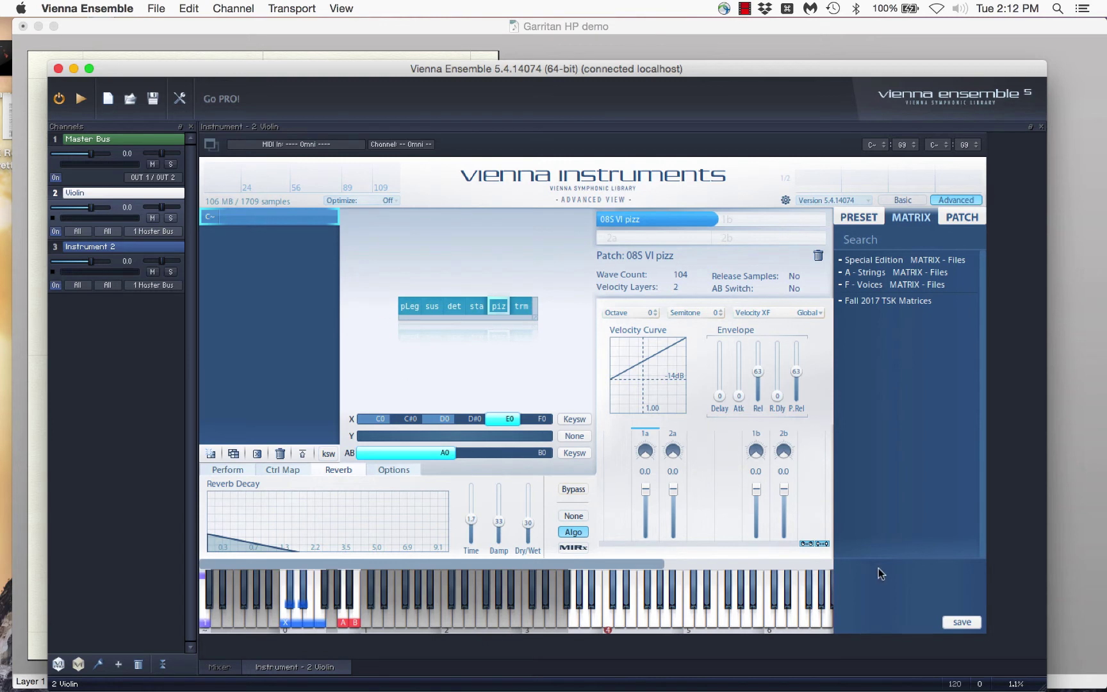
pyautogui.click(961, 623)
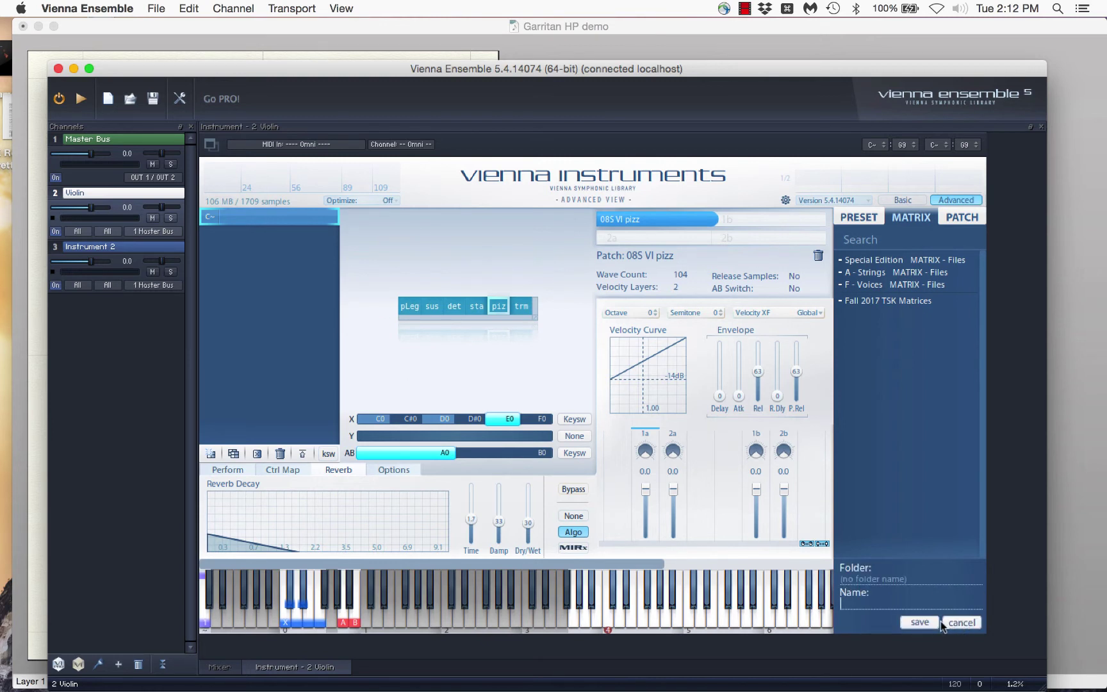
pyautogui.write('VSL SE Violin demo')
pyautogui.press('Return')
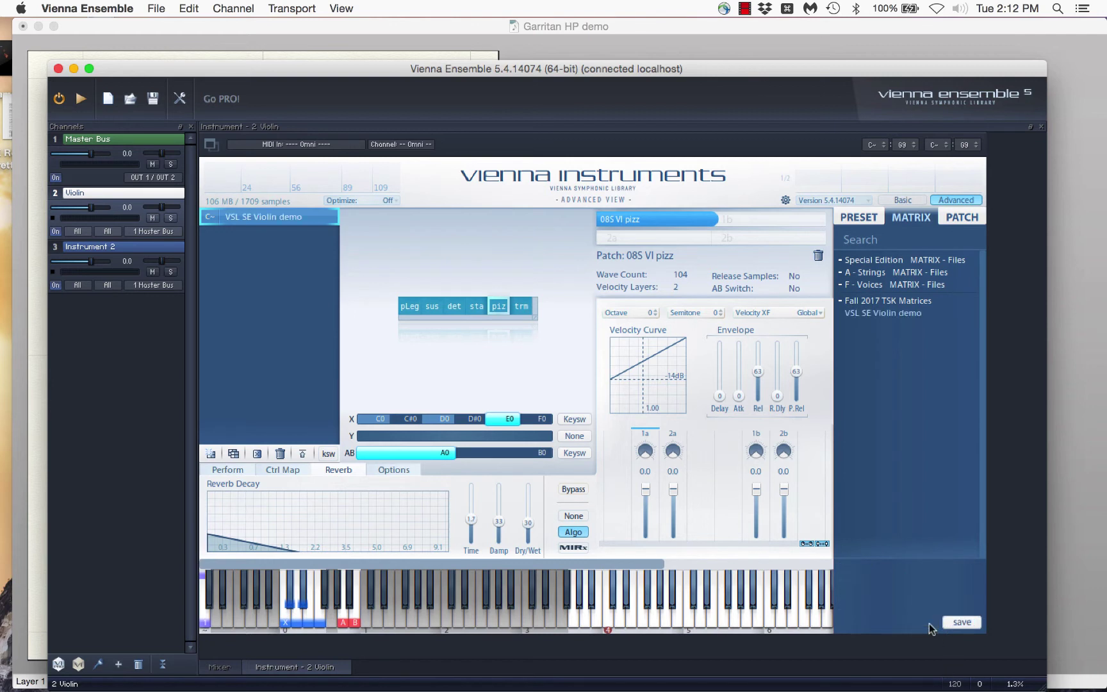
pyautogui.click(414, 311)
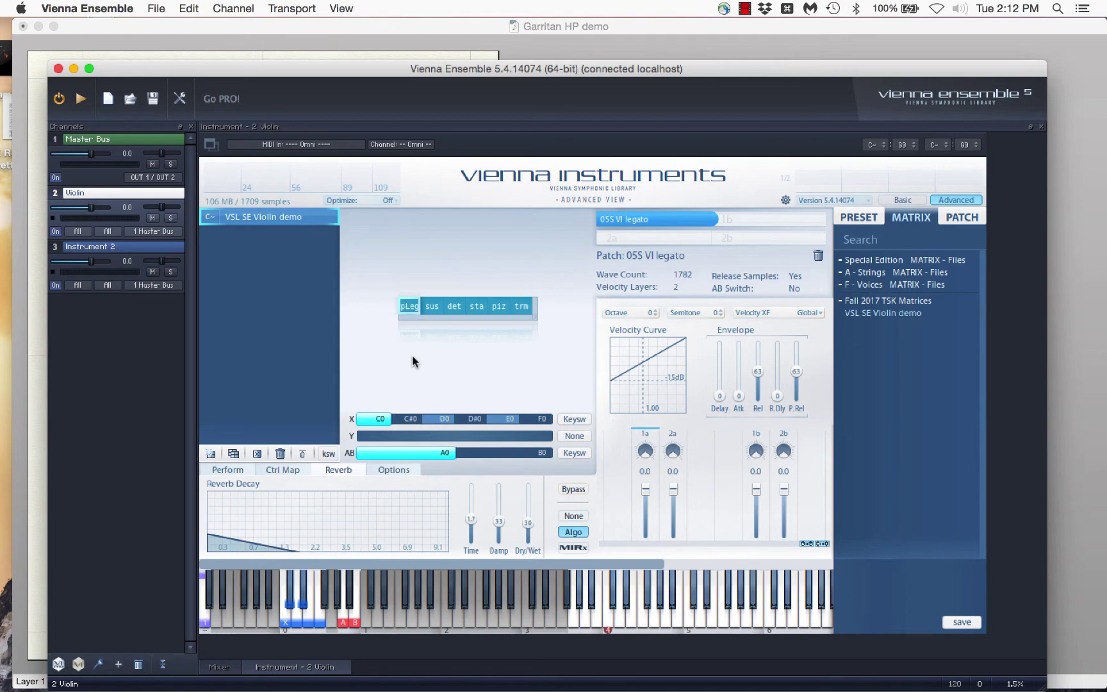
# Switch to Finale, close the Score Manager, and arrange the windows so the score and the Vienna Ensemble matrix are visible side by side
pyautogui.moveTo(414, 69); pyautogui.dragTo(351, 225)
pyautogui.click(564, 118)
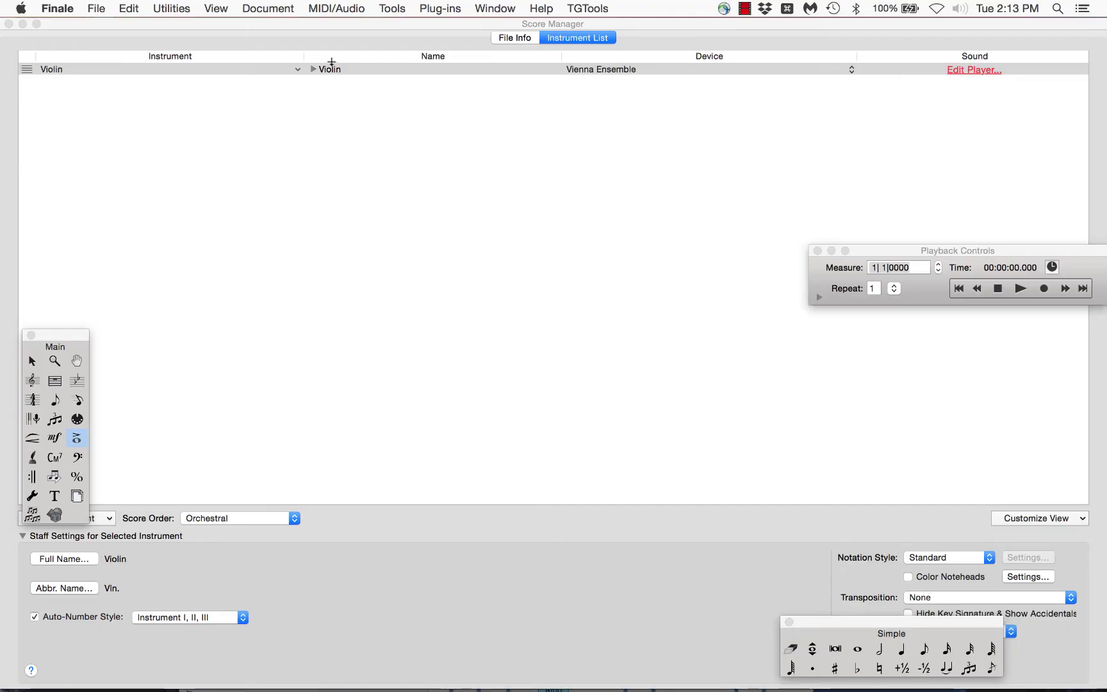
pyautogui.click(8, 24)
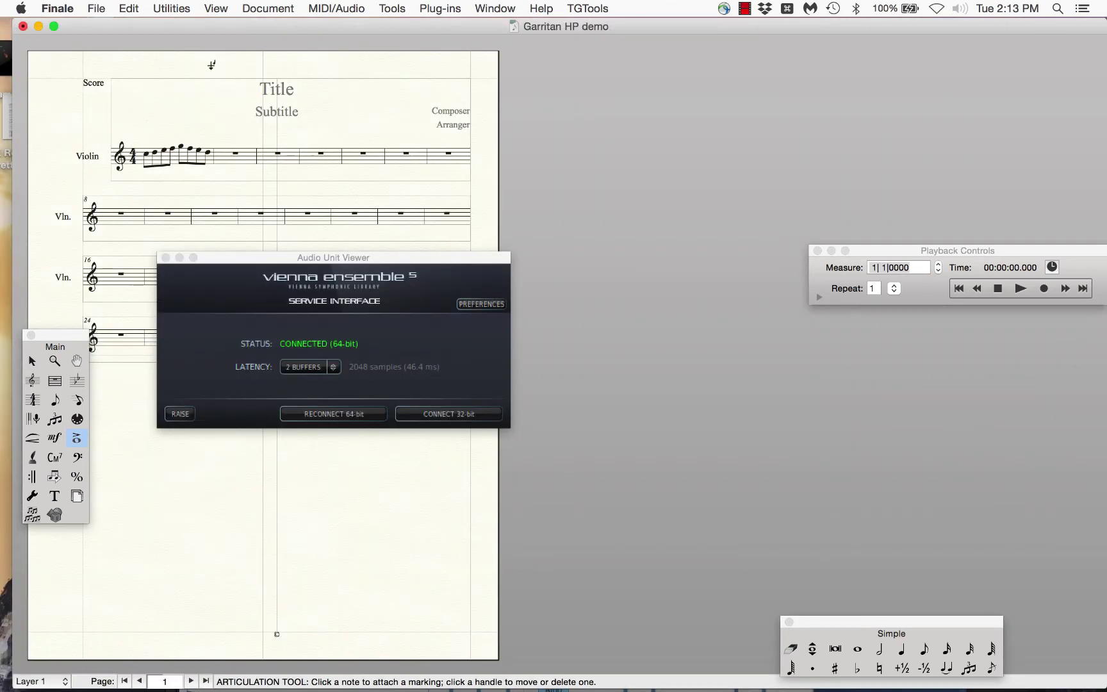
pyautogui.moveTo(288, 260); pyautogui.dragTo(716, 276)
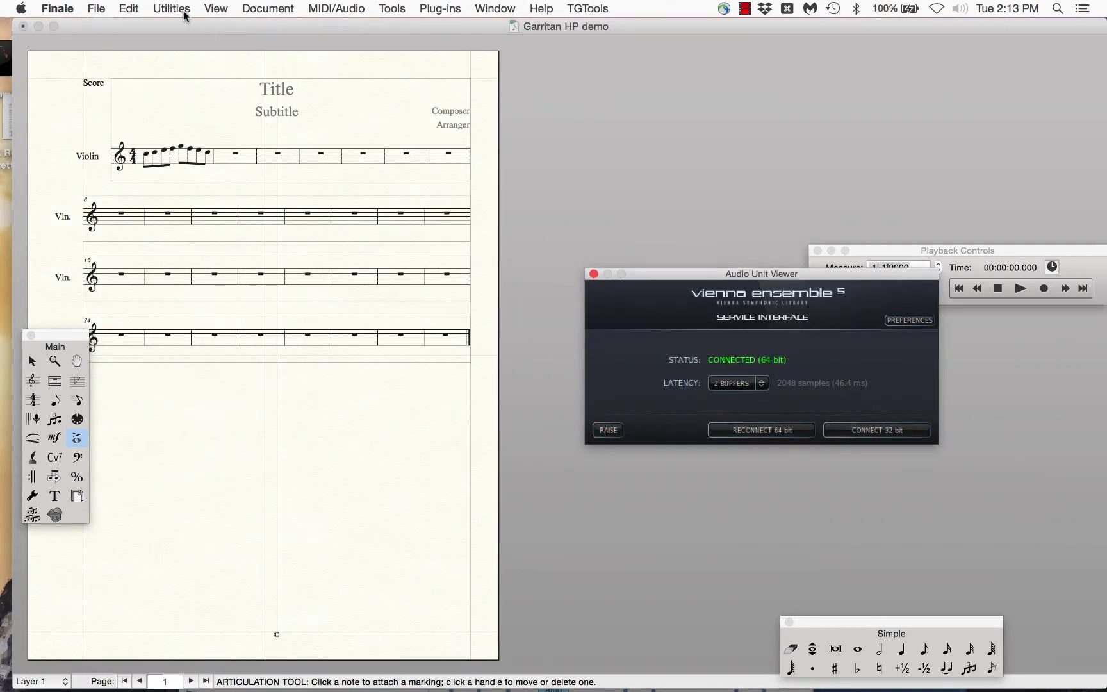
pyautogui.moveTo(160, 30); pyautogui.dragTo(638, 29)
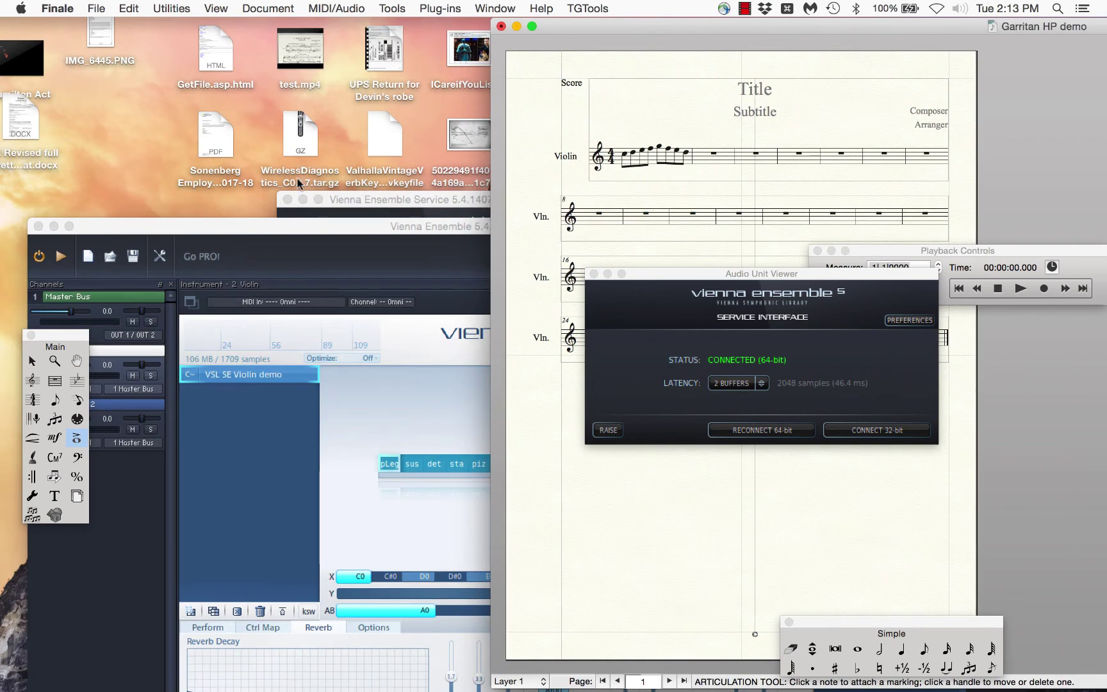
pyautogui.moveTo(301, 235); pyautogui.dragTo(225, 161)
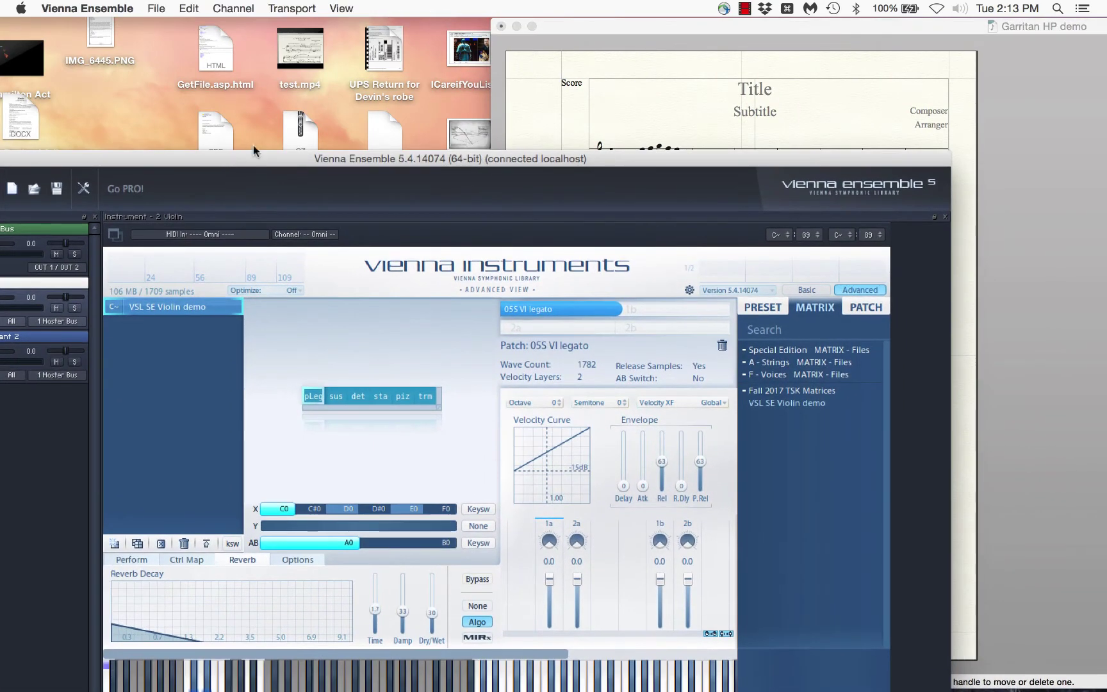
pyautogui.click(755, 144)
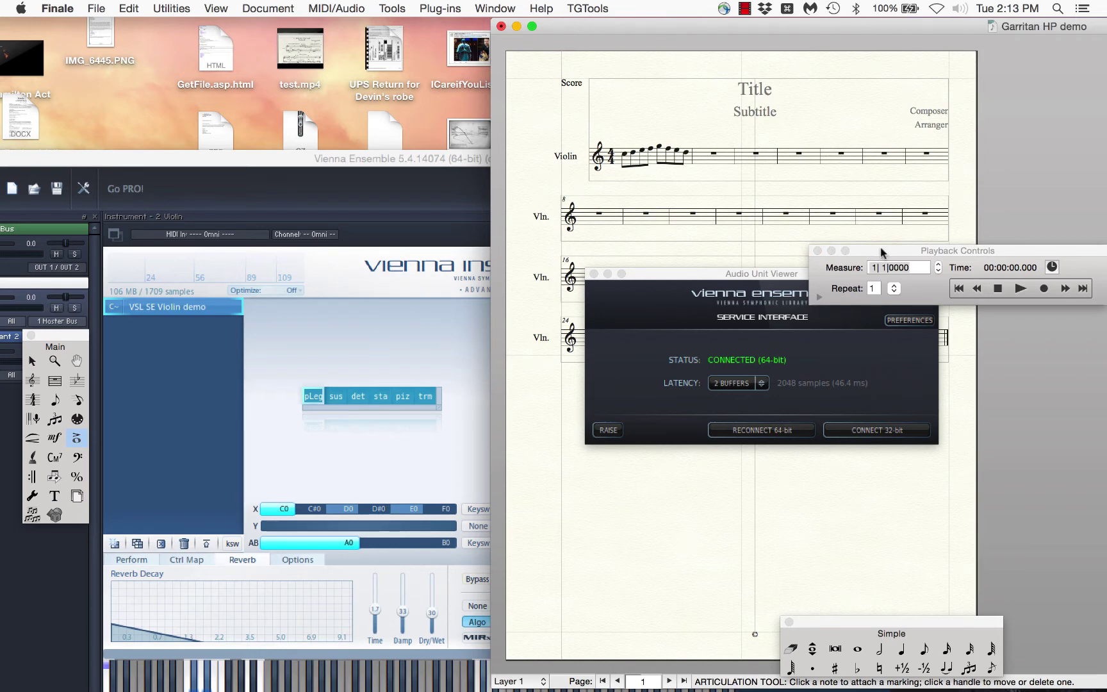
pyautogui.moveTo(884, 255); pyautogui.dragTo(884, 256)
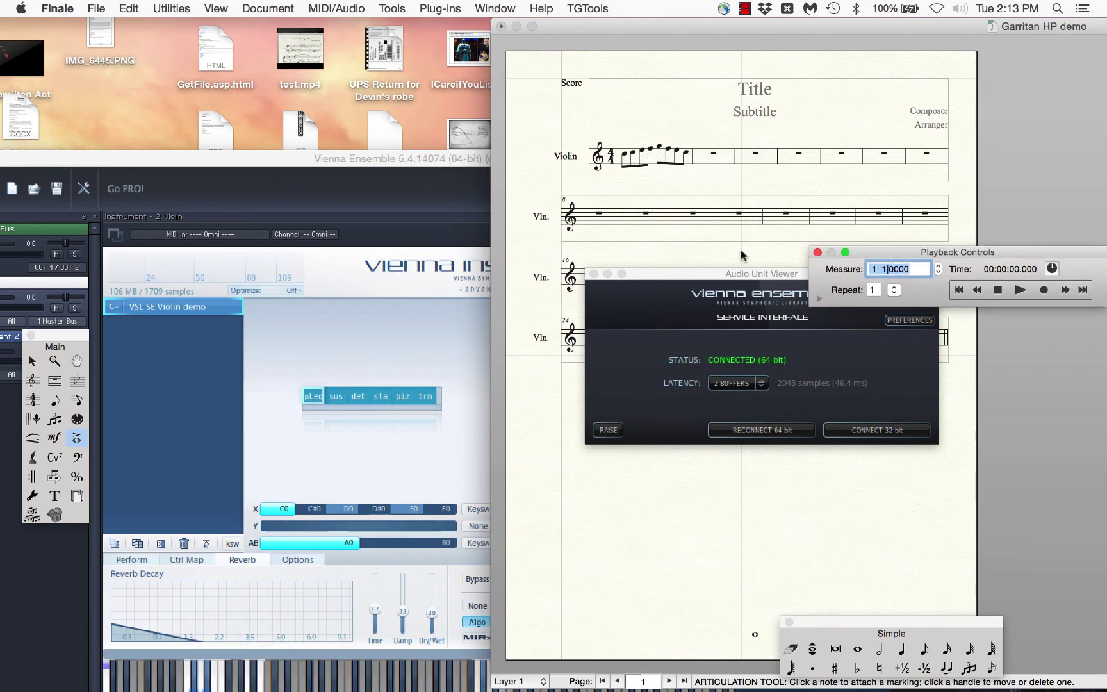
pyautogui.click(343, 9)
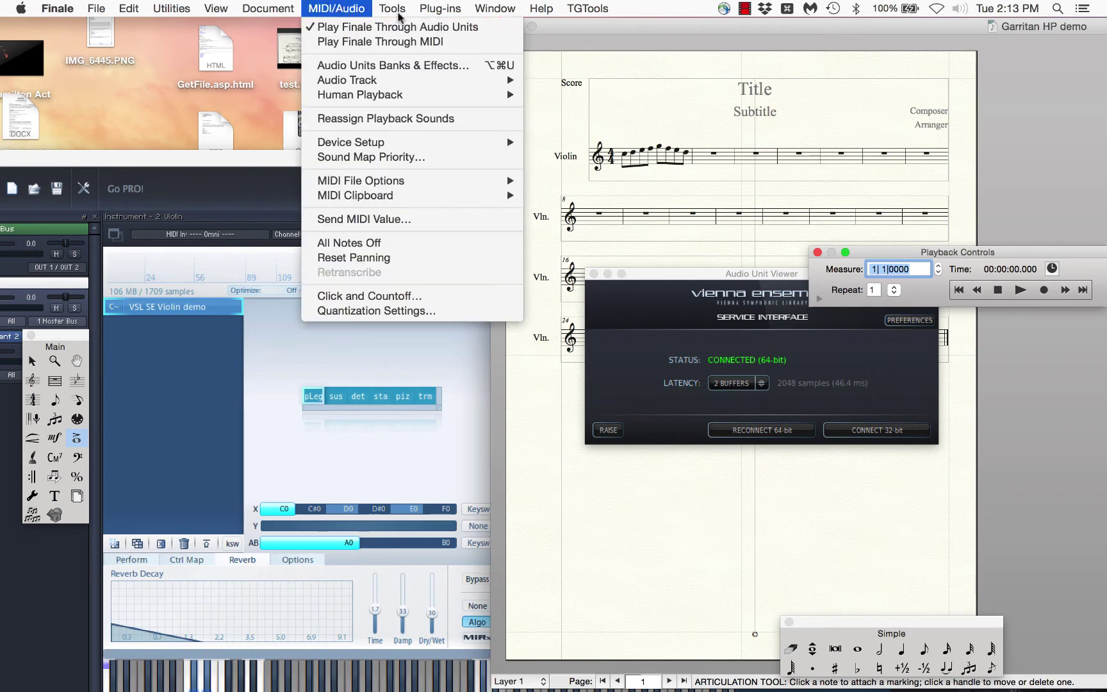
pyautogui.press('Escape')
pyautogui.click(746, 8)
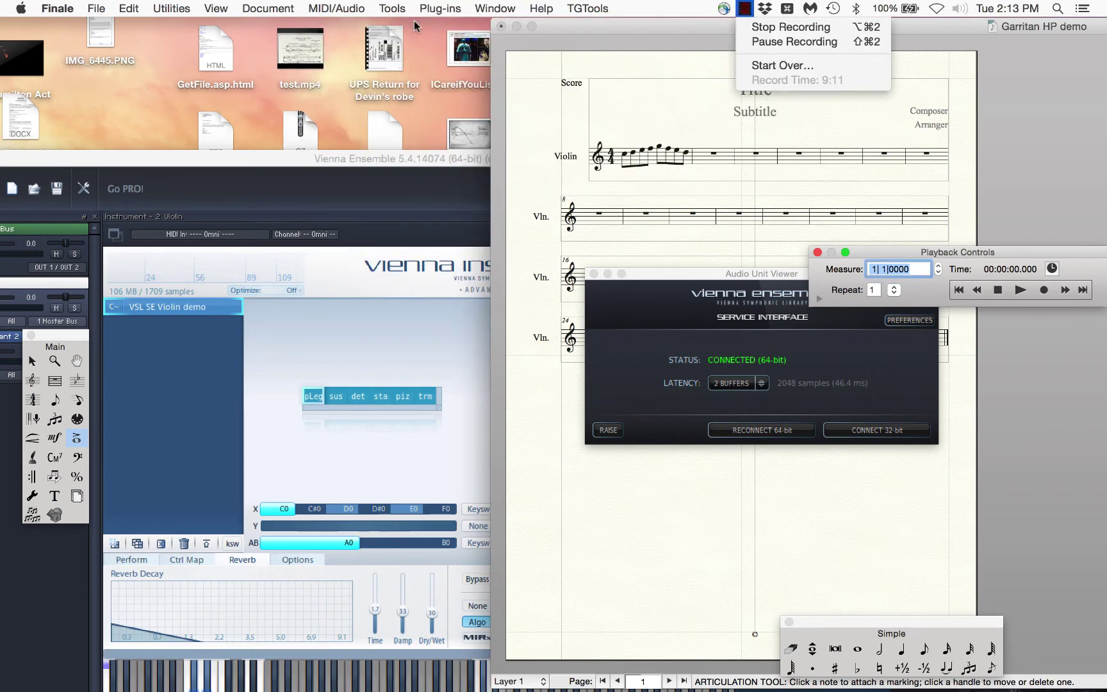
pyautogui.click(286, 7)
pyautogui.click(570, 115)
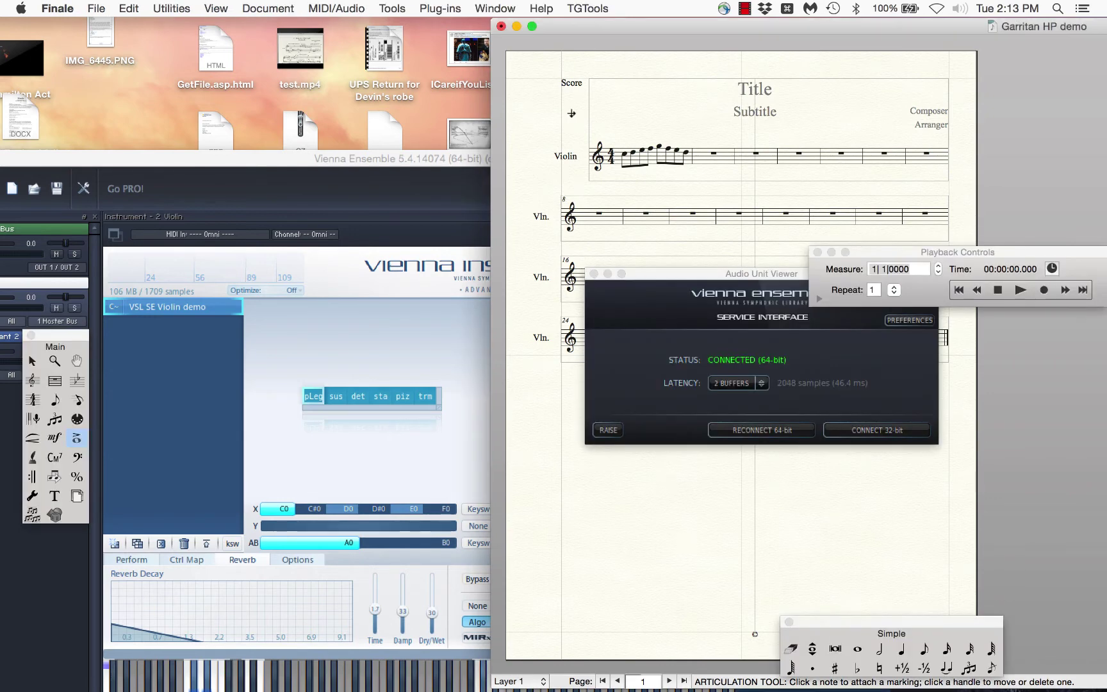
# Open the Human Playback preferences and look through the list of saved preference sets
pyautogui.click(324, 10)
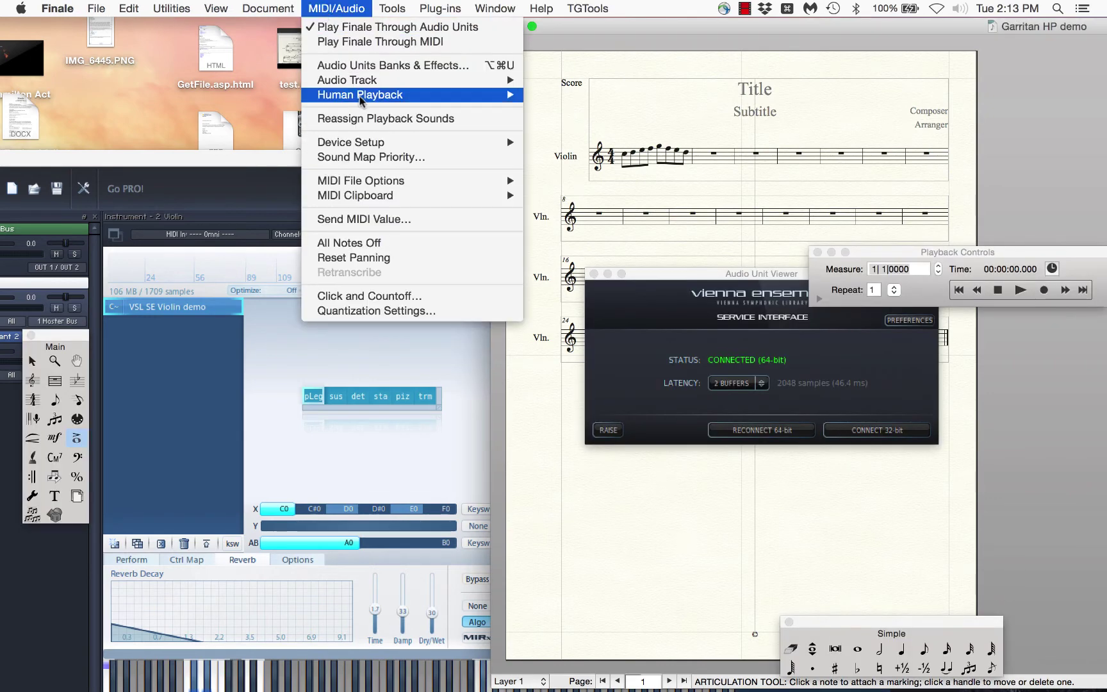
pyautogui.moveTo(421, 95)
pyautogui.click(666, 355)
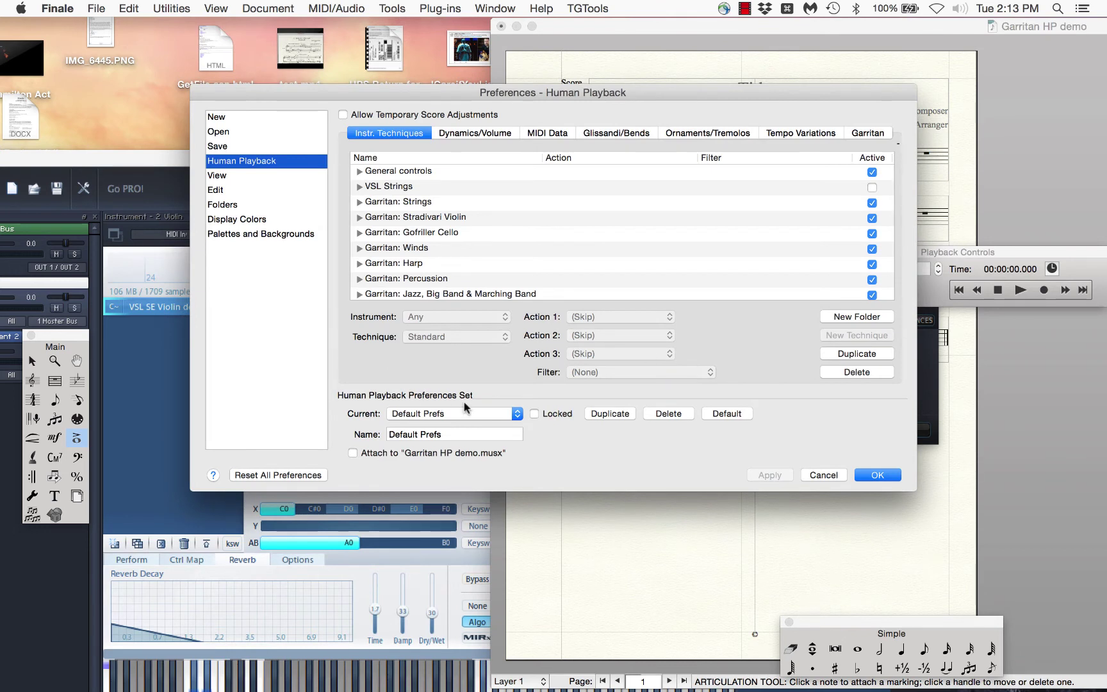
pyautogui.click(503, 417)
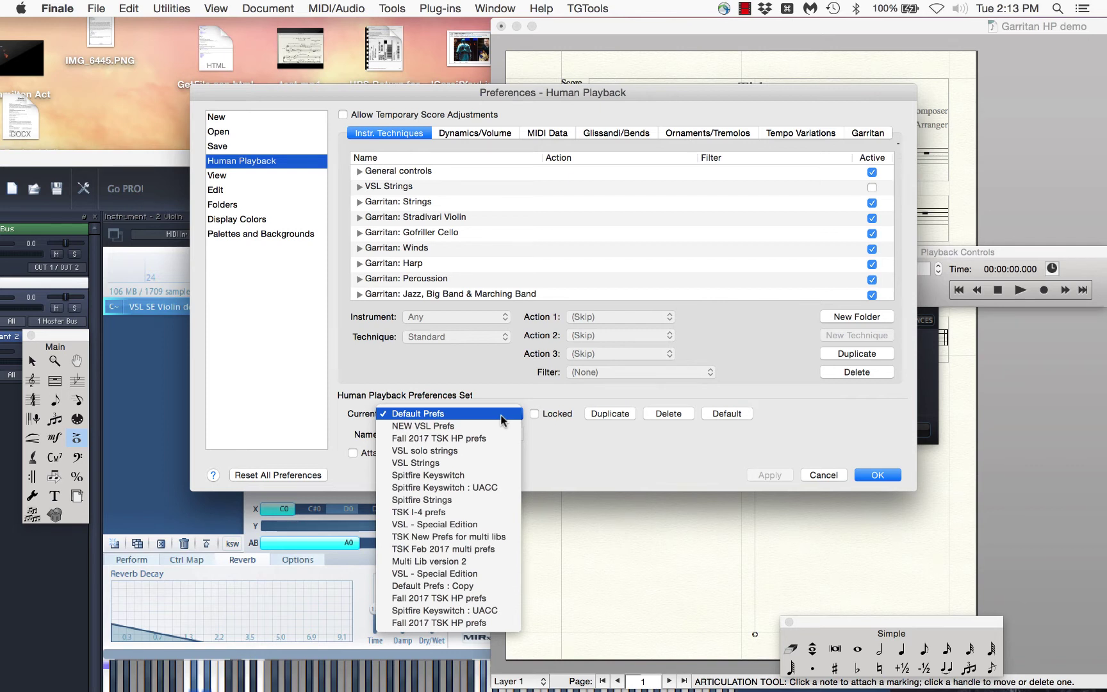
pyautogui.click(648, 459)
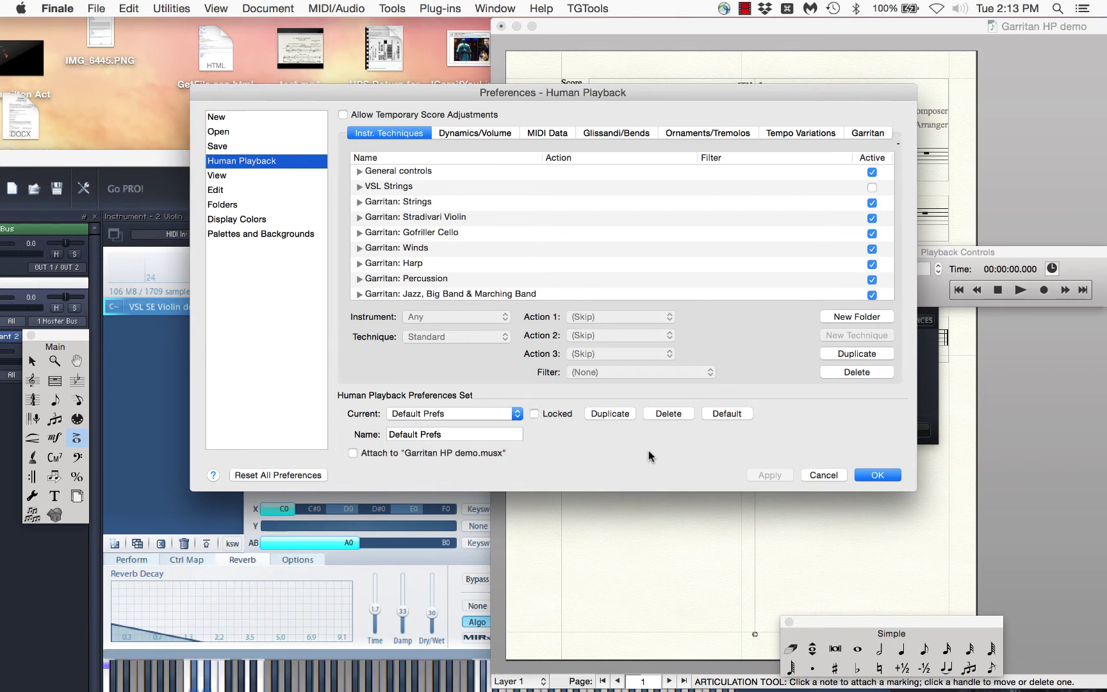
pyautogui.click(516, 415)
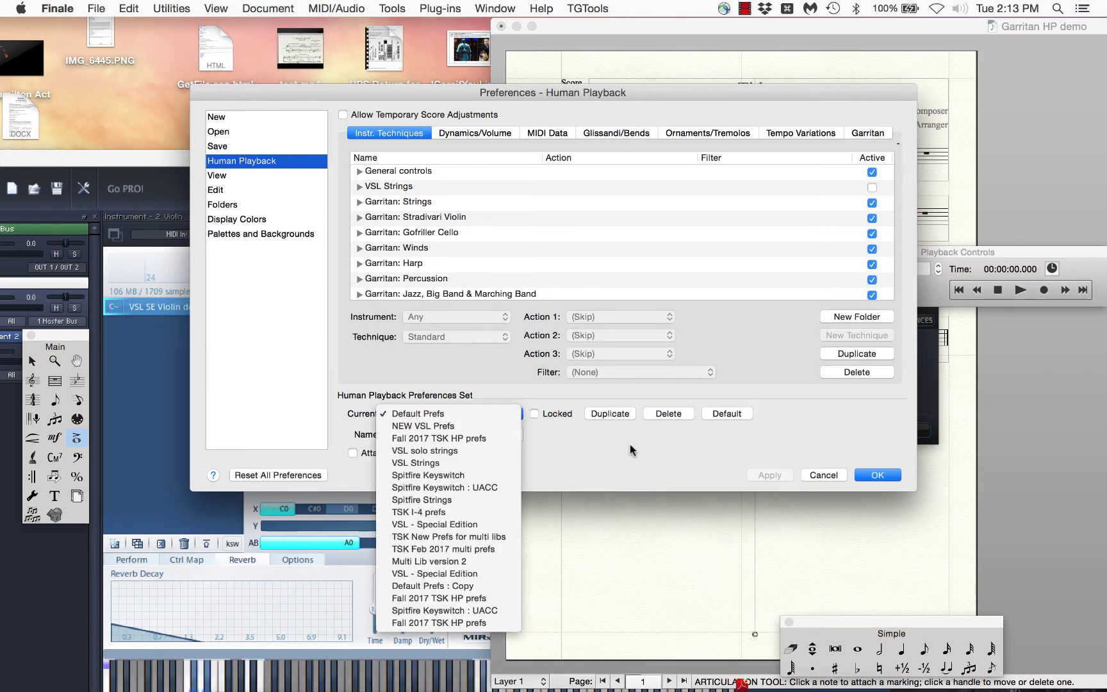
pyautogui.click(516, 416)
# Duplicate the Default Prefs preference set and name the copy VSL SE Demo HP
pyautogui.click(610, 414)
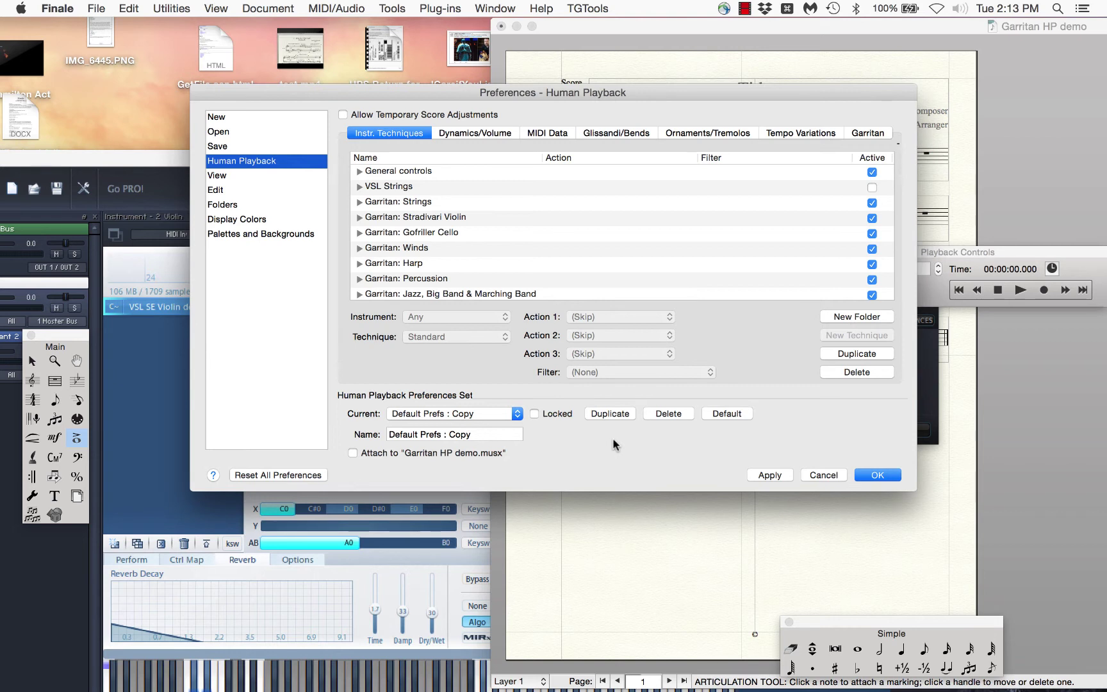
pyautogui.click(447, 435)
pyautogui.tripleClick(447, 435)
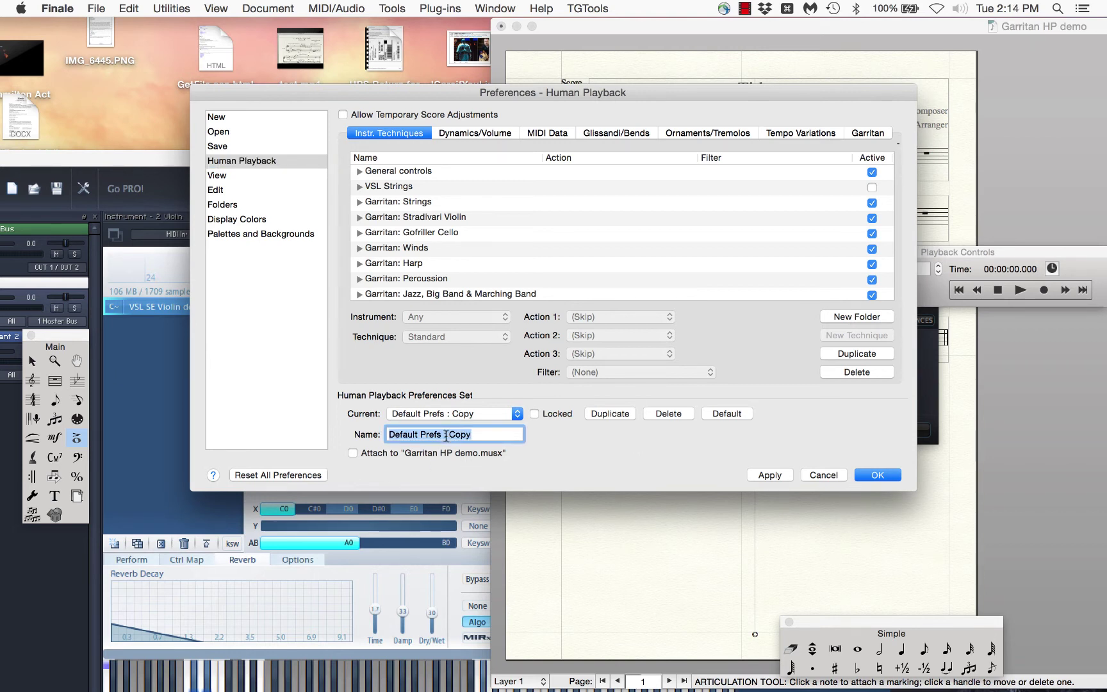
pyautogui.write('VSL SE ')
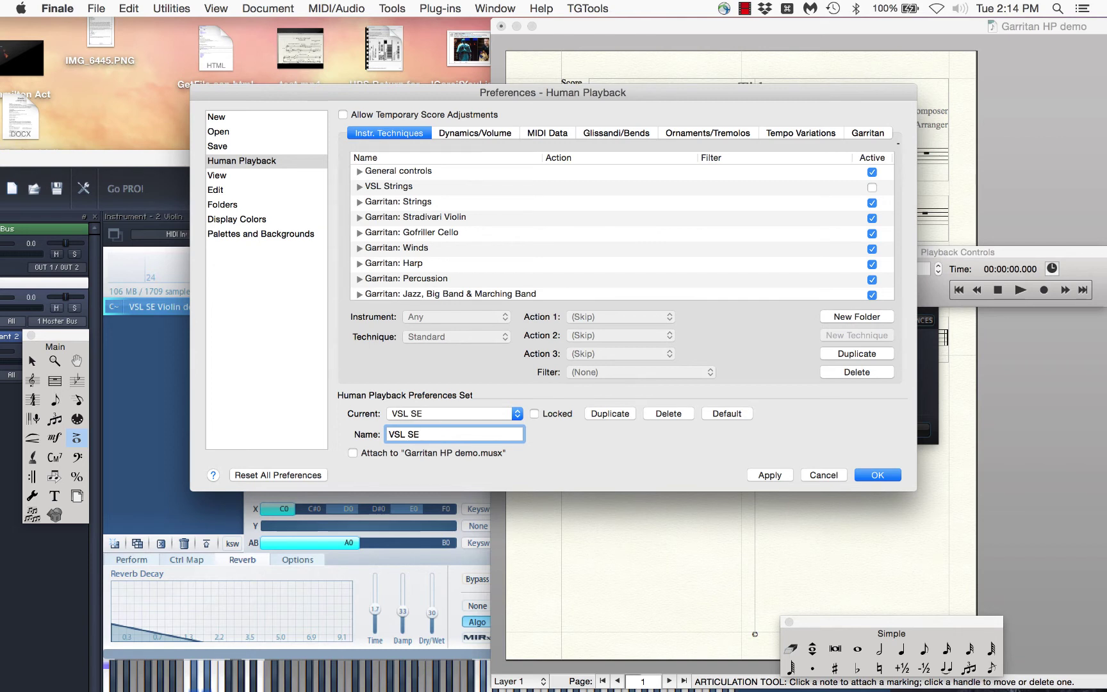
pyautogui.write('Demo HP')
# Delete every instrument technique folder from Garritan: Strings through SoftSynth (General MIDI) in the VSL SE Demo HP set
pyautogui.click(428, 187)
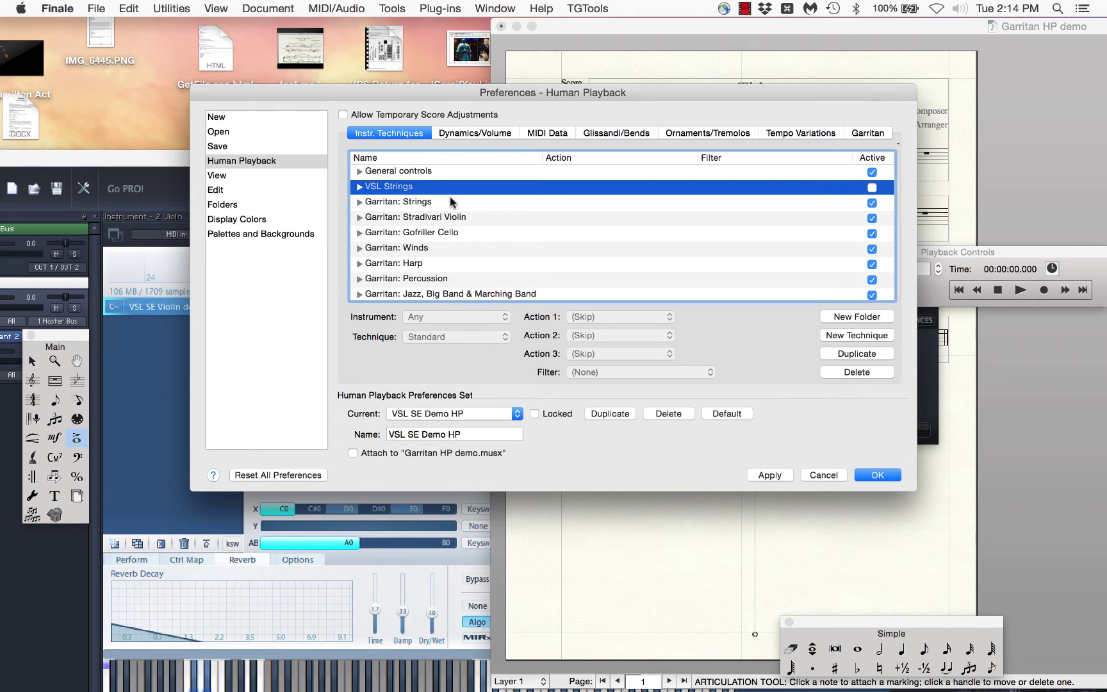
pyautogui.click(451, 203)
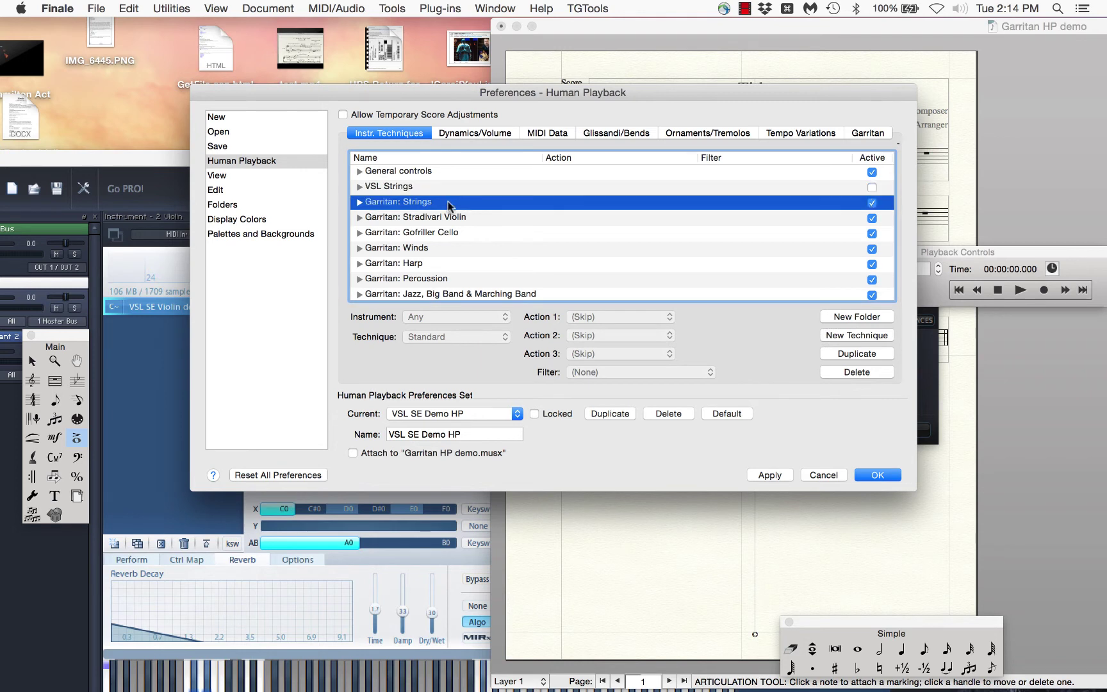
pyautogui.click(852, 369)
pyautogui.click(851, 371)
pyautogui.click(850, 373)
pyautogui.click(850, 373)
pyautogui.click(850, 374)
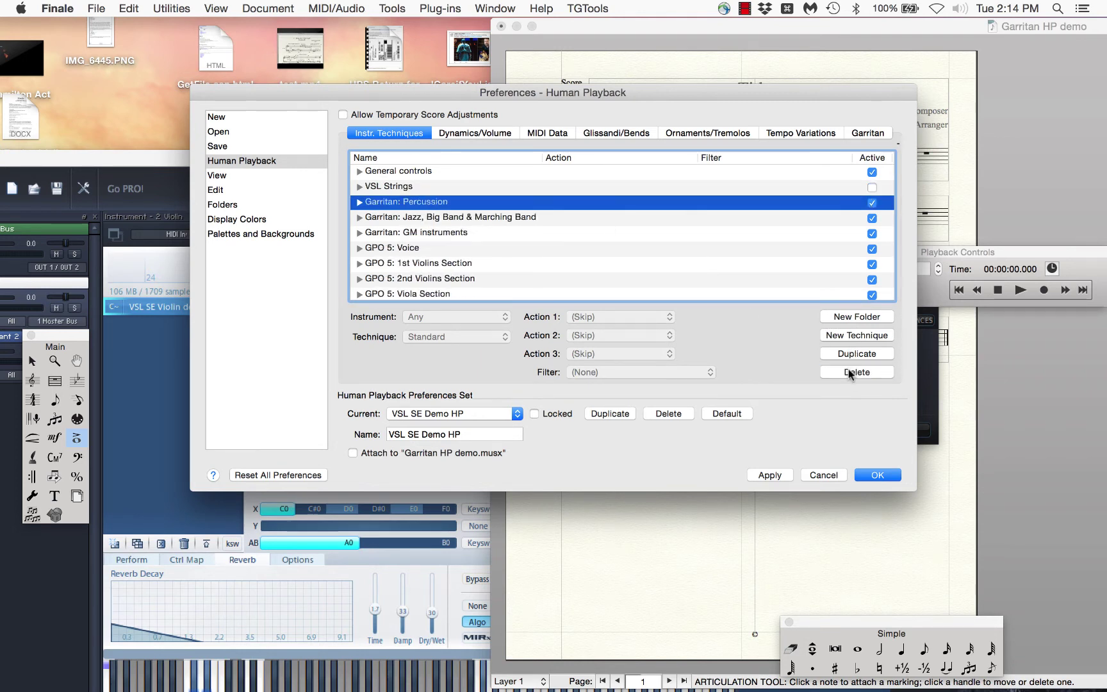
pyautogui.click(849, 373)
pyautogui.click(850, 373)
pyautogui.click(850, 373)
pyautogui.click(850, 373)
pyautogui.click(850, 373)
pyautogui.click(850, 373)
pyautogui.click(850, 373)
pyautogui.click(850, 373)
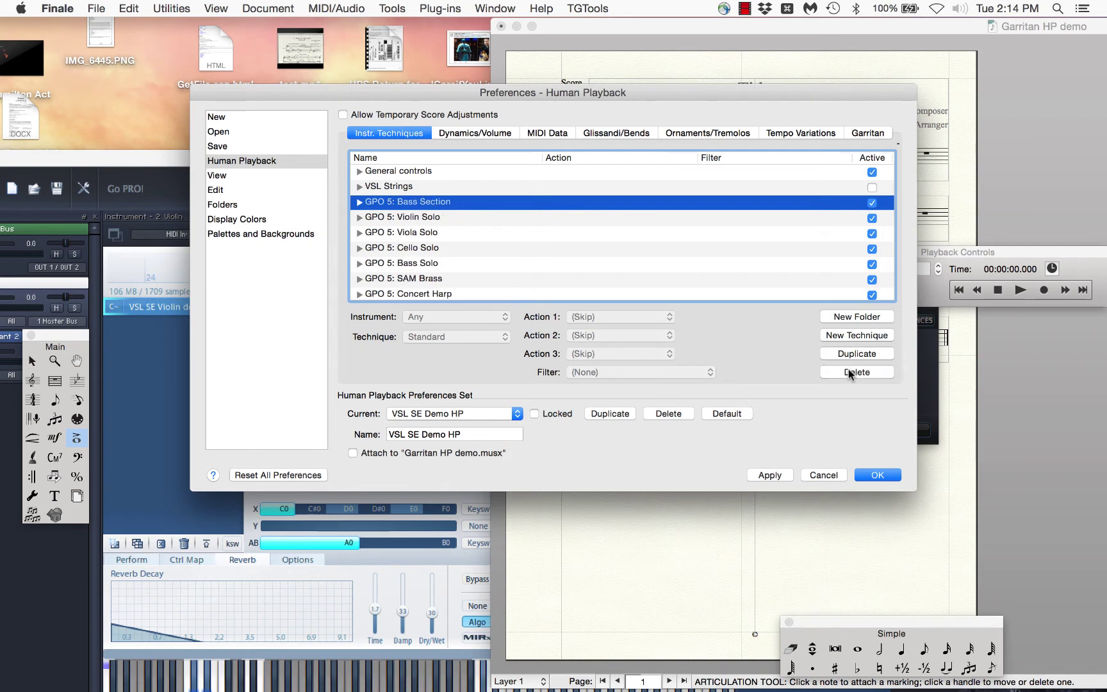
pyautogui.click(850, 373)
pyautogui.click(849, 373)
pyautogui.click(849, 373)
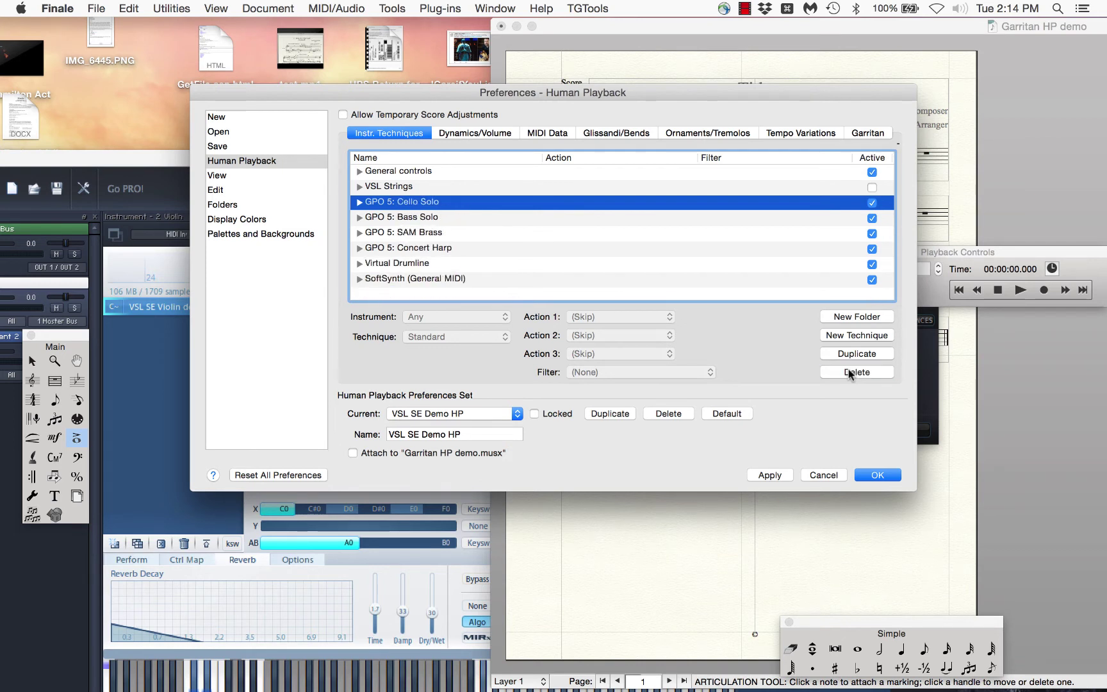
pyautogui.click(850, 372)
pyautogui.click(849, 373)
pyautogui.click(850, 373)
pyautogui.click(849, 373)
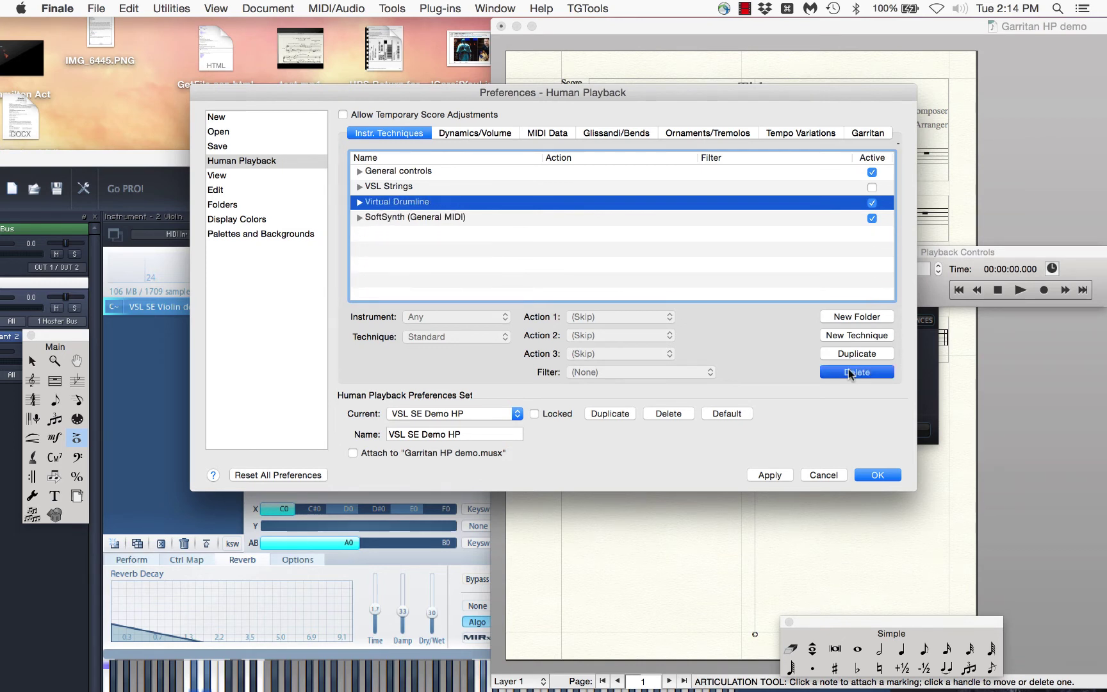
pyautogui.click(850, 372)
pyautogui.click(850, 372)
# Delete the VSL Strings and General controls folders so the technique list is empty
pyautogui.click(437, 191)
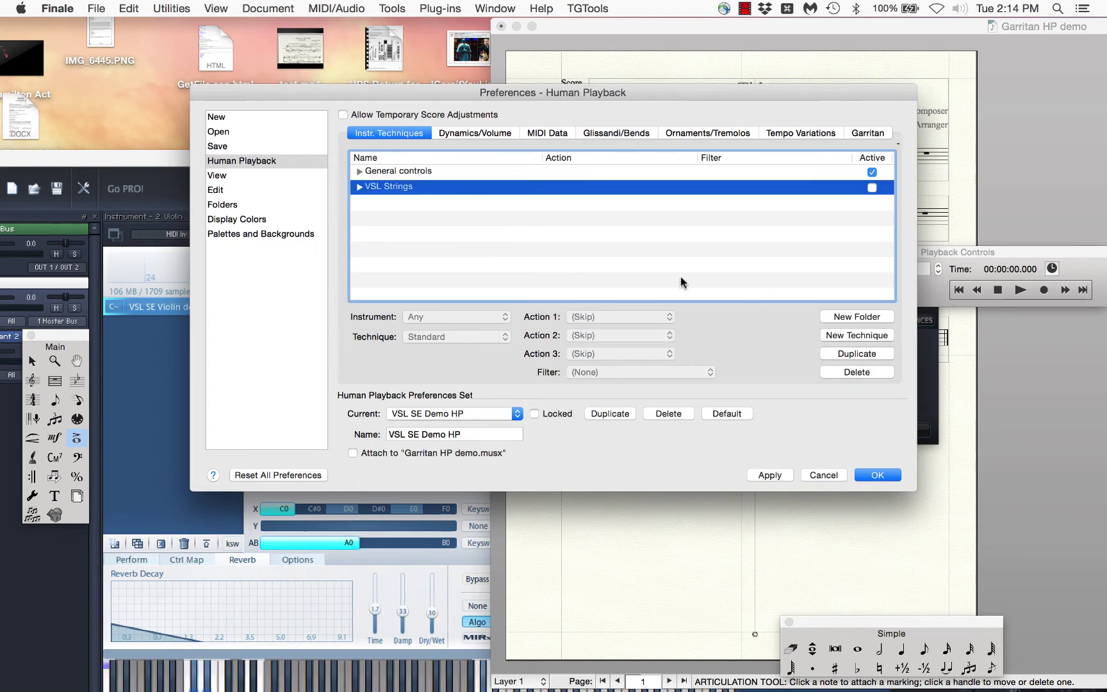
pyautogui.click(858, 372)
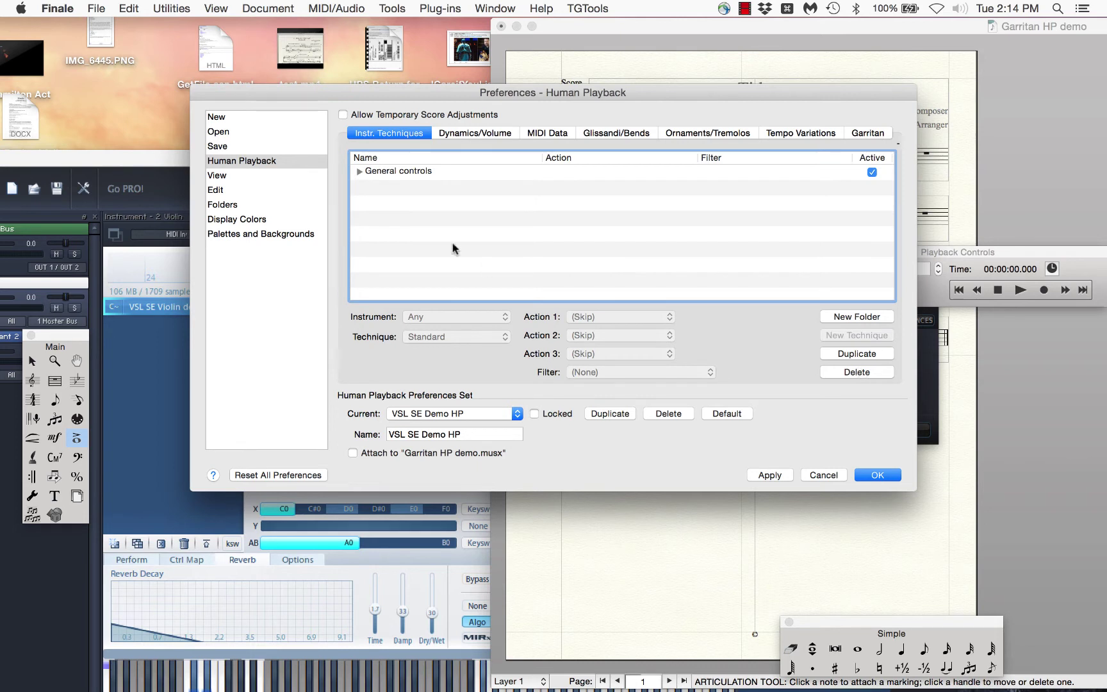
pyautogui.click(422, 171)
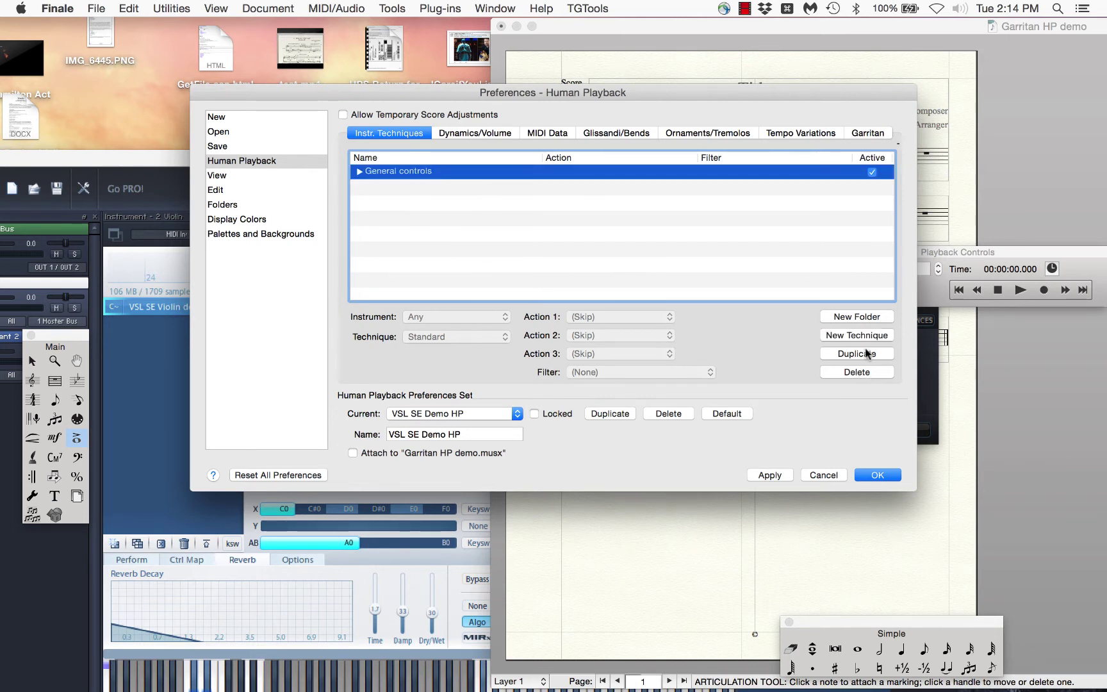
pyautogui.click(858, 370)
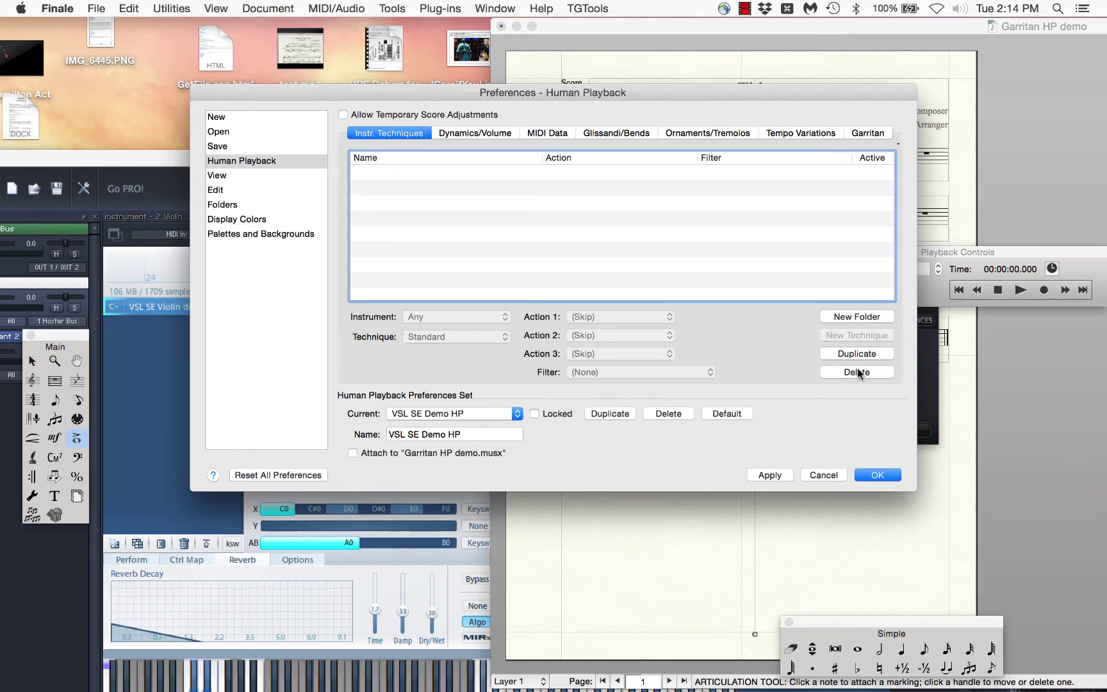
# Create a new technique folder and name it VSL SE Strings
pyautogui.click(867, 315)
pyautogui.doubleClick(369, 171)
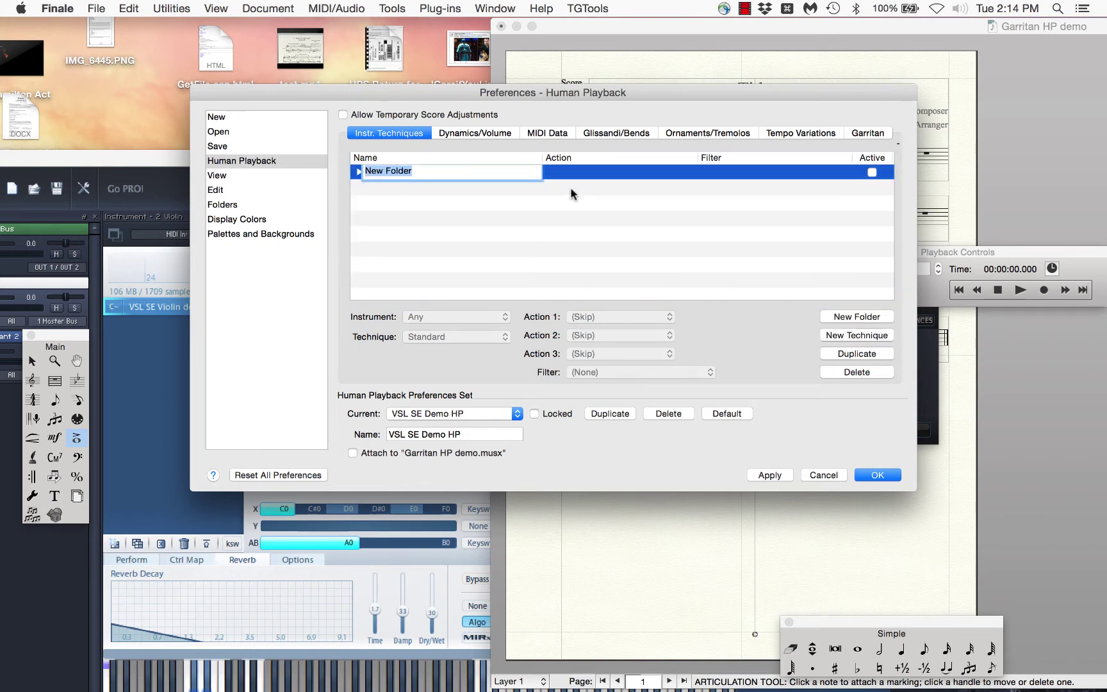
pyautogui.write('Ne')
pyautogui.press('BackSpace')
pyautogui.press('BackSpace')
pyautogui.write('VSL SE Striongs')
pyautogui.press('BackSpace')
pyautogui.press('BackSpace')
pyautogui.press('BackSpace')
pyautogui.press('BackSpace')
pyautogui.write('ngs')
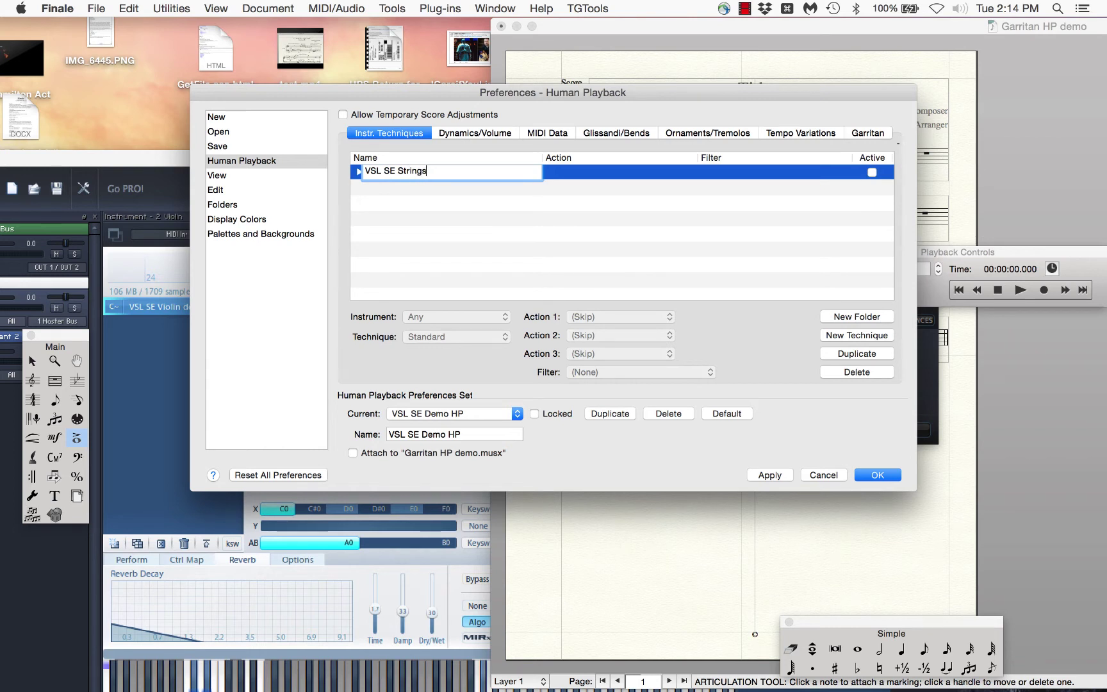
pyautogui.press('Return')
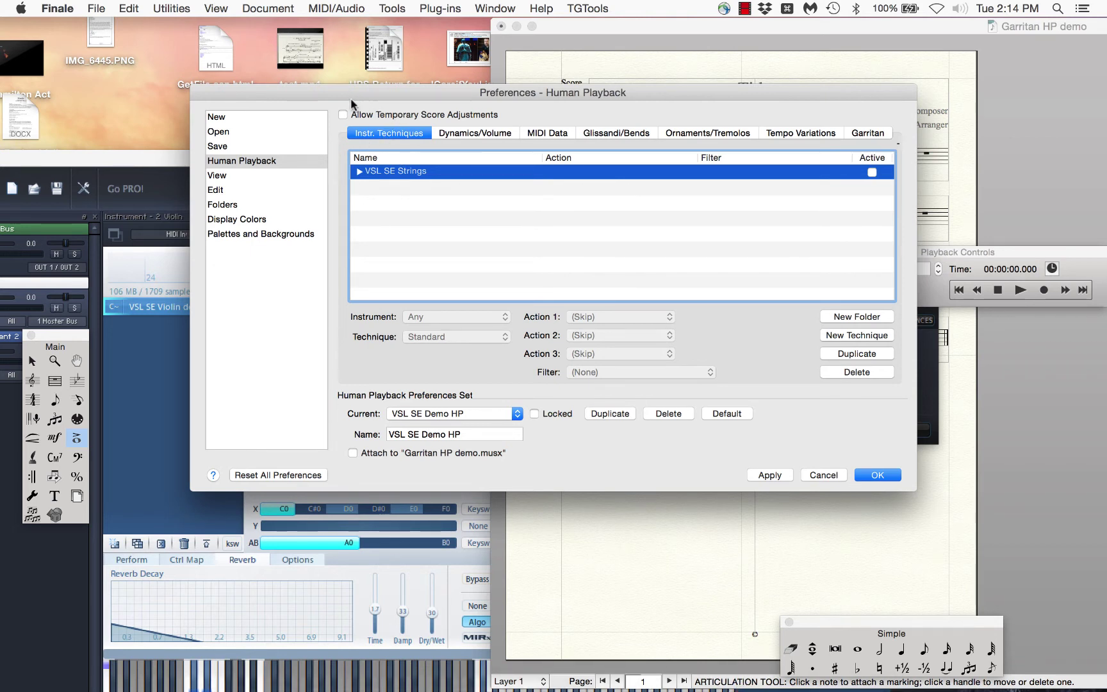
# Switch to Vienna Ensemble to examine the matrix's keyswitch assignments, and return to Finale's Human Playback preferences
pyautogui.moveTo(352, 96); pyautogui.dragTo(616, 149)
pyautogui.click(357, 336)
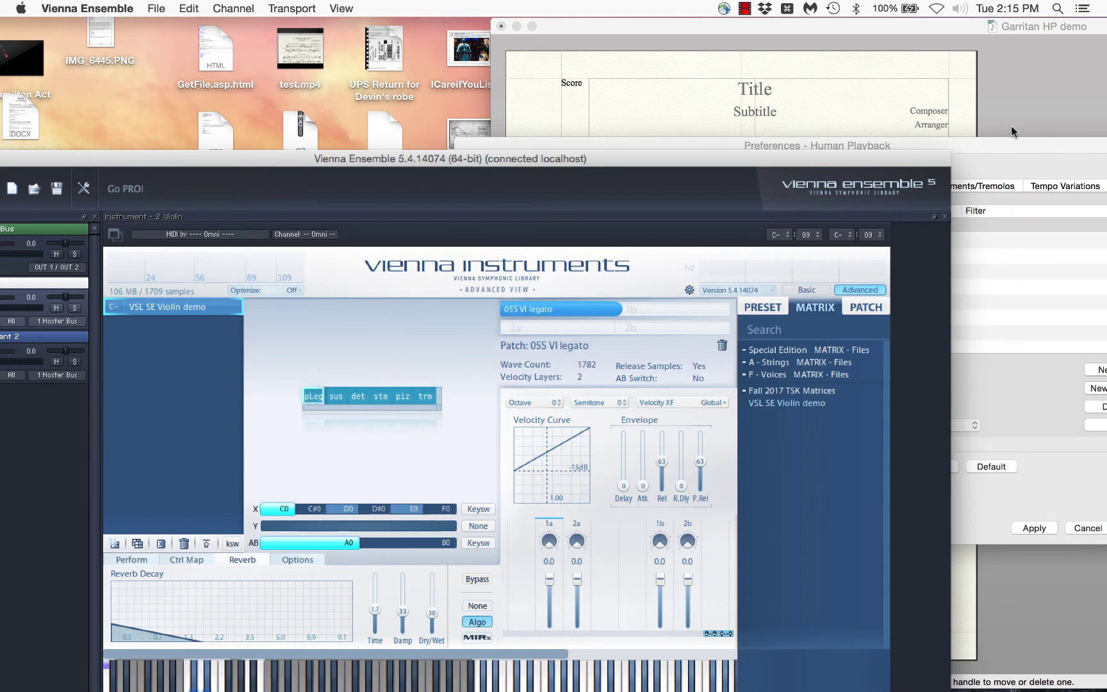
pyautogui.click(988, 146)
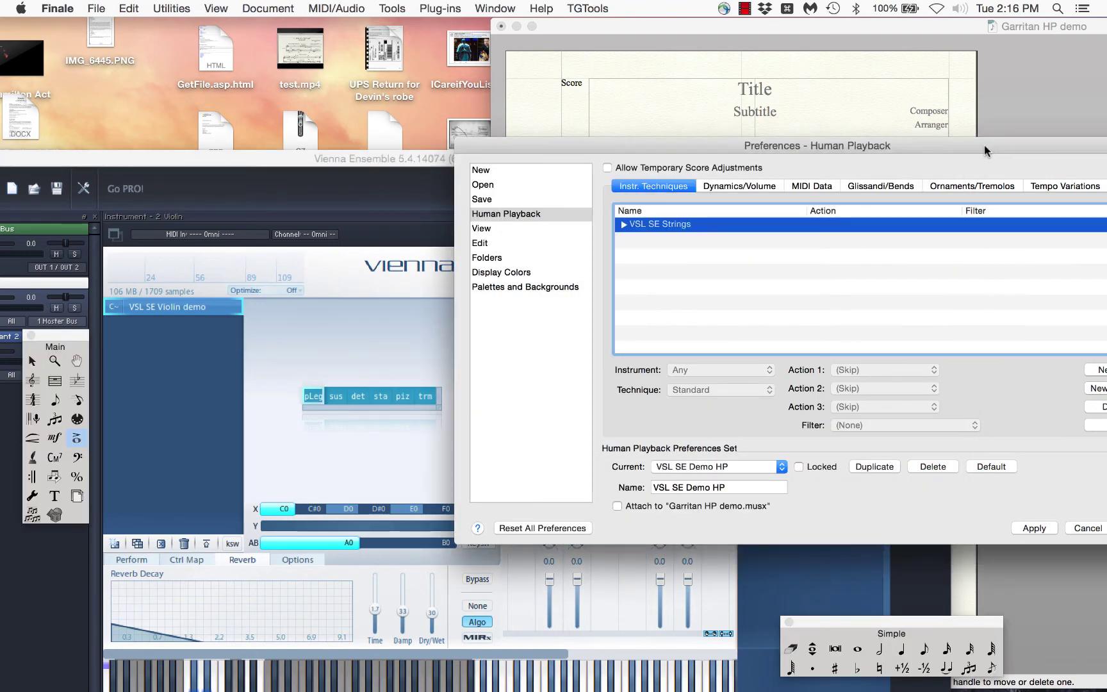
pyautogui.moveTo(678, 146); pyautogui.dragTo(510, 89)
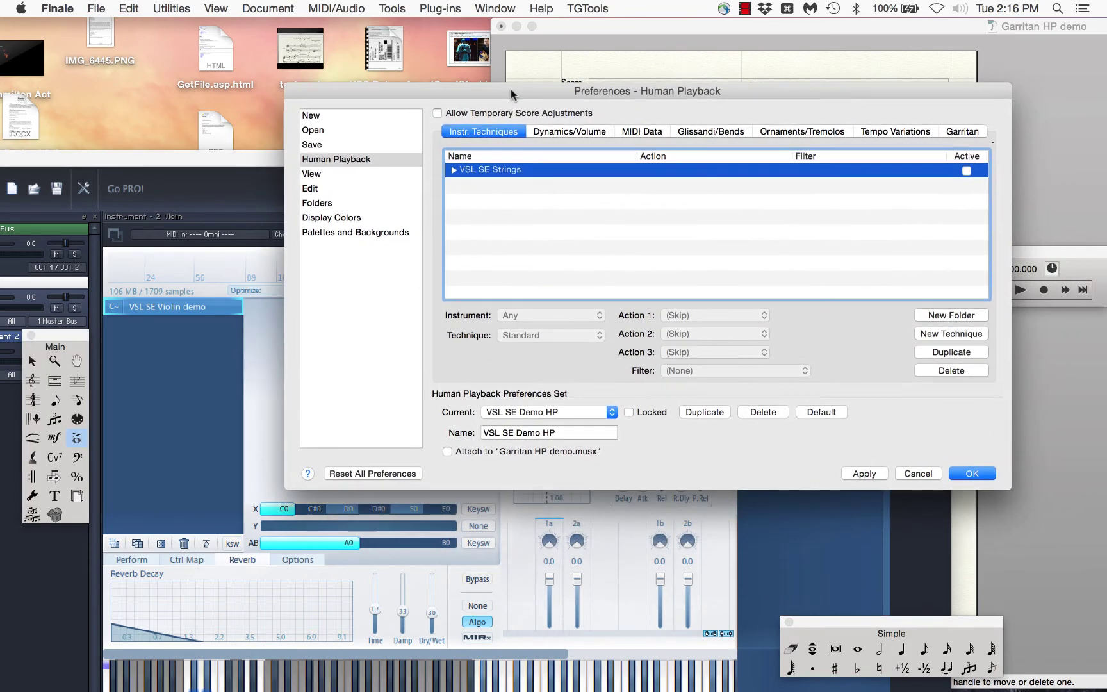
# Expand the VSL SE Strings folder and add a new technique to it
pyautogui.click(453, 170)
pyautogui.click(970, 334)
pyautogui.moveTo(398, 92); pyautogui.dragTo(340, 91)
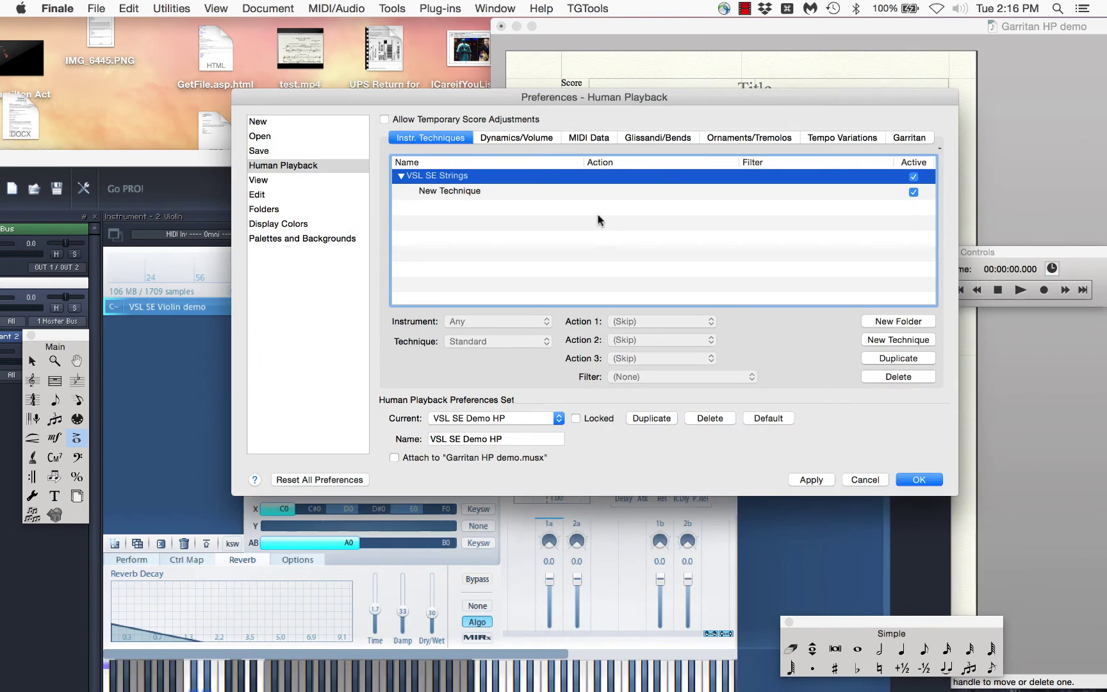
# Set the new technique's instrument to Strings and its technique type to Legato (Slurs)
pyautogui.click(476, 192)
pyautogui.moveTo(349, 103); pyautogui.dragTo(587, 91)
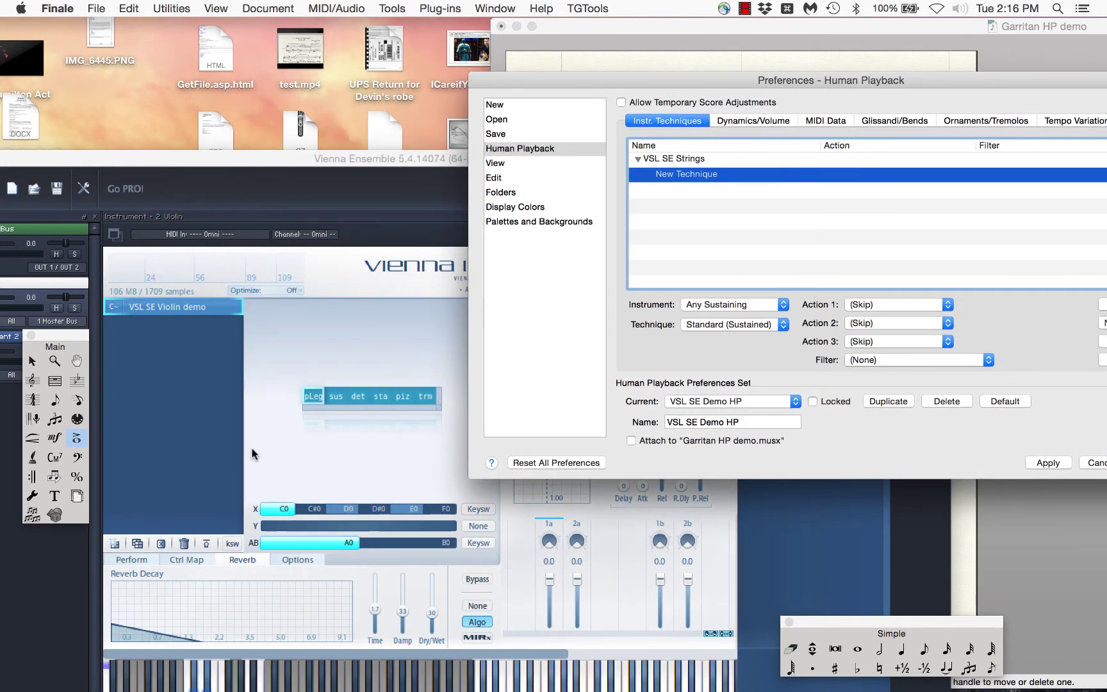
pyautogui.moveTo(644, 87); pyautogui.dragTo(272, 90)
pyautogui.click(385, 307)
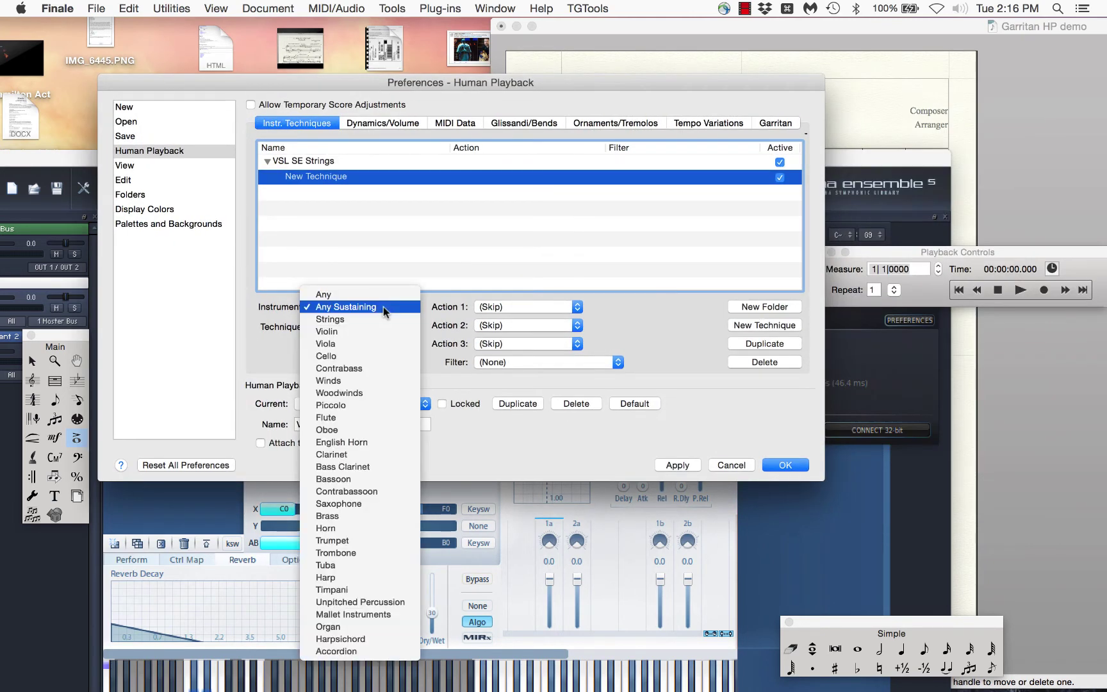
pyautogui.click(373, 320)
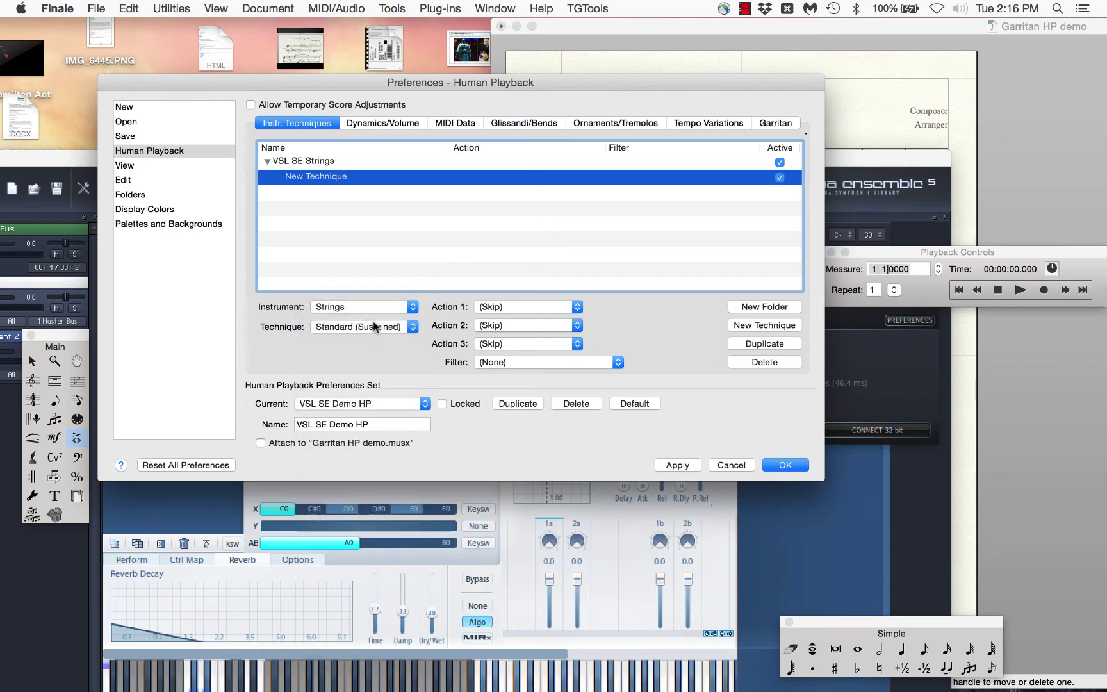
pyautogui.click(369, 326)
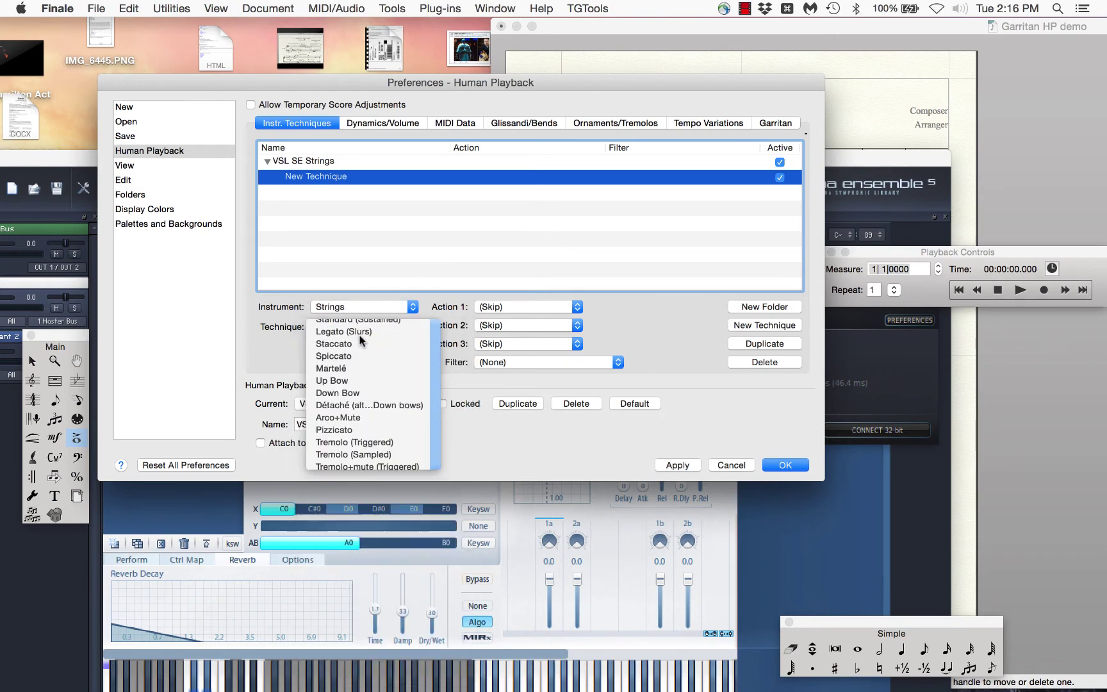
pyautogui.click(362, 339)
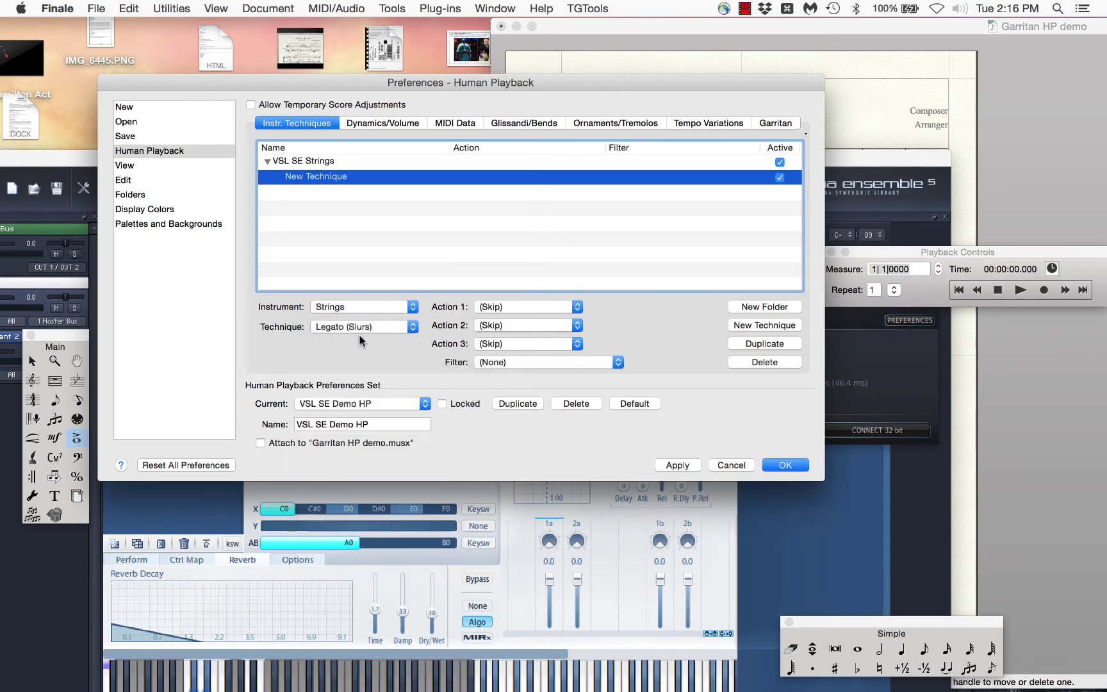
# Assign Key Switch 12 as the legato technique's first action and name the technique Strings: Legato
pyautogui.click(504, 307)
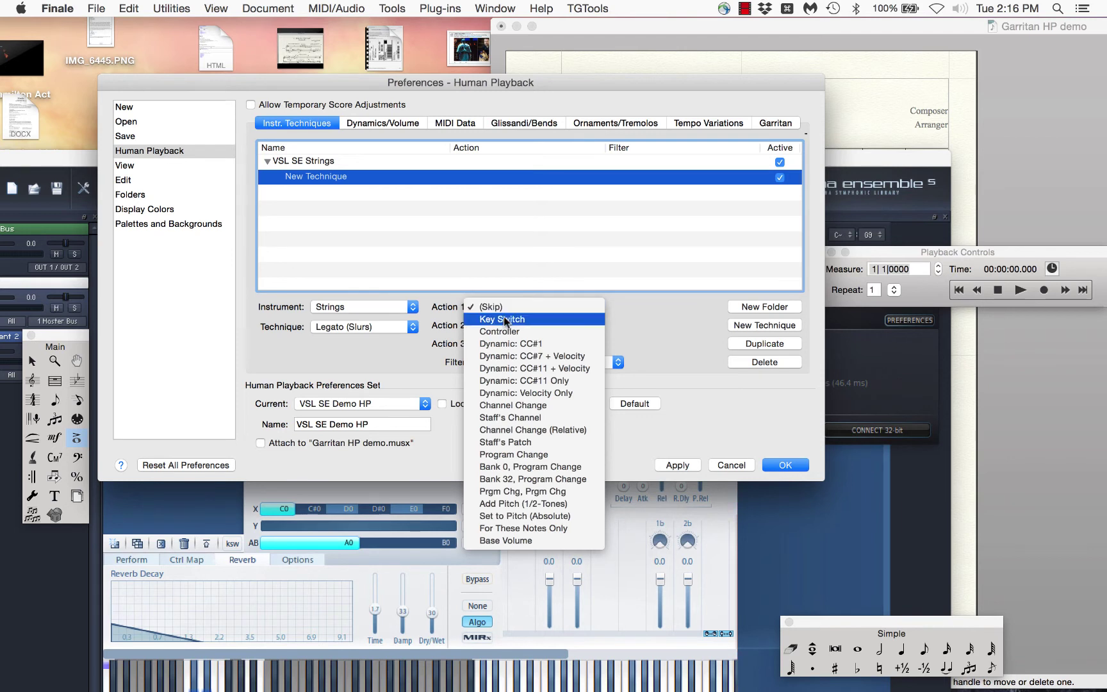
pyautogui.click(504, 317)
pyautogui.click(601, 301)
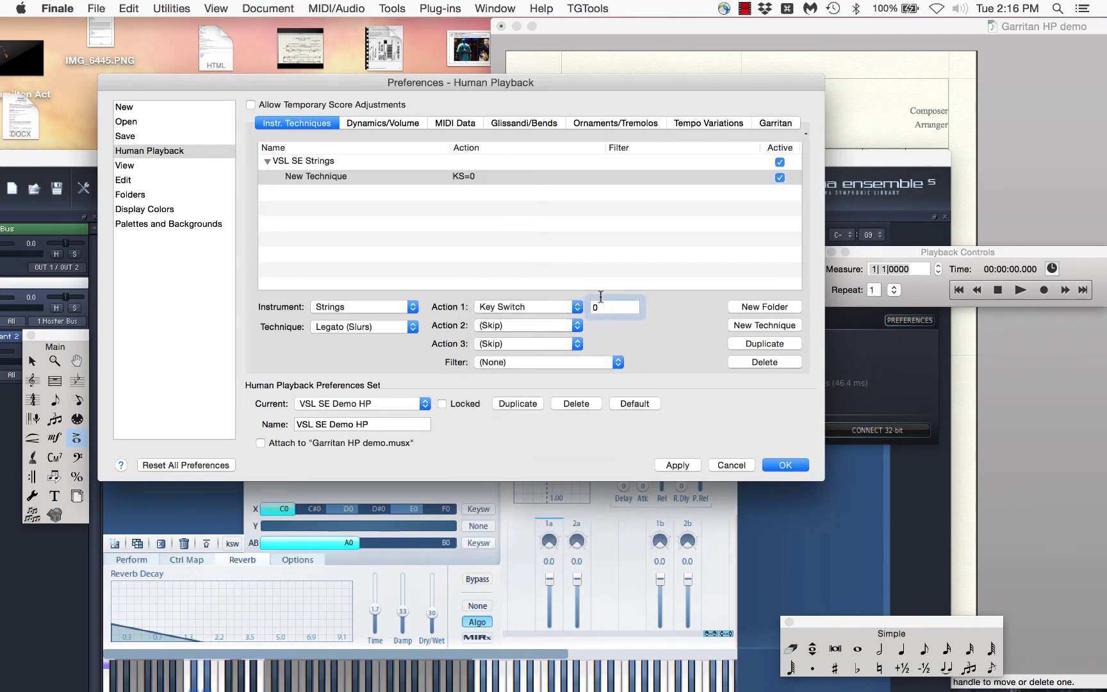
pyautogui.write('12')
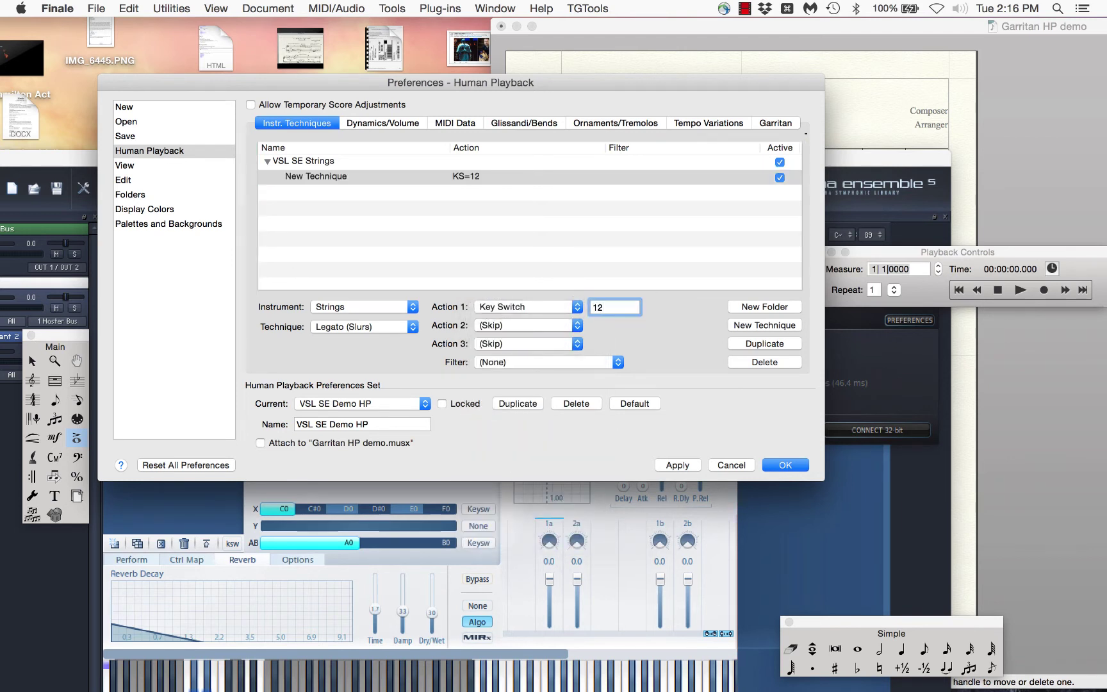
pyautogui.doubleClick(309, 177)
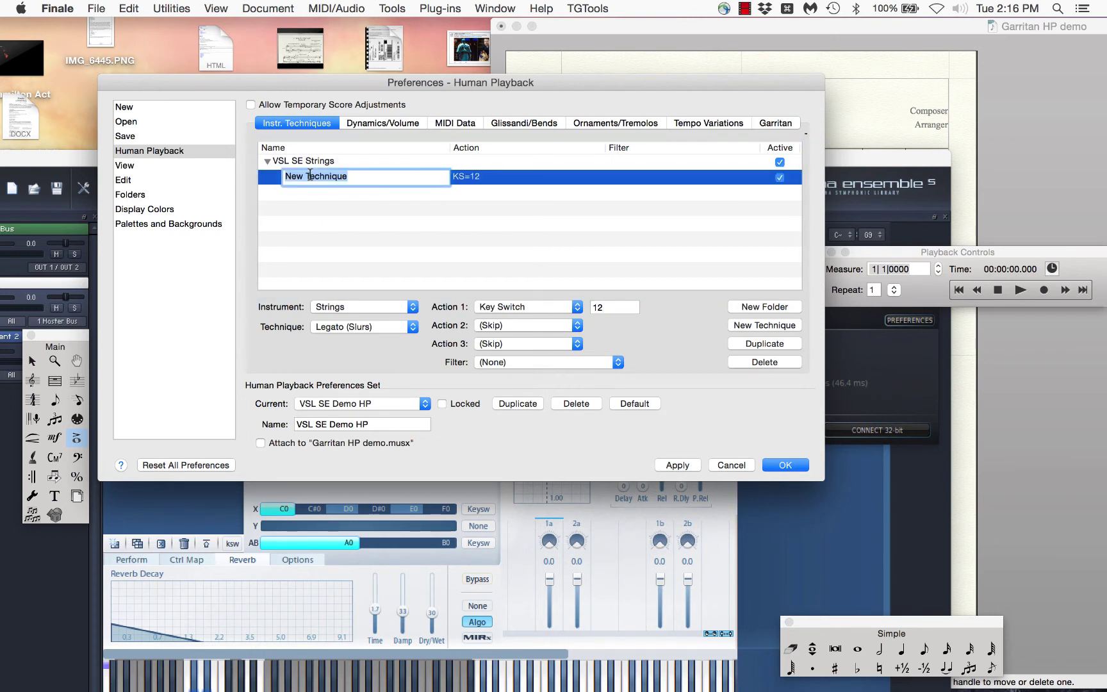
pyautogui.write('Strings: Legato')
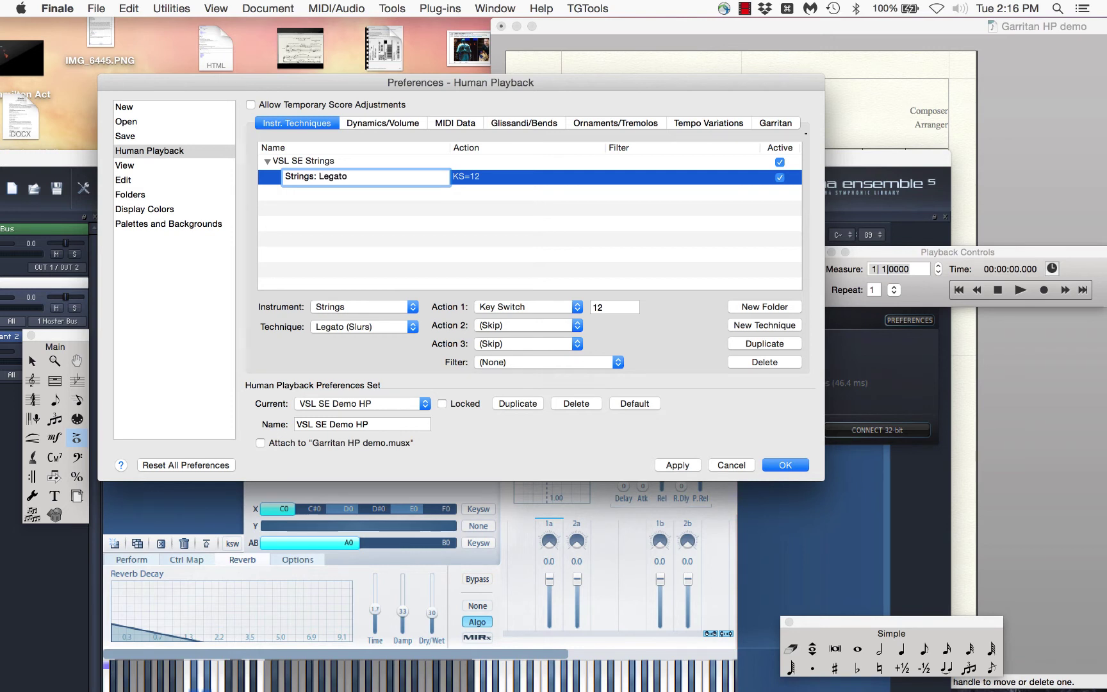
# Confirm the legato technique's name, and add another technique with instrument Strings and type Standard (Sustained)
pyautogui.press('Return')
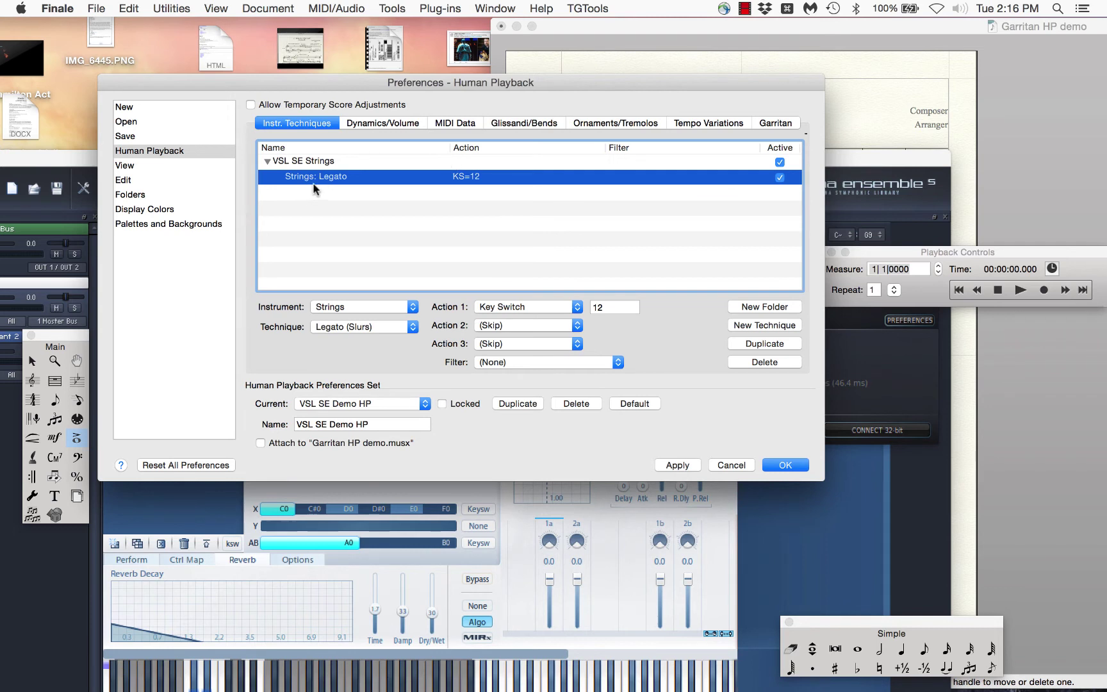
pyautogui.click(774, 326)
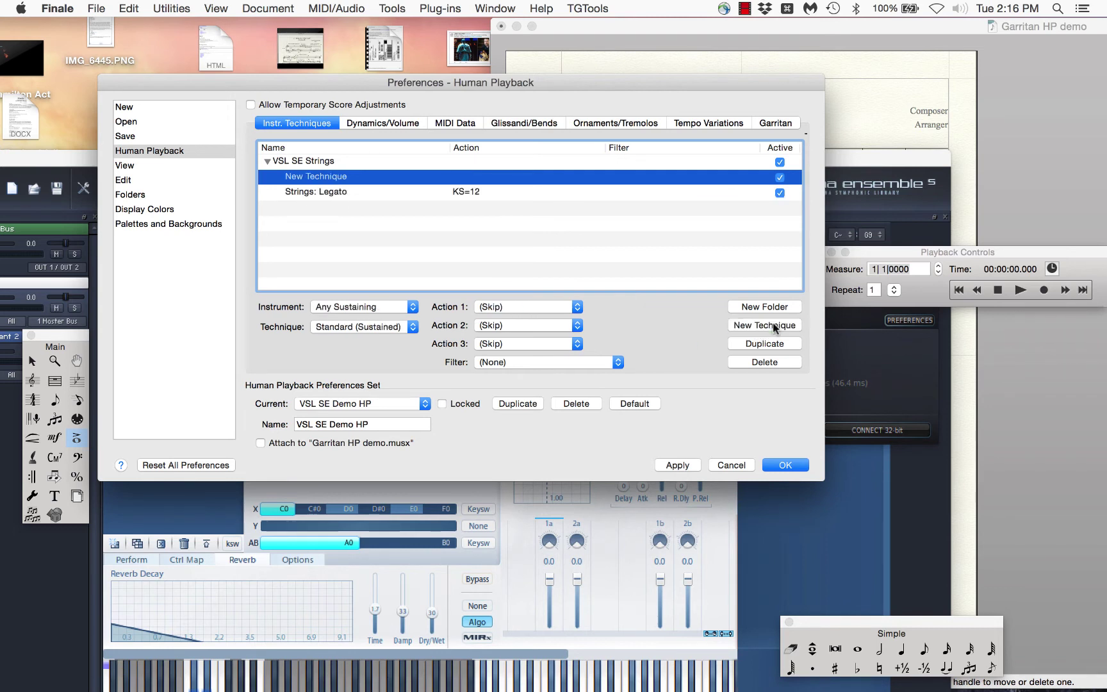
pyautogui.click(334, 306)
pyautogui.click(338, 319)
pyautogui.moveTo(213, 78); pyautogui.dragTo(271, 114)
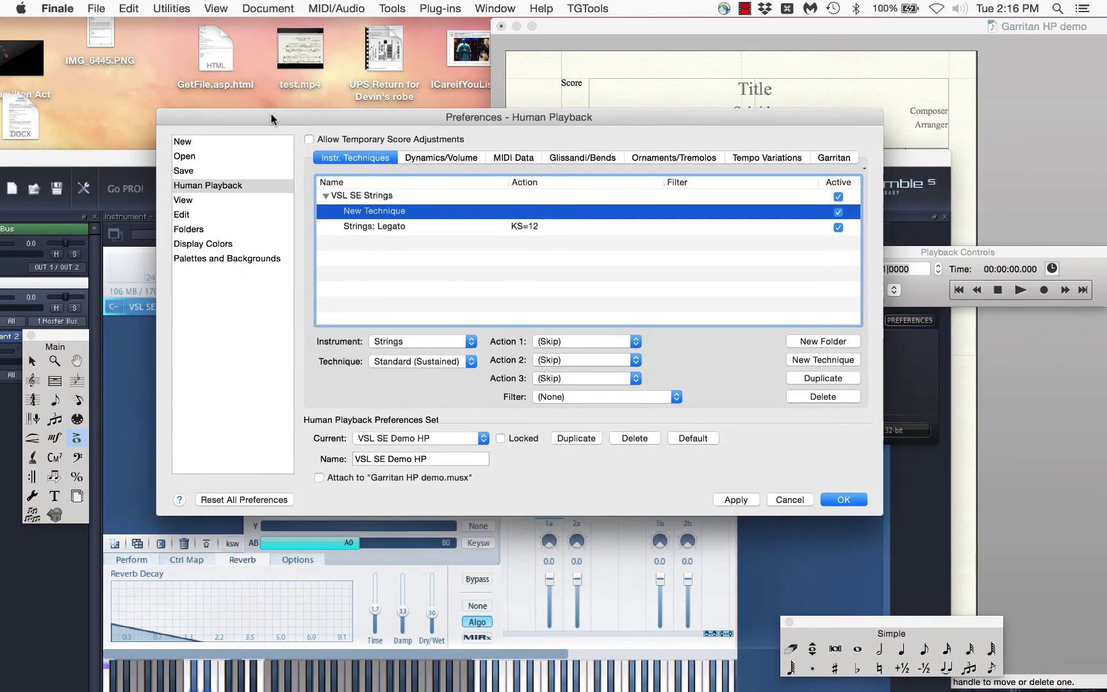
pyautogui.click(406, 363)
pyautogui.click(408, 362)
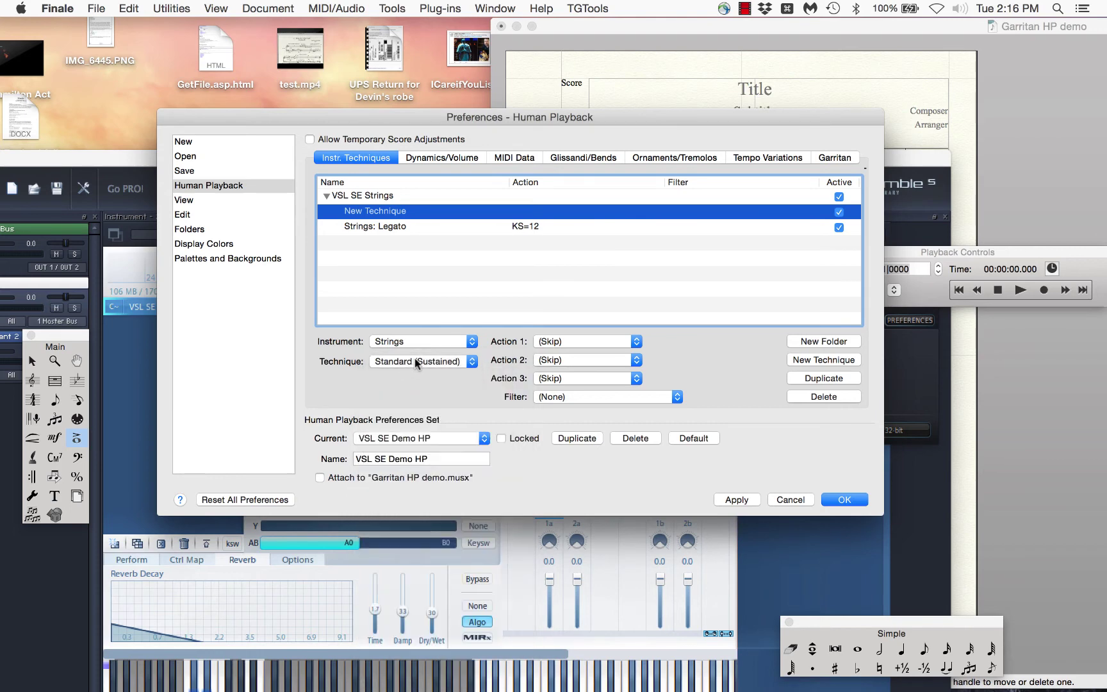
# Assign Key Switch 13 as the sustained technique's first action and name the technique Strings: Sustain
pyautogui.click(562, 343)
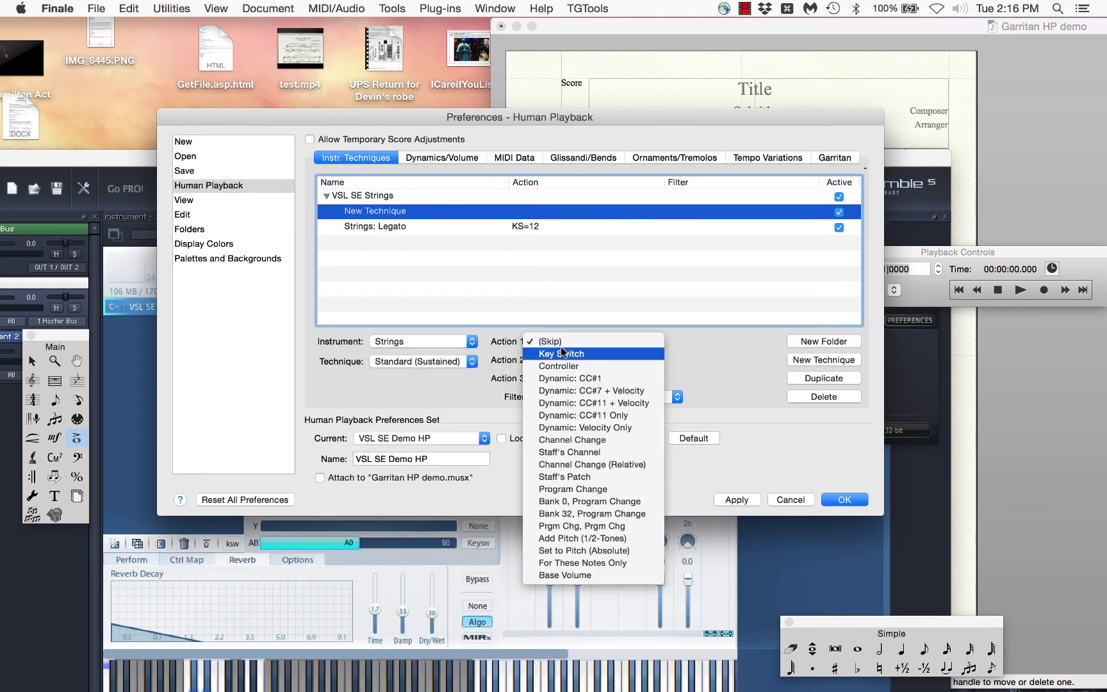
pyautogui.click(562, 354)
pyautogui.moveTo(362, 116); pyautogui.dragTo(318, 8)
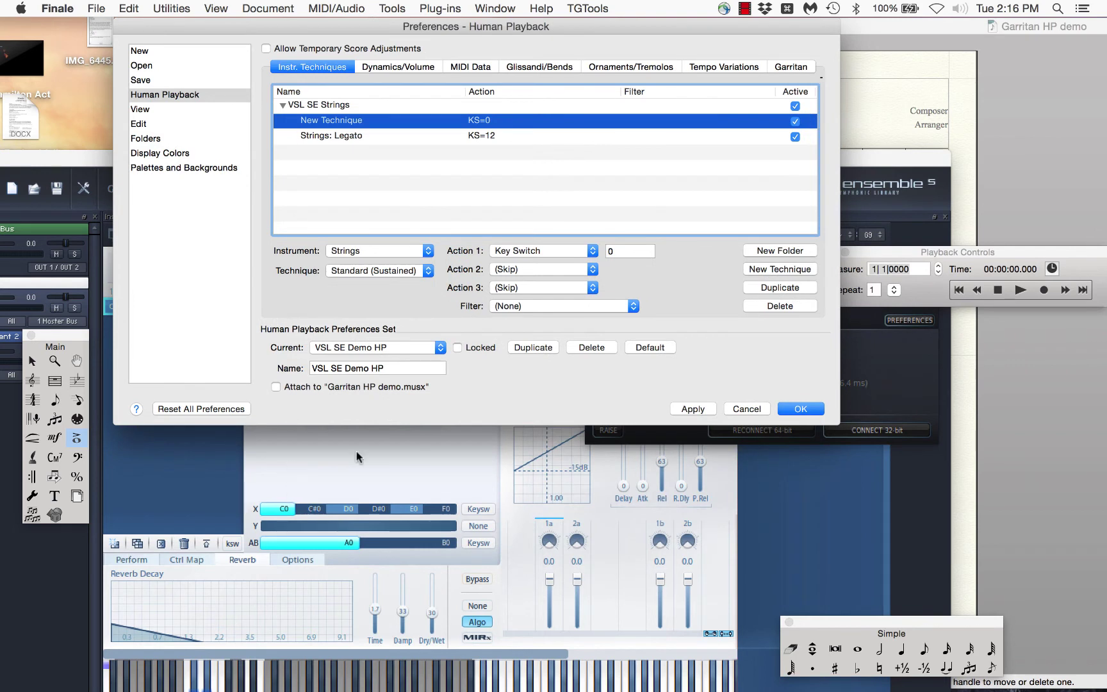
pyautogui.doubleClick(631, 251)
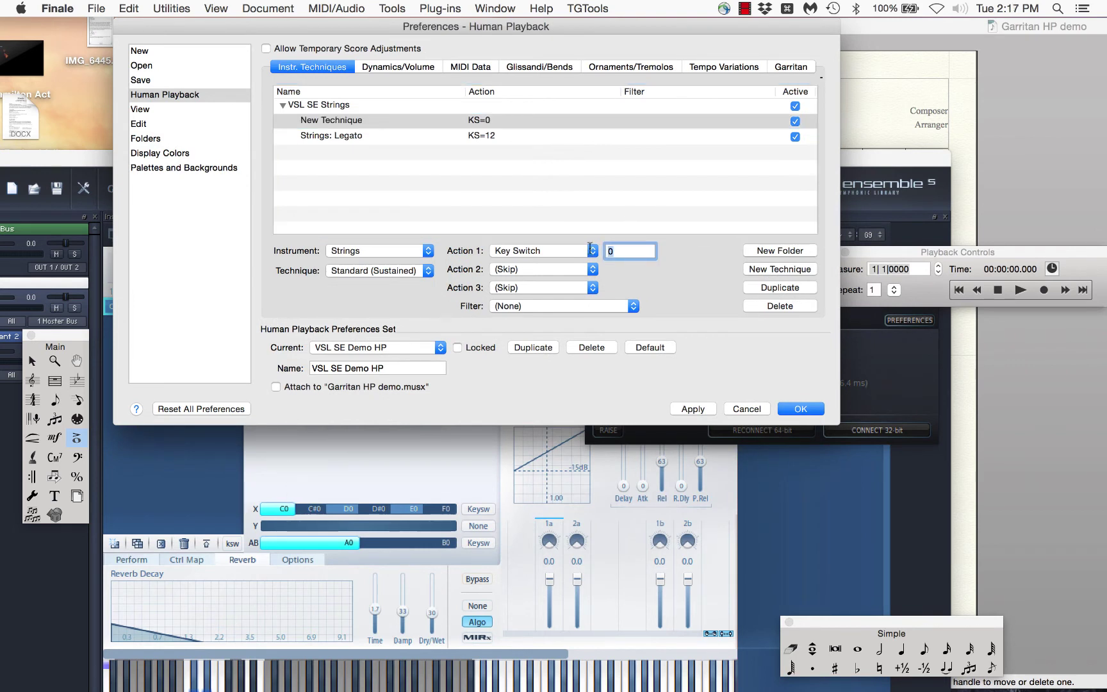
pyautogui.write('13')
pyautogui.doubleClick(332, 125)
pyautogui.write('Strings')
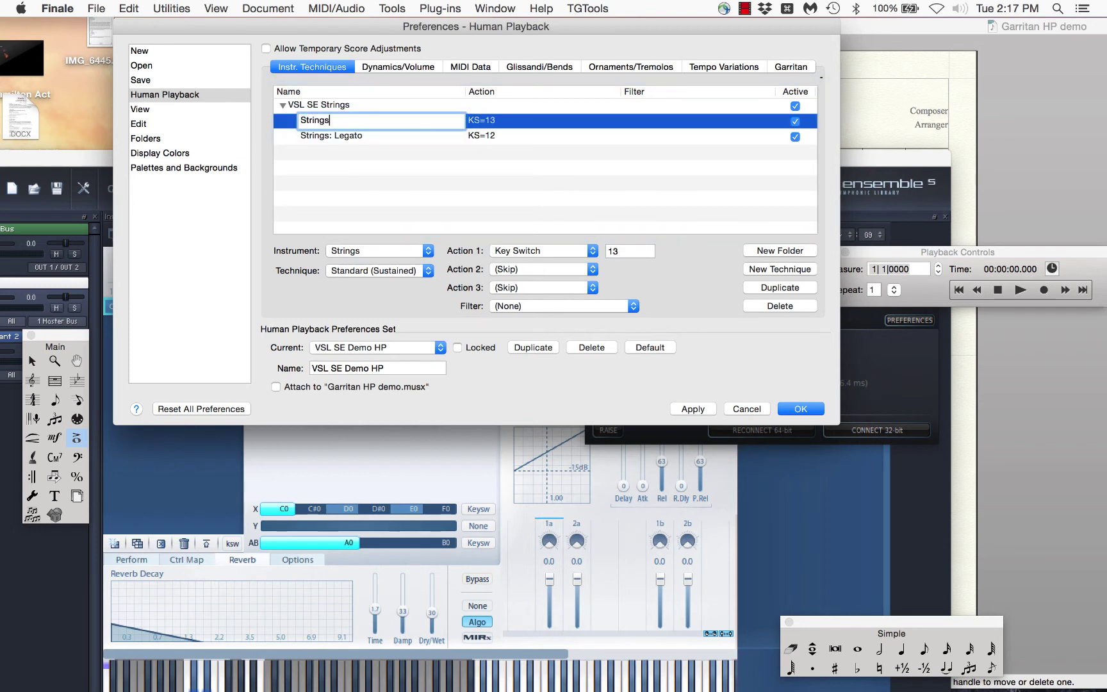
pyautogui.write(': Sustain')
pyautogui.press('Return')
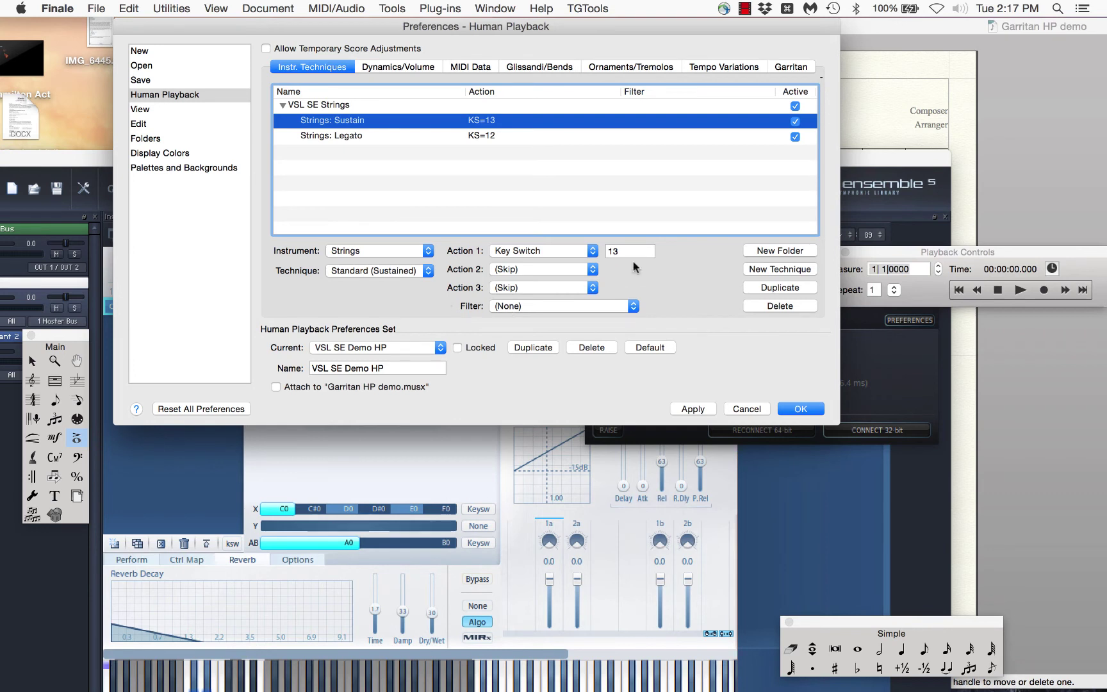
# Add another technique to the VSL SE Strings folder with instrument Strings and type Détaché (alternate Up/Down bows)
pyautogui.click(763, 269)
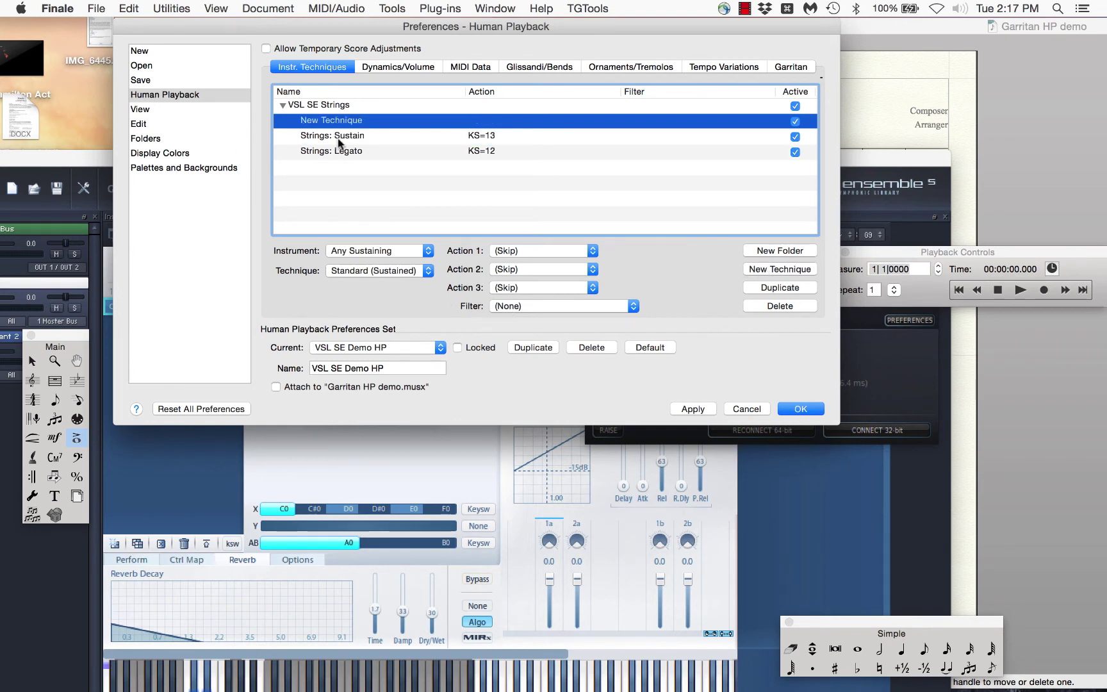
pyautogui.click(364, 251)
pyautogui.click(358, 262)
pyautogui.moveTo(274, 21); pyautogui.dragTo(312, 91)
pyautogui.click(413, 344)
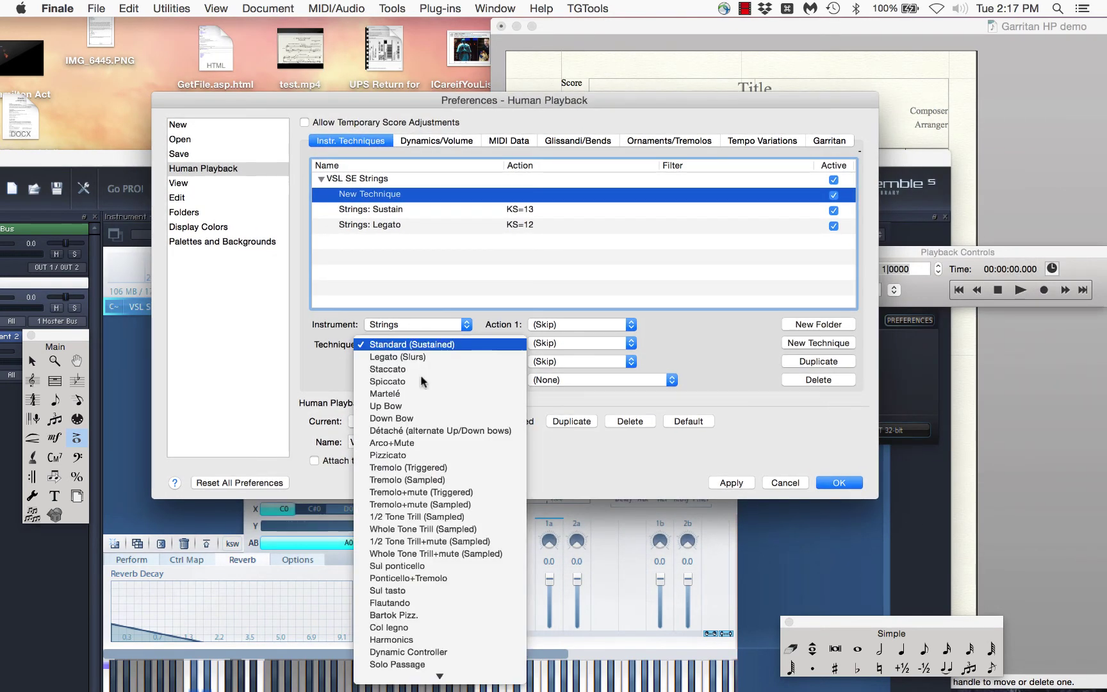
pyautogui.click(451, 428)
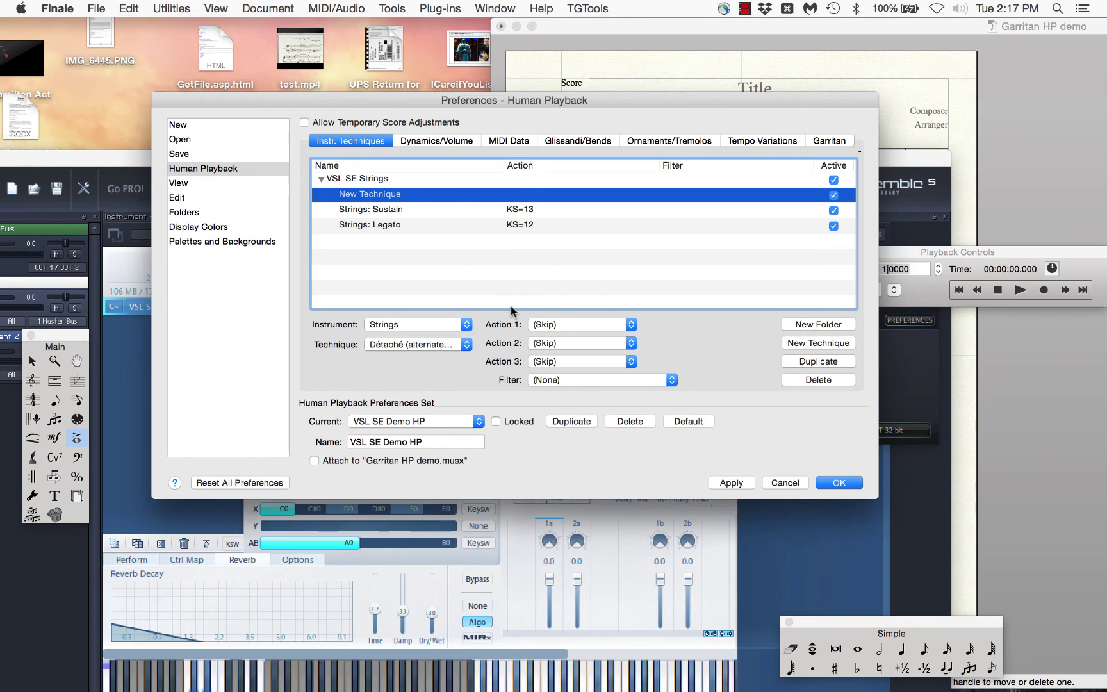
# Assign Key Switch 14 as the détaché technique's first action and name the technique Strings: Detache
pyautogui.click(557, 327)
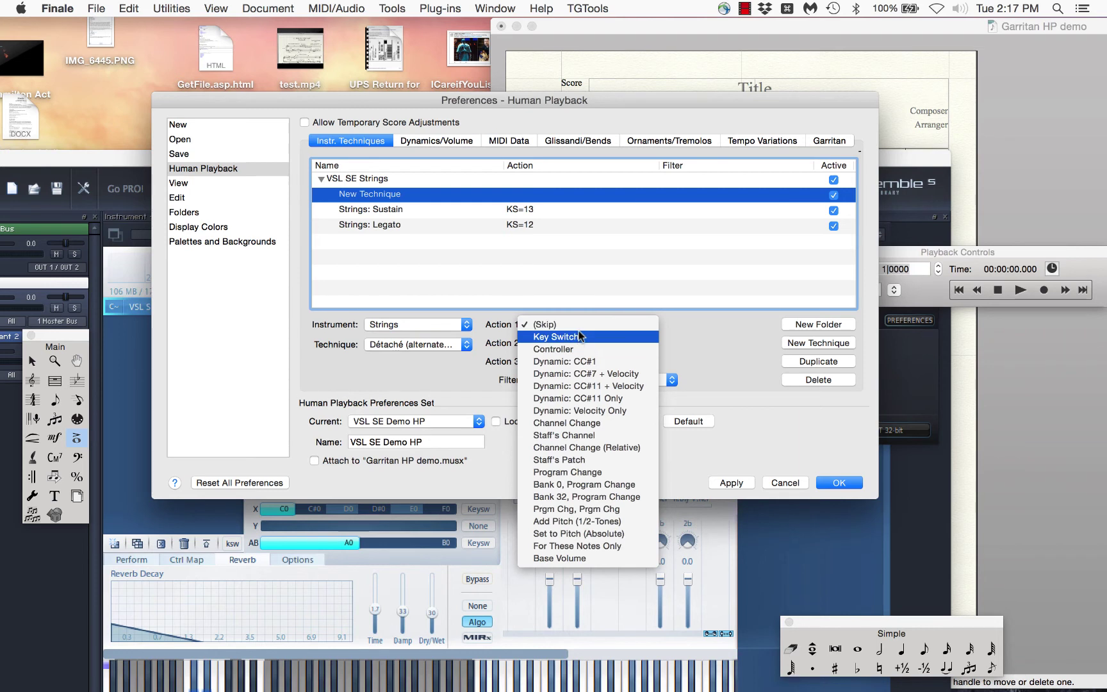
pyautogui.click(578, 331)
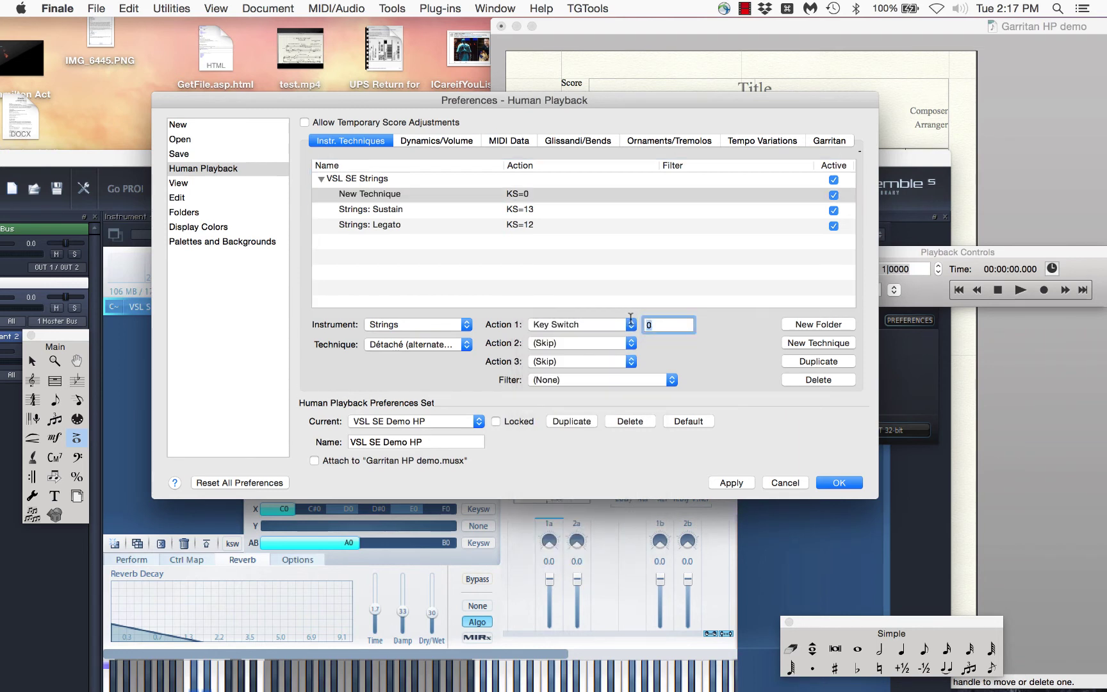
pyautogui.write('14')
pyautogui.doubleClick(371, 195)
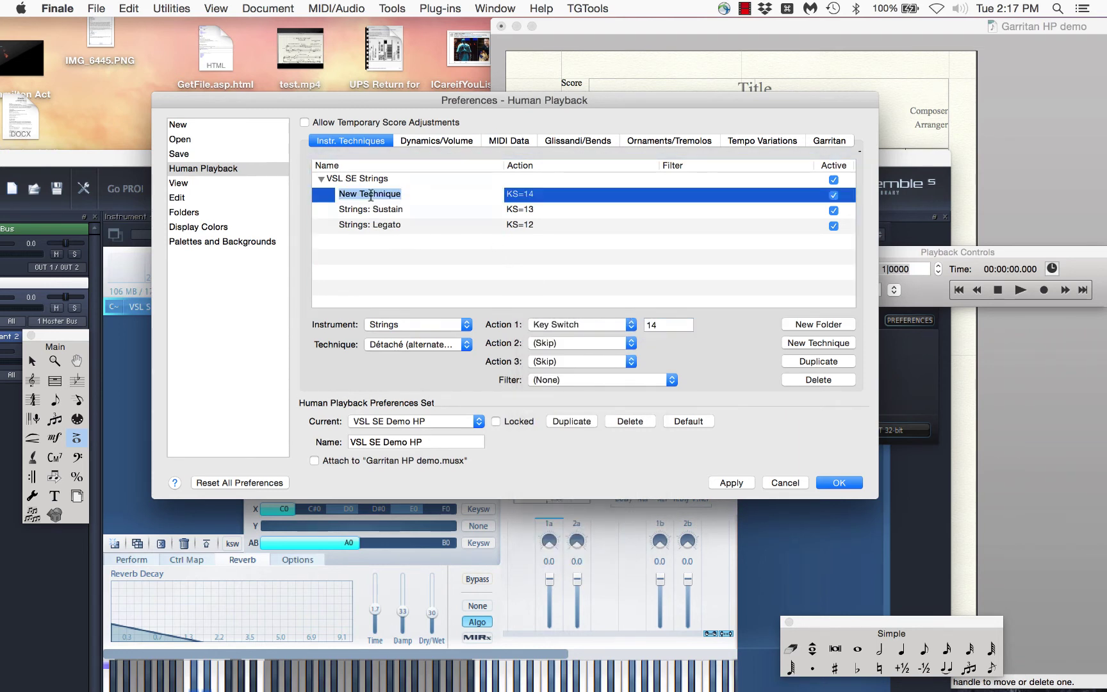
pyautogui.write('Strings: Det')
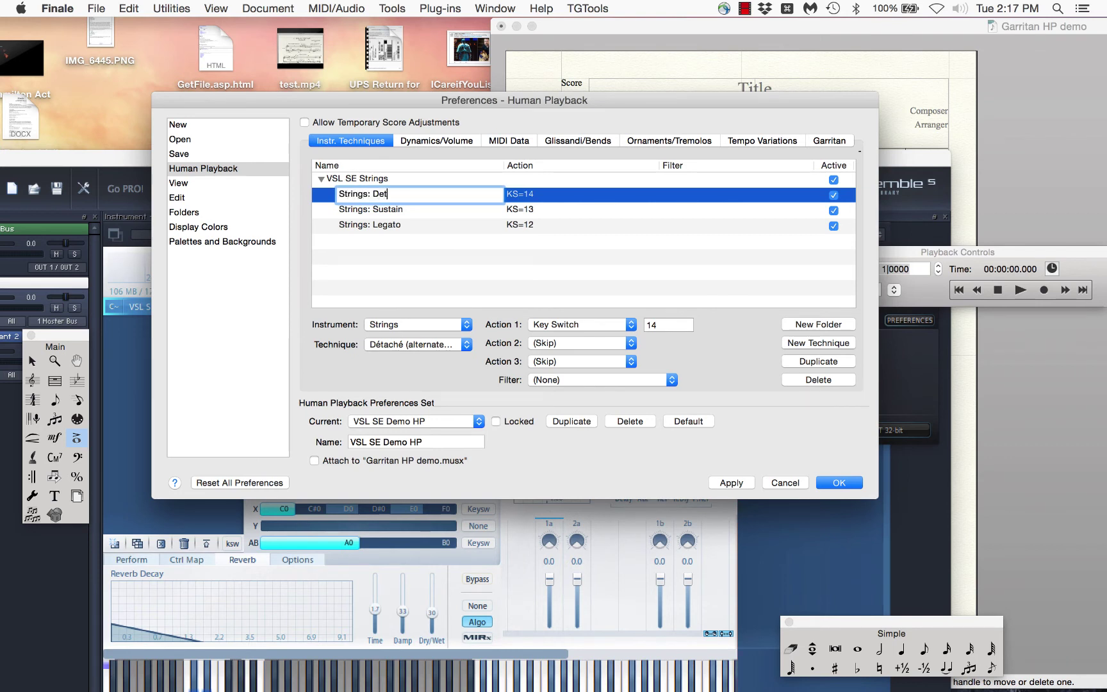
pyautogui.write('ache')
pyautogui.press('Return')
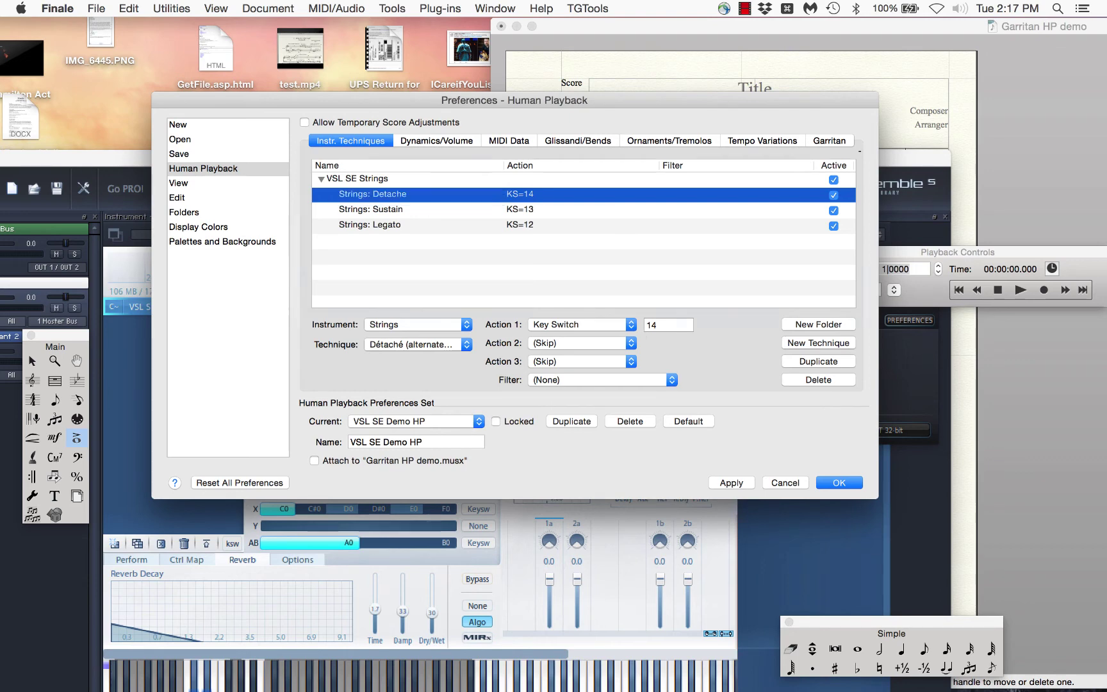
# Add another technique to the VSL SE Strings folder and name it Strings: Staccato
pyautogui.click(830, 343)
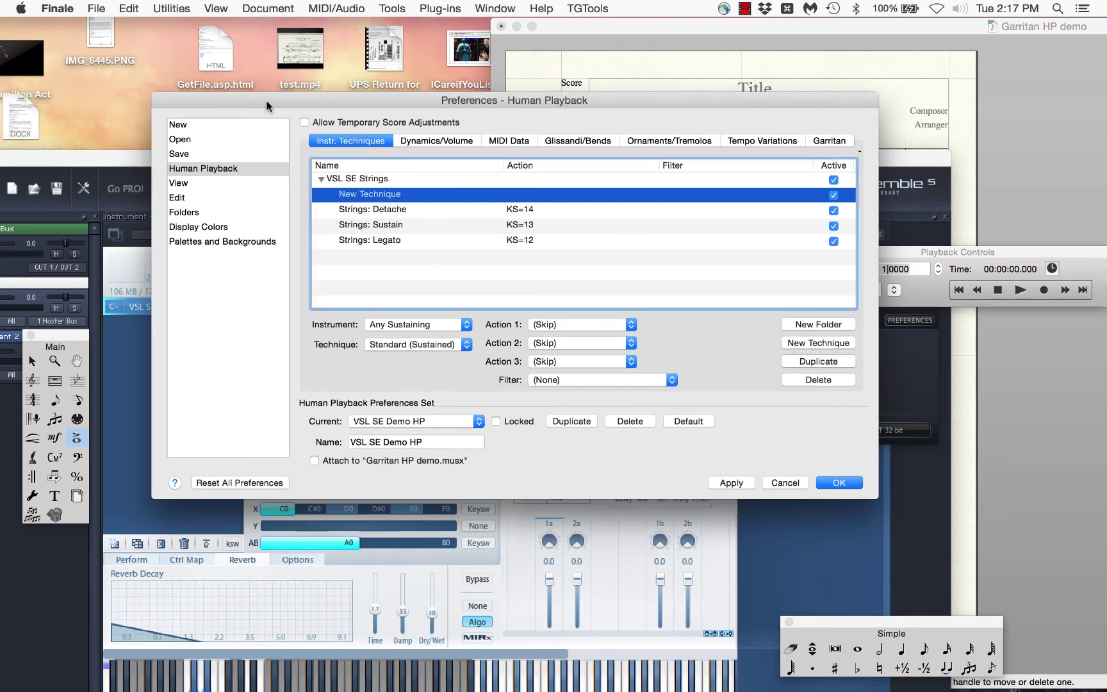
pyautogui.moveTo(232, 103)
pyautogui.mouseDown()
pyautogui.moveTo(611, 107)
pyautogui.moveTo(401, 116)
pyautogui.moveTo(235, 101)
pyautogui.moveTo(233, 87)
pyautogui.mouseUp()
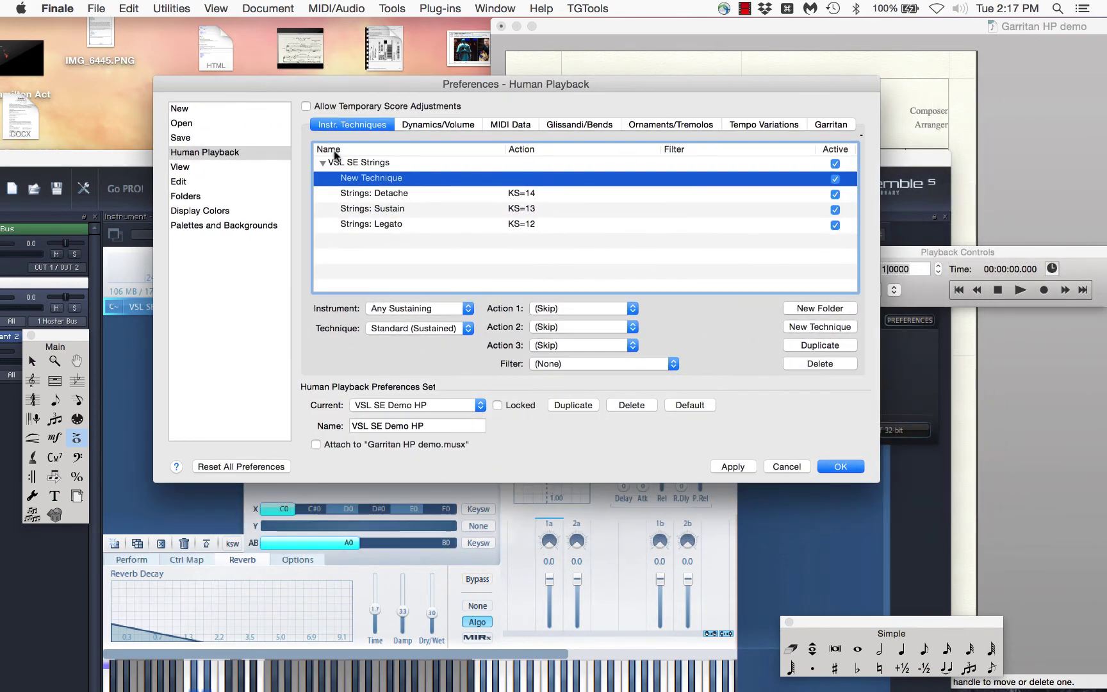
pyautogui.doubleClick(367, 181)
pyautogui.write('Strings:')
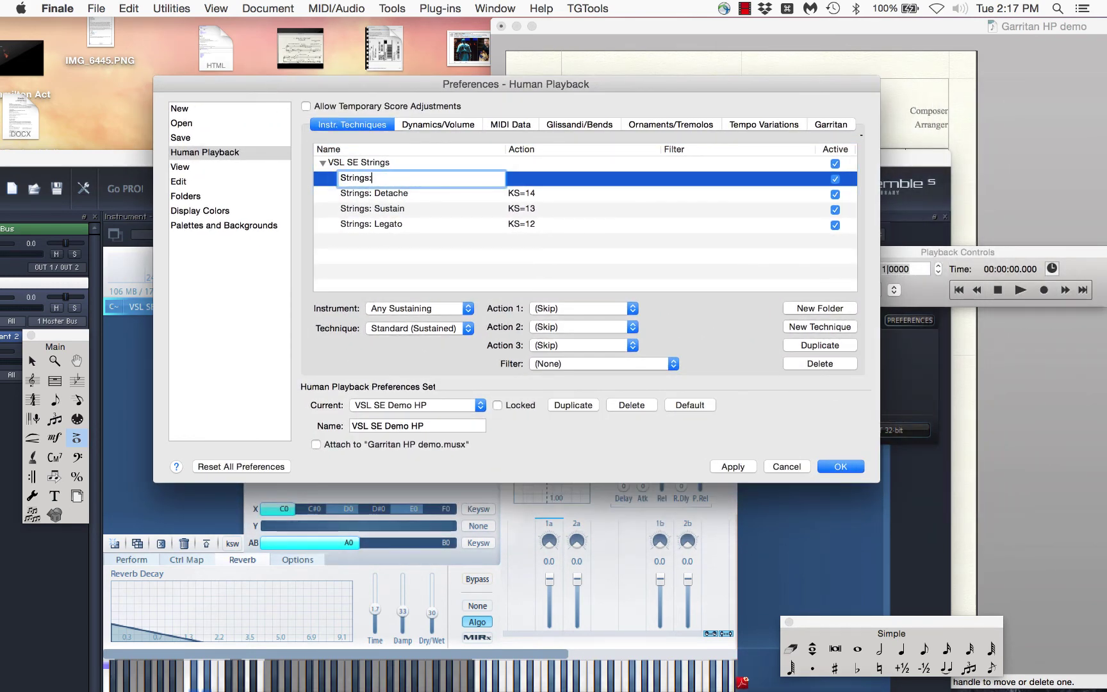
pyautogui.write(' Staccato')
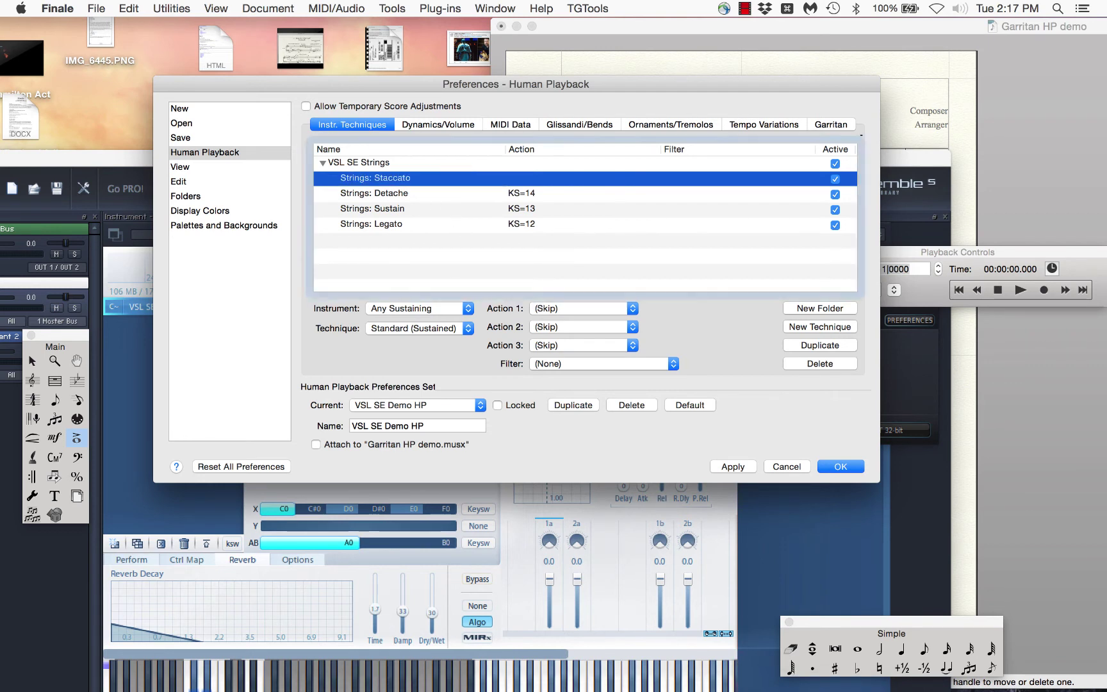
pyautogui.press('Return')
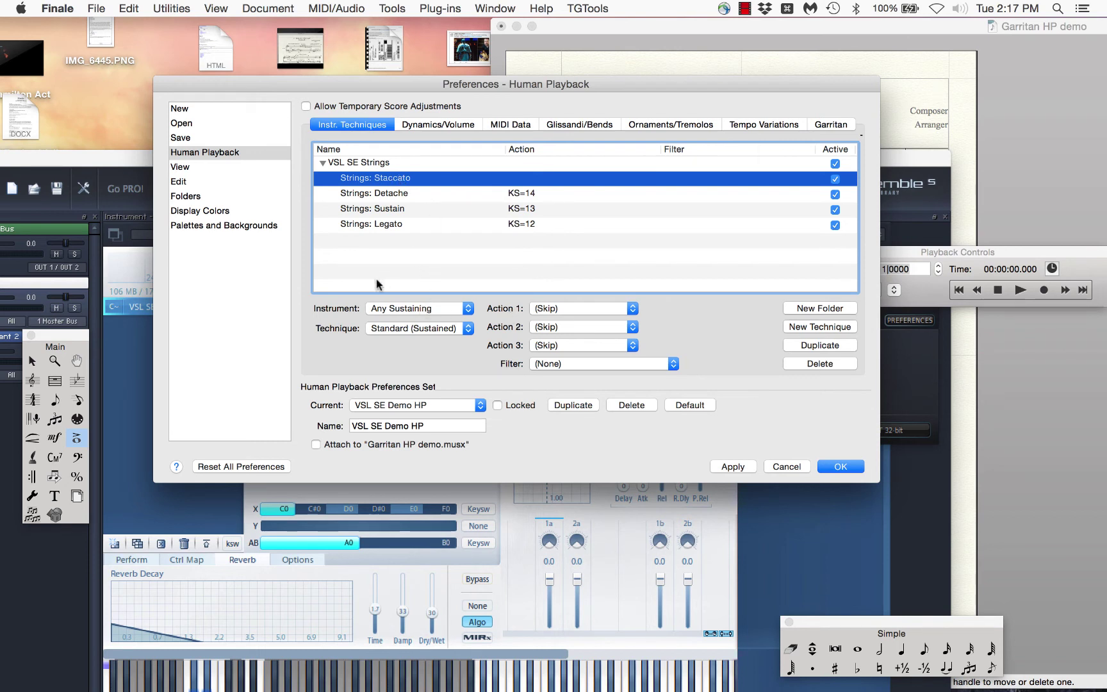
# Set the Strings: Staccato entry's instrument to Strings and its technique type to Staccato
pyautogui.click(383, 313)
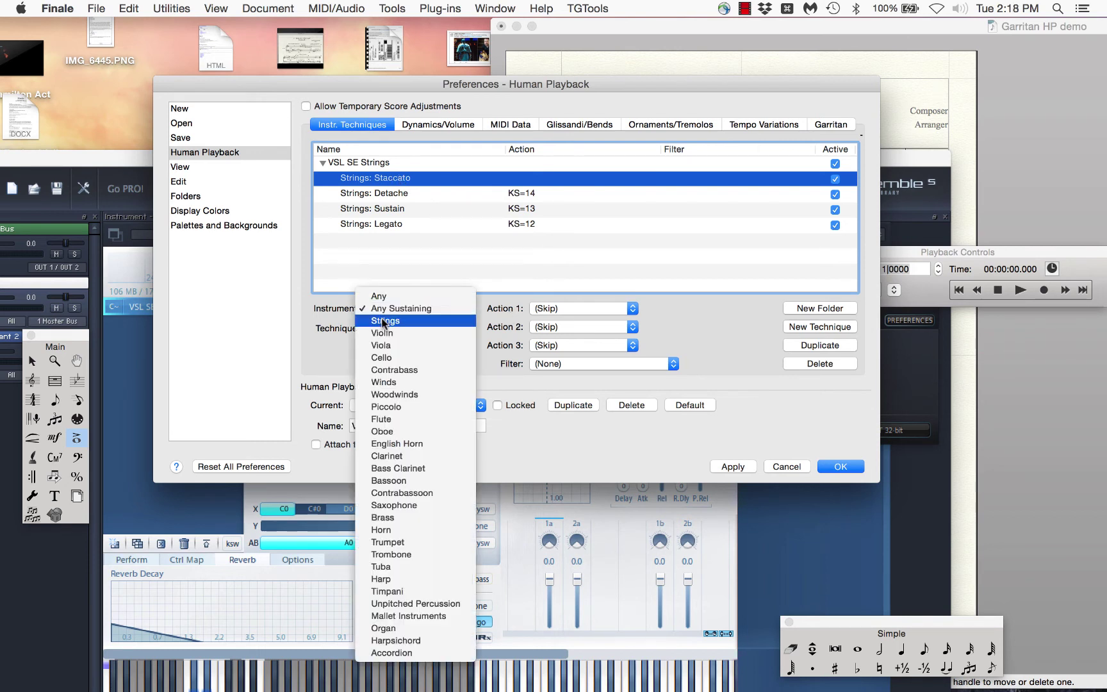
pyautogui.click(386, 321)
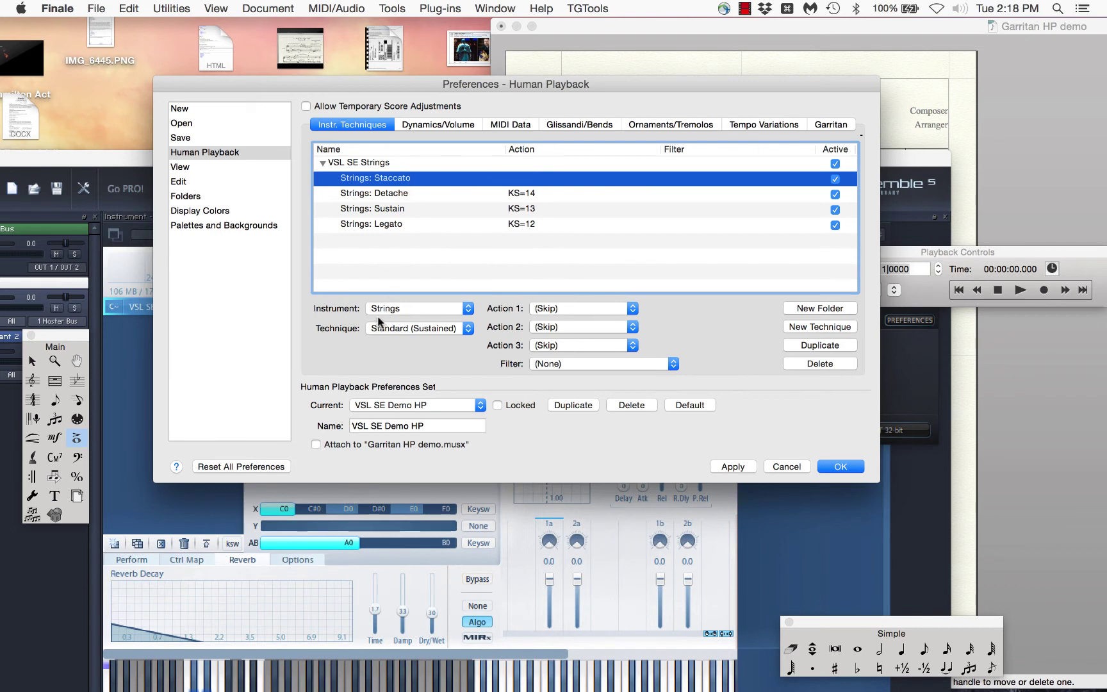
pyautogui.click(413, 330)
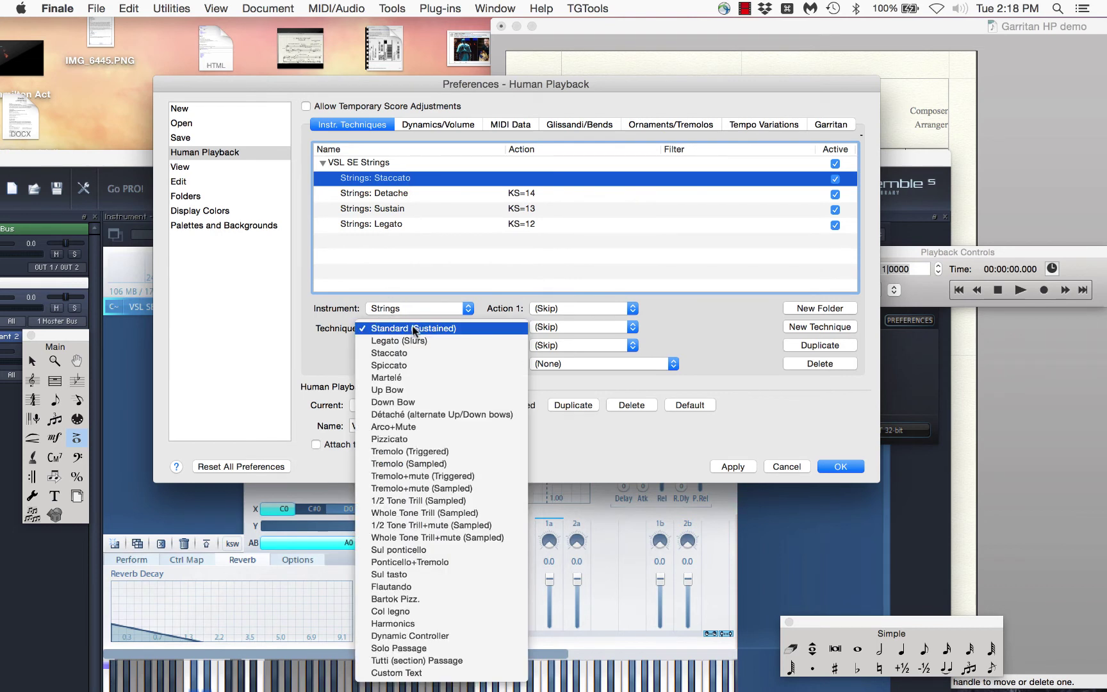
pyautogui.click(416, 355)
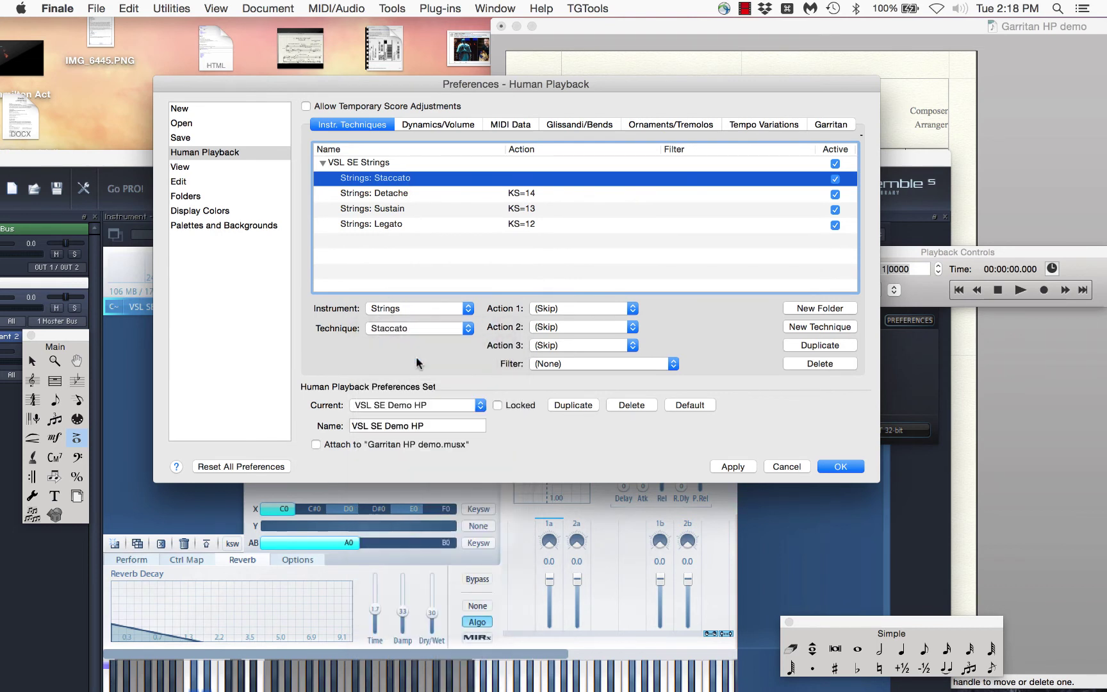
# Assign Key Switch 15 as the first action of the Strings: Staccato technique
pyautogui.click(575, 309)
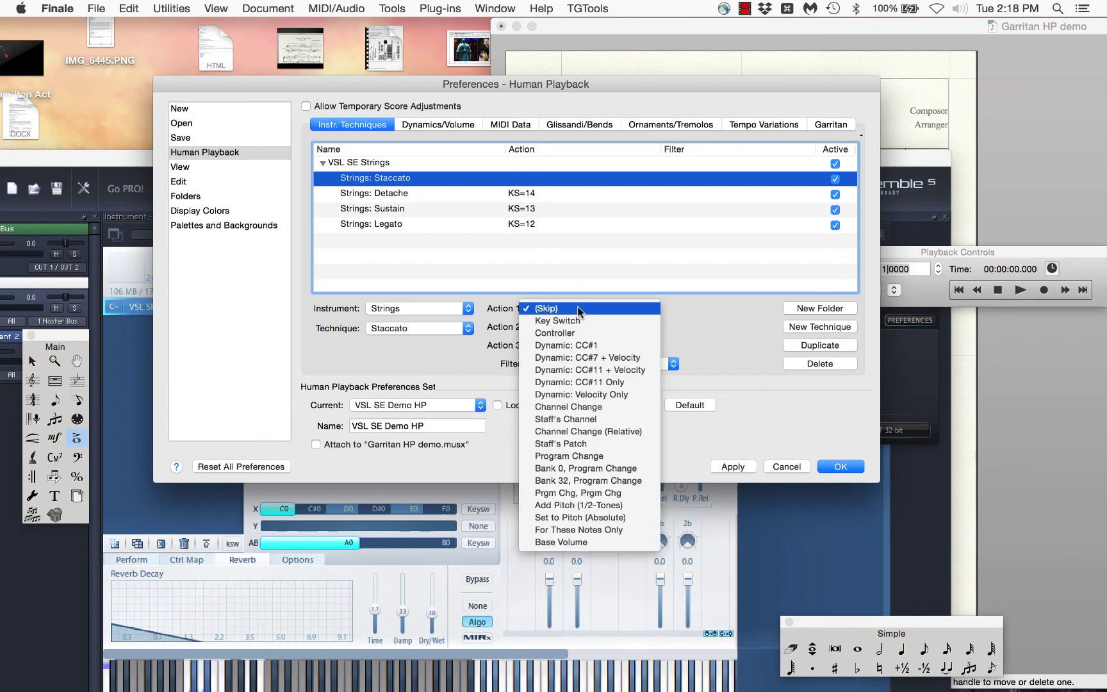
pyautogui.click(577, 320)
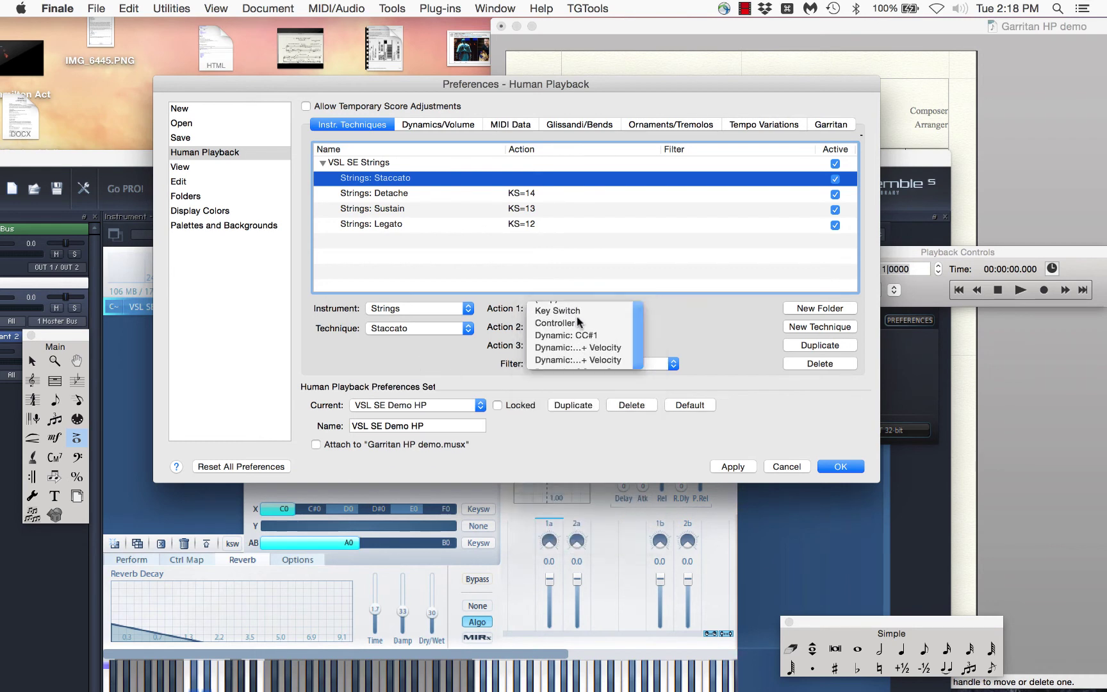
pyautogui.click(672, 309)
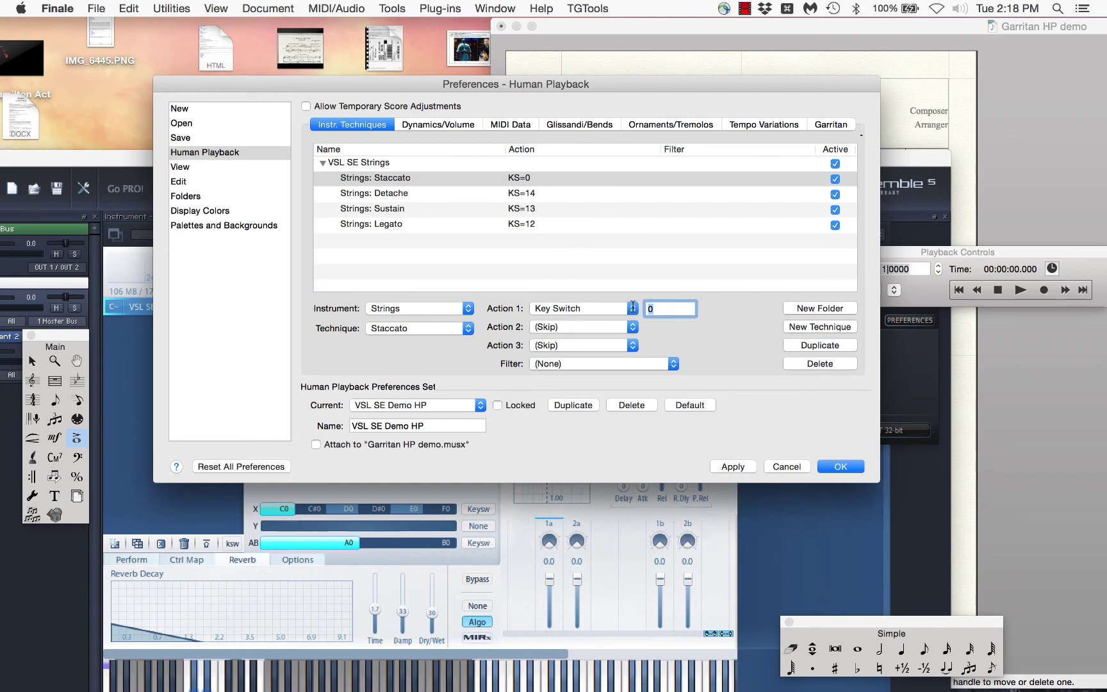
pyautogui.write('K')
# Check the articulation order in the Vienna matrix, and add a new technique named Strings: Pizz
pyautogui.moveTo(364, 84); pyautogui.dragTo(731, 26)
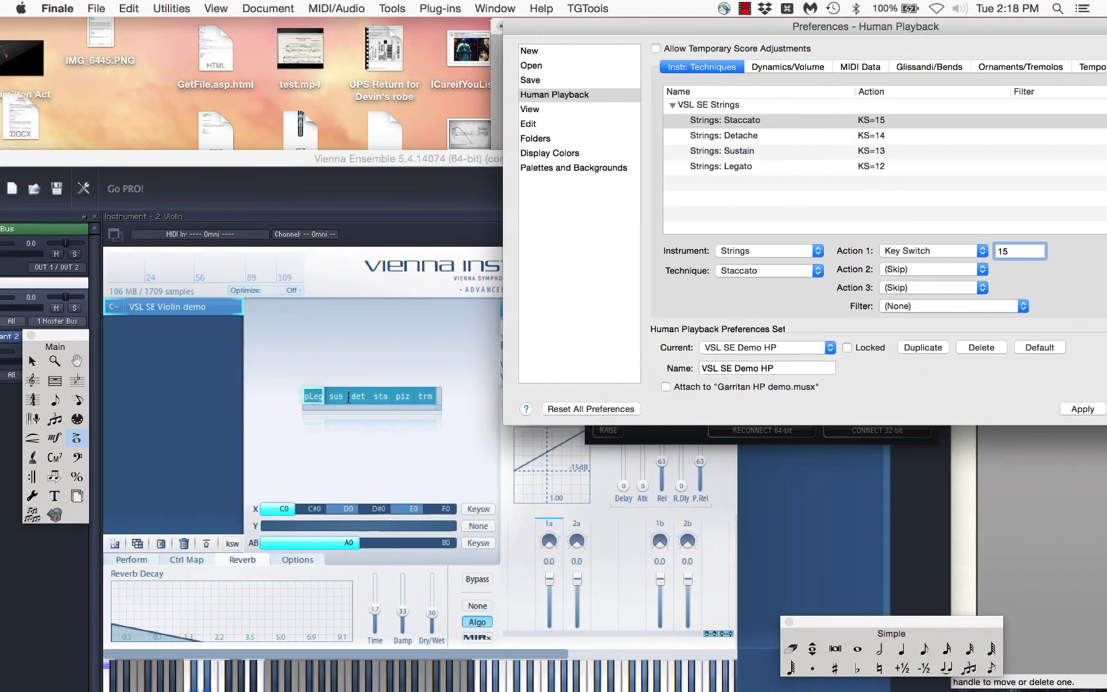
pyautogui.moveTo(758, 26); pyautogui.dragTo(473, 33)
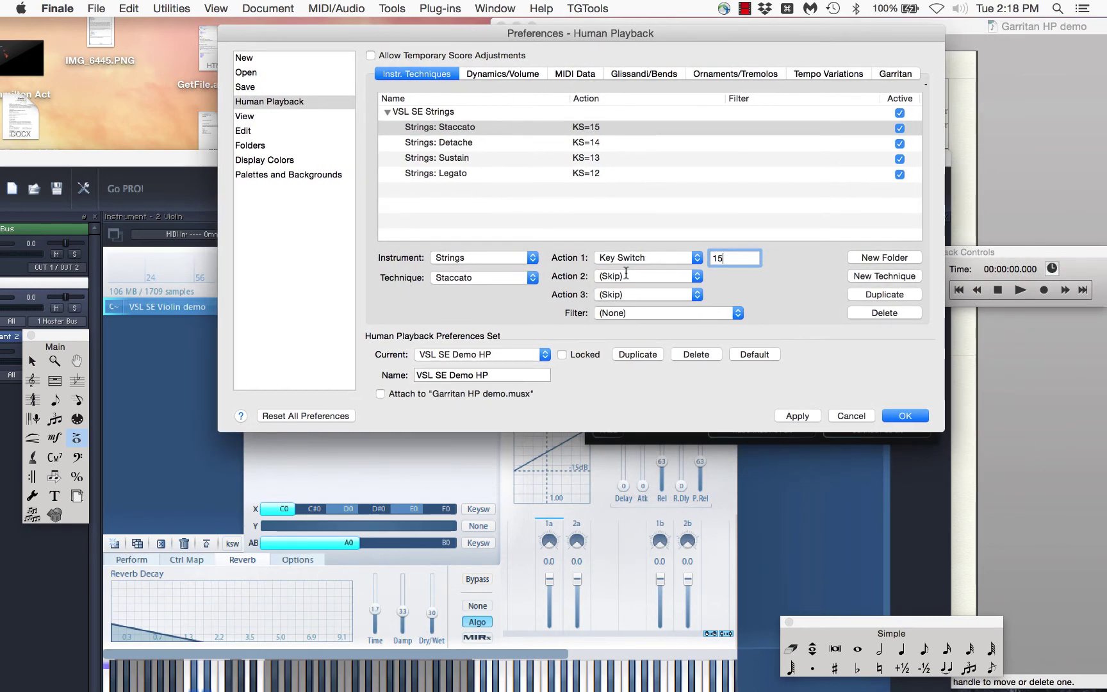
pyautogui.click(885, 277)
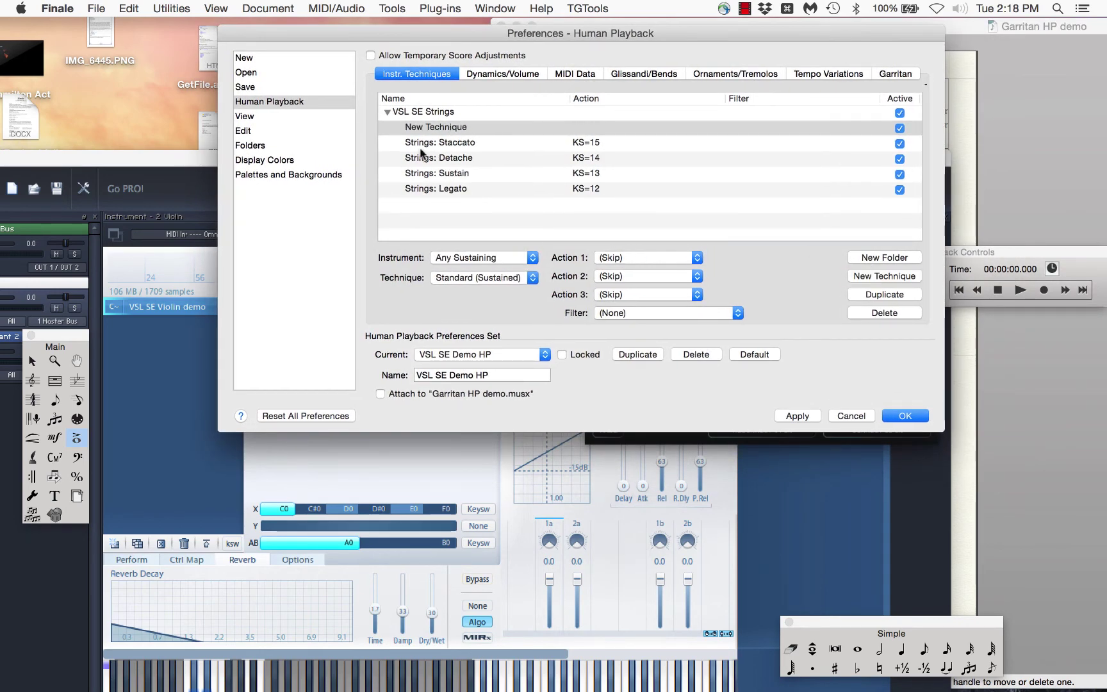
pyautogui.doubleClick(441, 127)
pyautogui.write('Str')
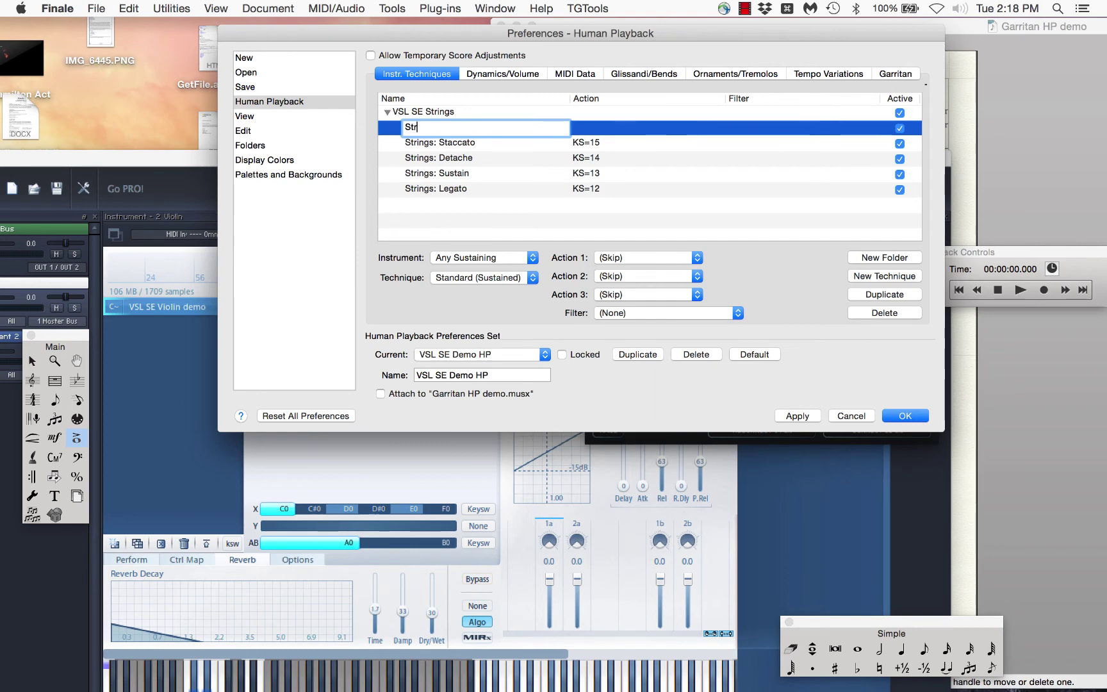
pyautogui.write('ings: Pizz')
# Set the Strings: Pizz entry's instrument to Strings and its technique type to Pizzicato
pyautogui.click(484, 259)
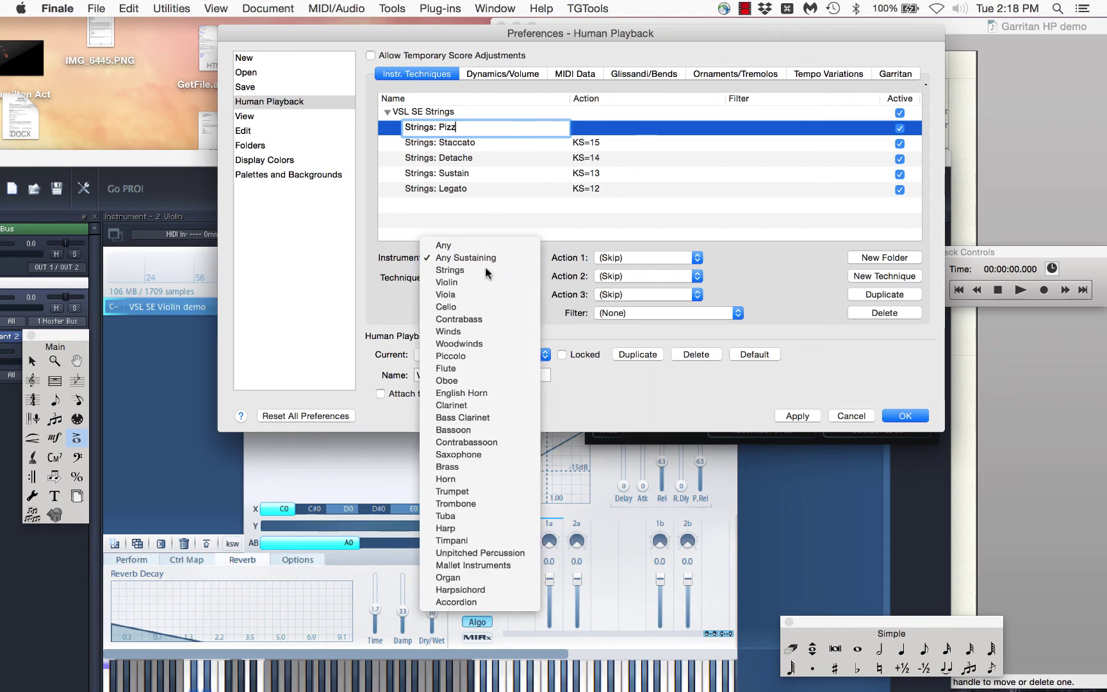
pyautogui.click(485, 265)
pyautogui.click(481, 278)
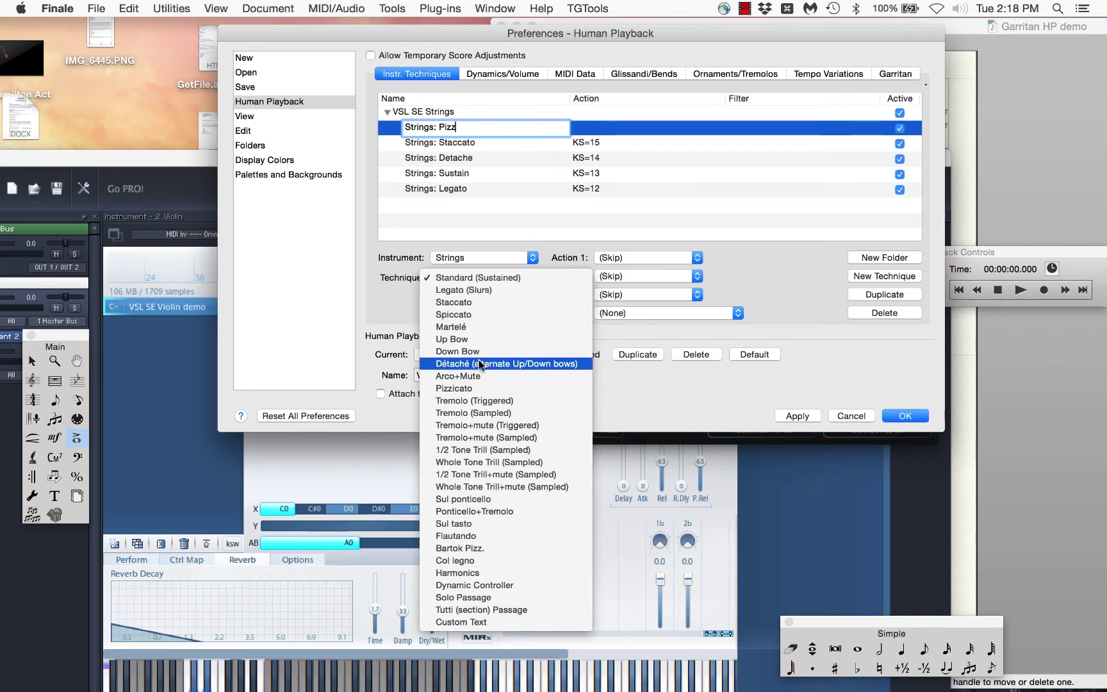
pyautogui.click(479, 389)
# Assign Key Switch 16 as the first action of Strings: Pizz, and check it against the Staccato entry
pyautogui.click(631, 257)
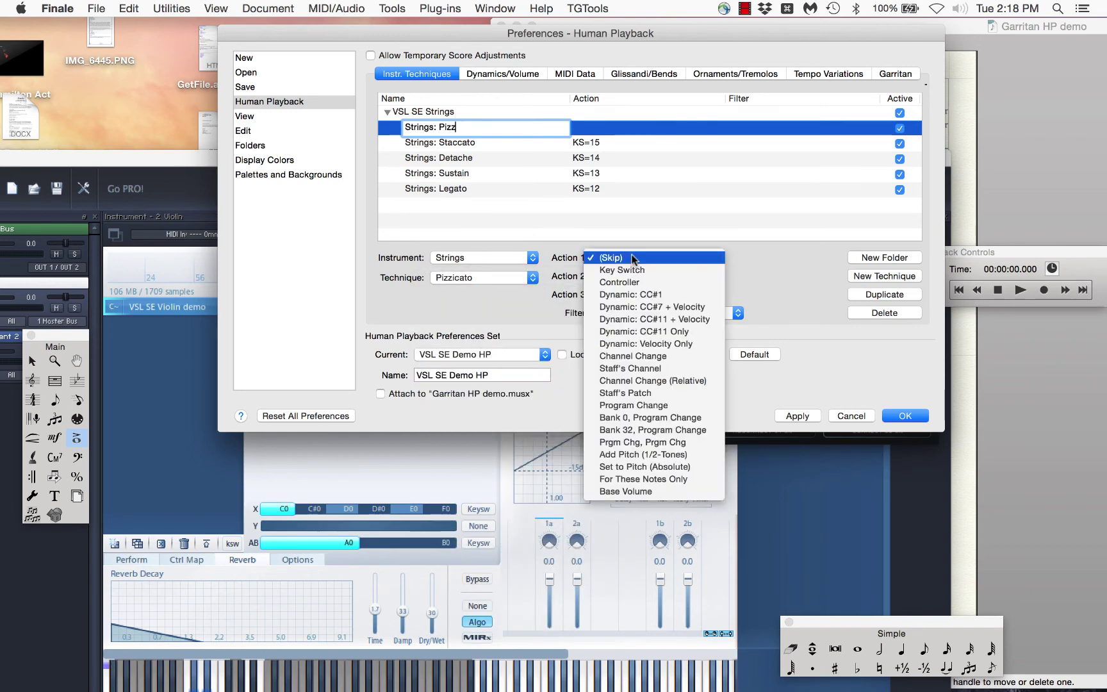
pyautogui.click(632, 271)
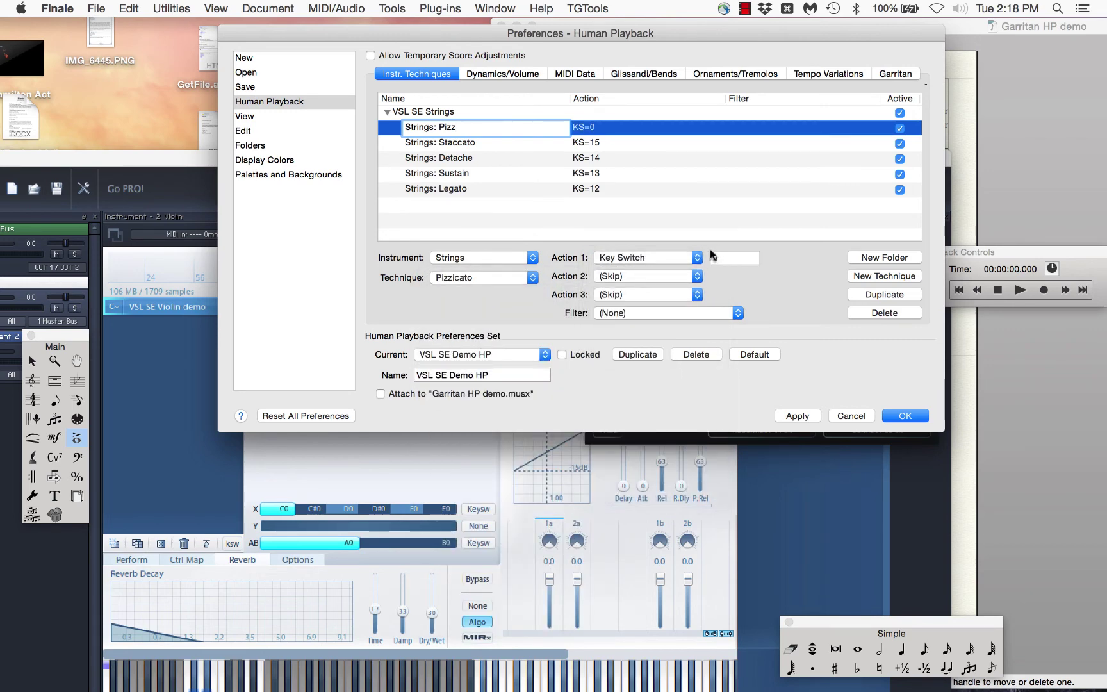
pyautogui.click(724, 257)
pyautogui.write('16')
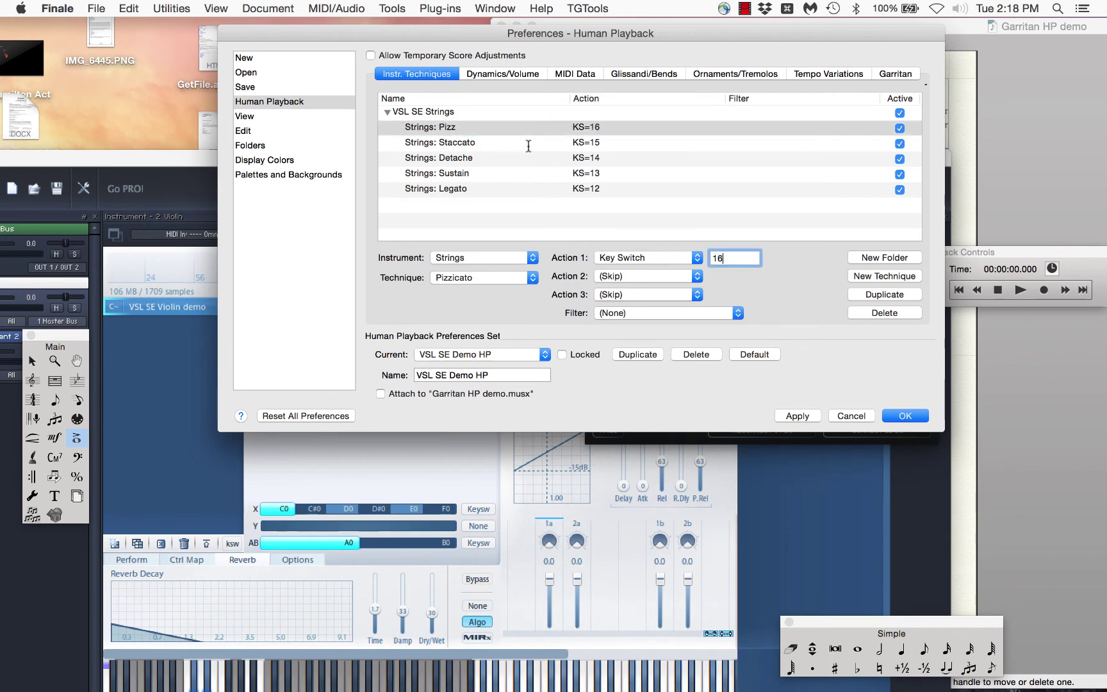
pyautogui.click(457, 127)
pyautogui.click(456, 144)
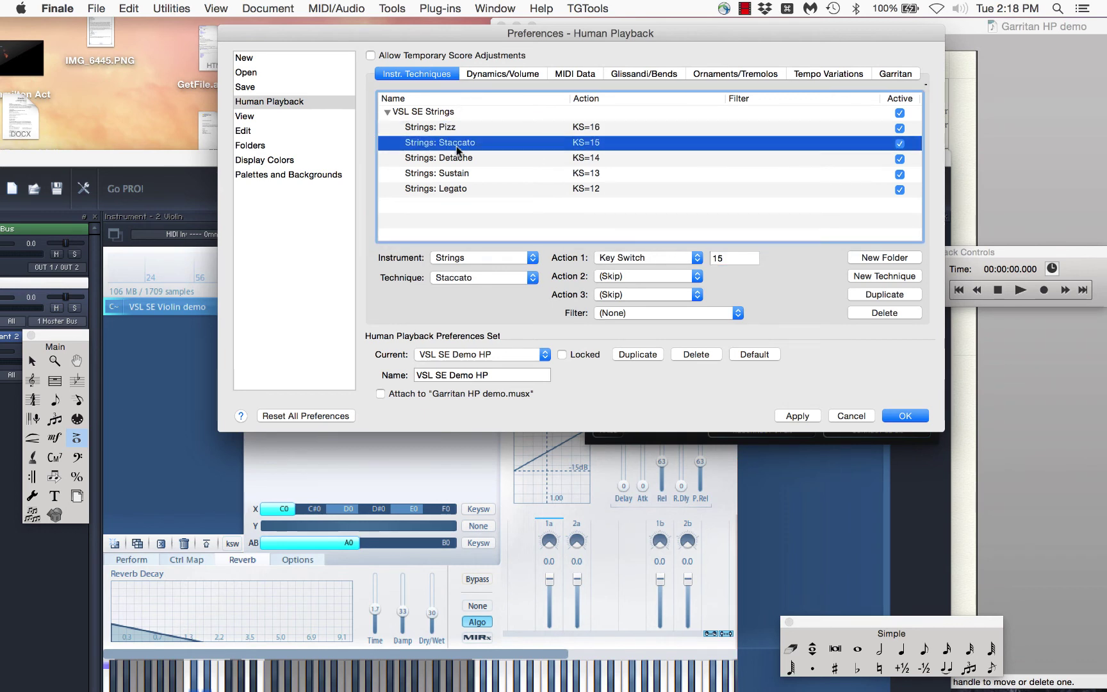
pyautogui.click(475, 125)
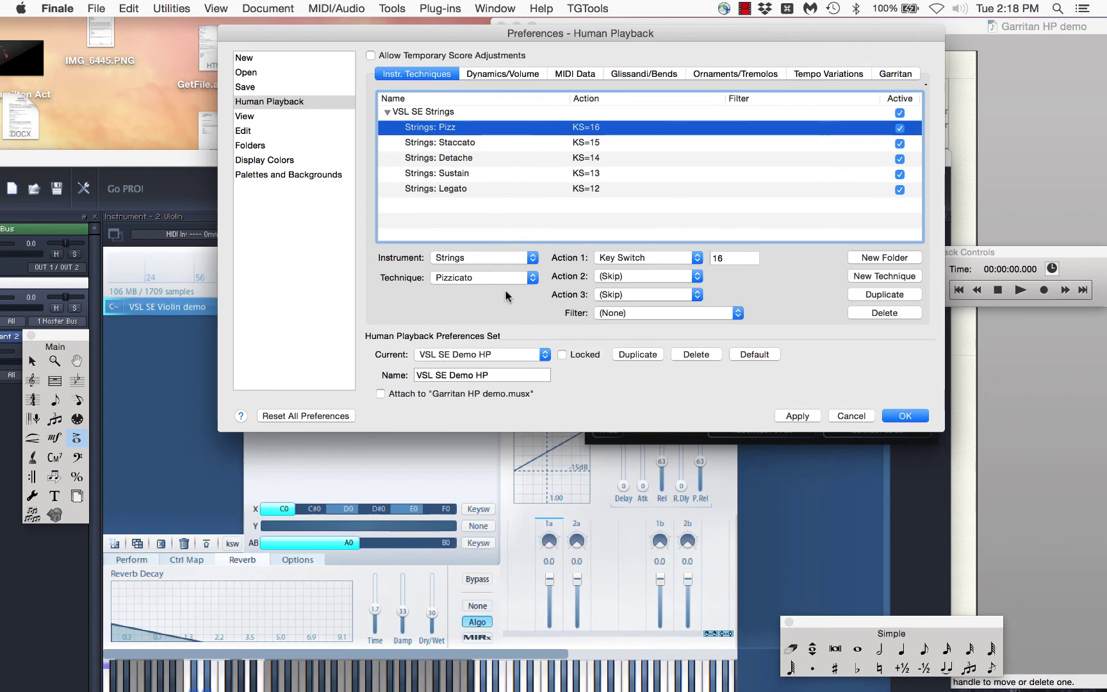
# Add a new technique to the VSL SE Strings folder with instrument Strings and technique type Tremolo (Sampled)
pyautogui.moveTo(389, 29); pyautogui.dragTo(316, 84)
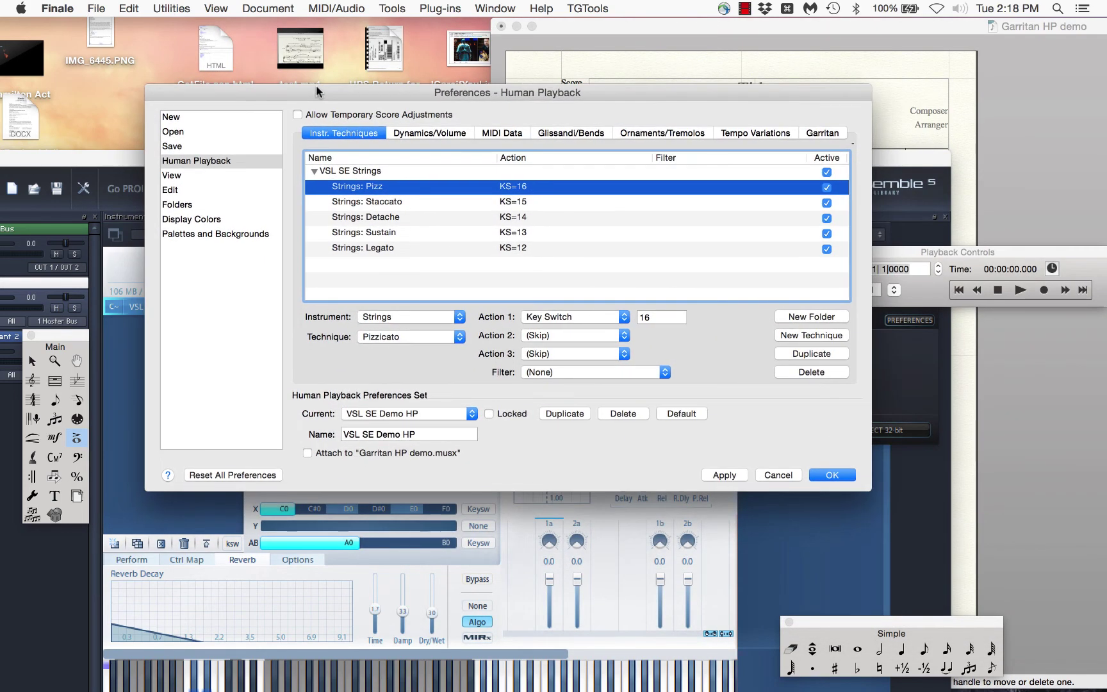
pyautogui.click(823, 333)
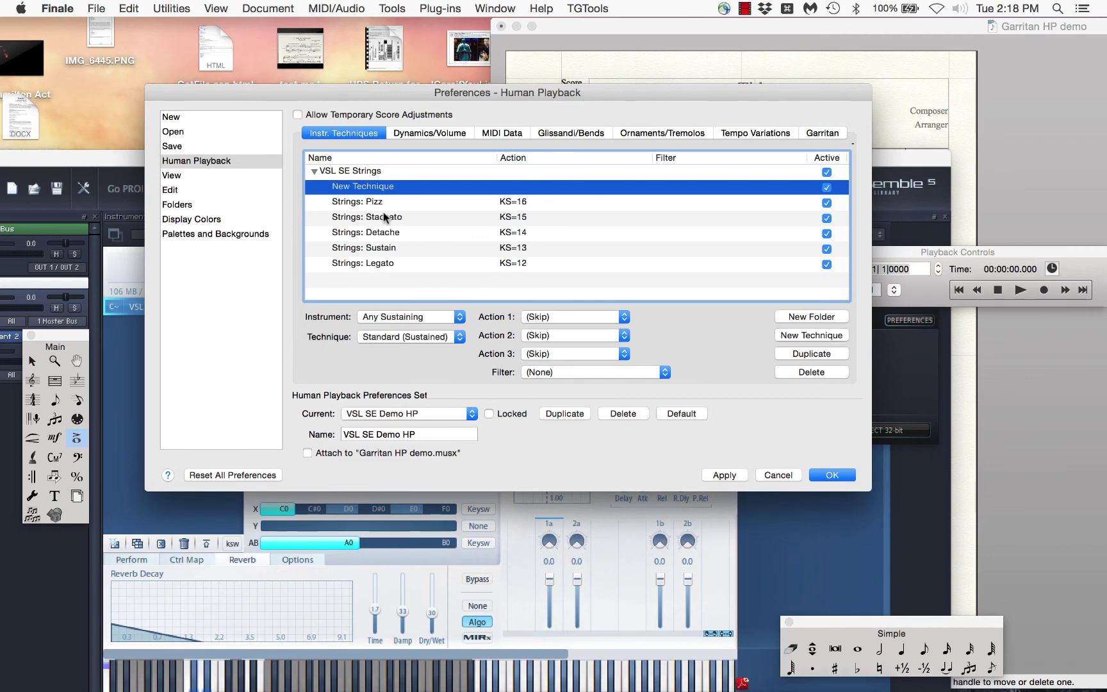
pyautogui.click(410, 318)
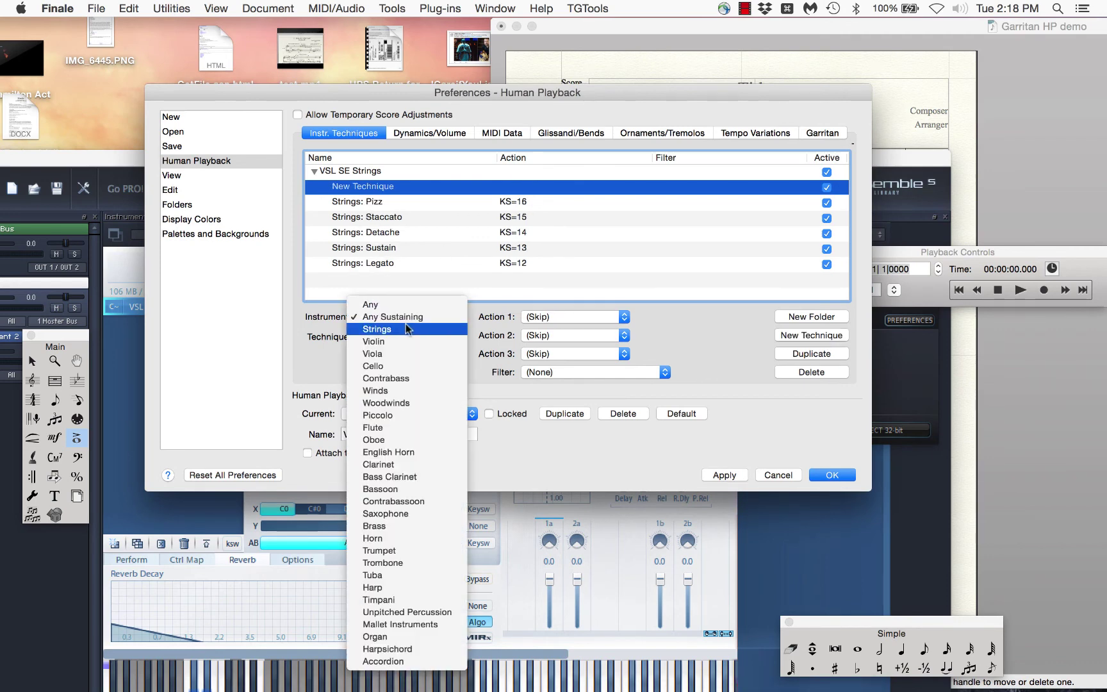
pyautogui.click(406, 328)
pyautogui.click(400, 340)
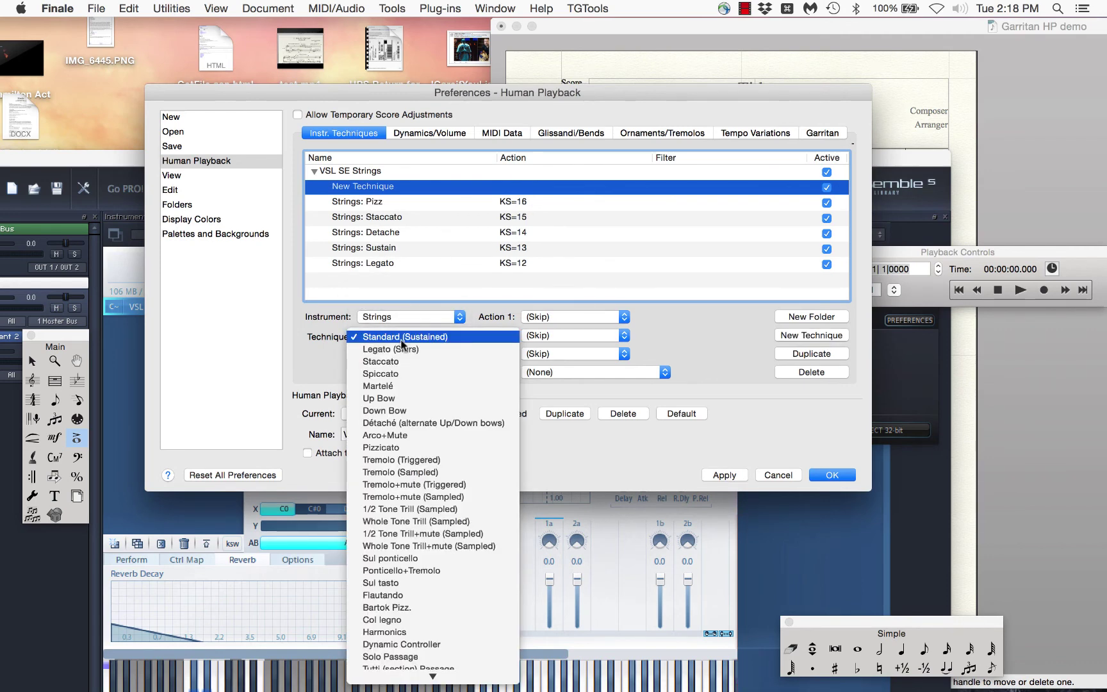
pyautogui.click(436, 474)
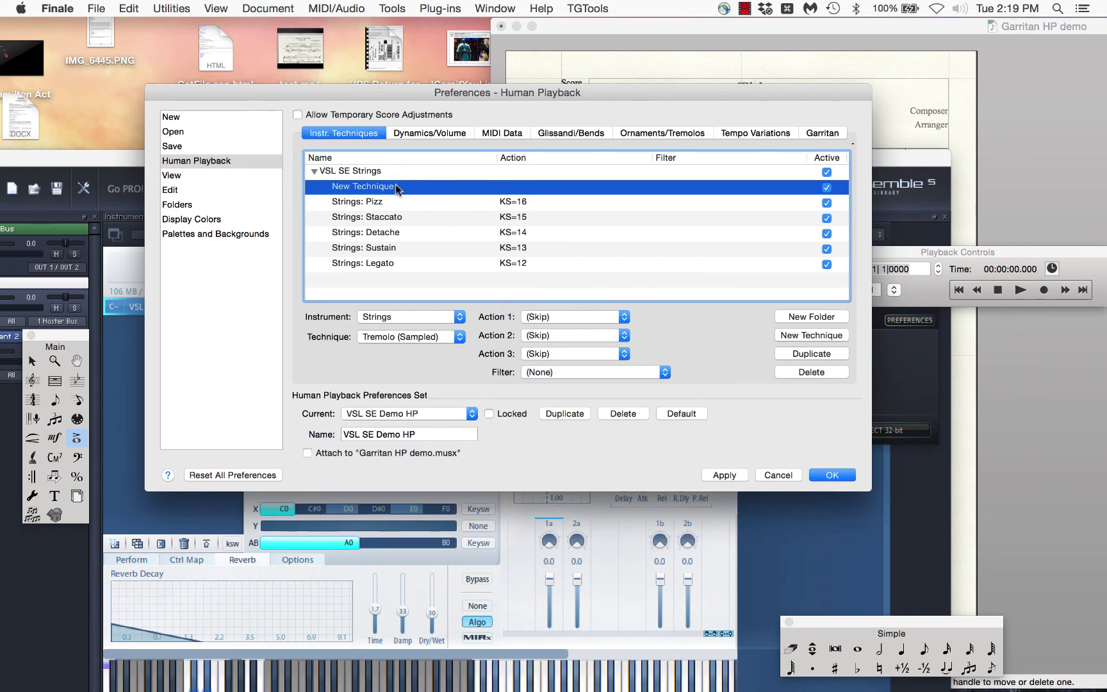
# Assign Key Switch 17 as the first action of the new tremolo technique
pyautogui.click(576, 317)
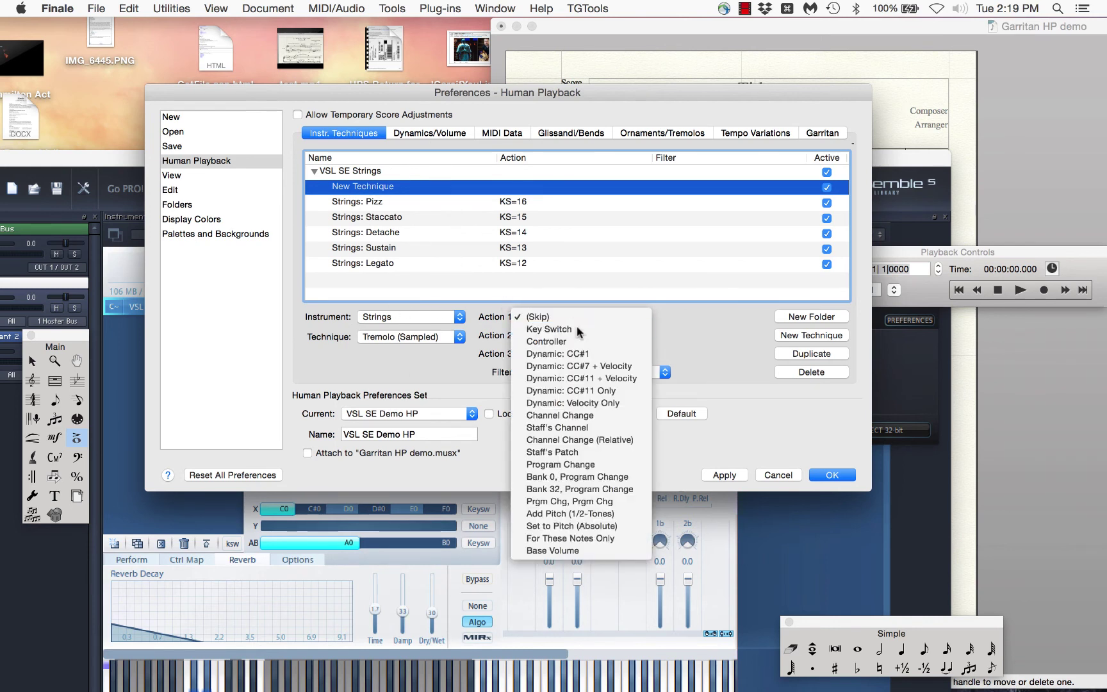
pyautogui.click(577, 325)
pyautogui.moveTo(330, 97); pyautogui.dragTo(411, 106)
pyautogui.click(723, 327)
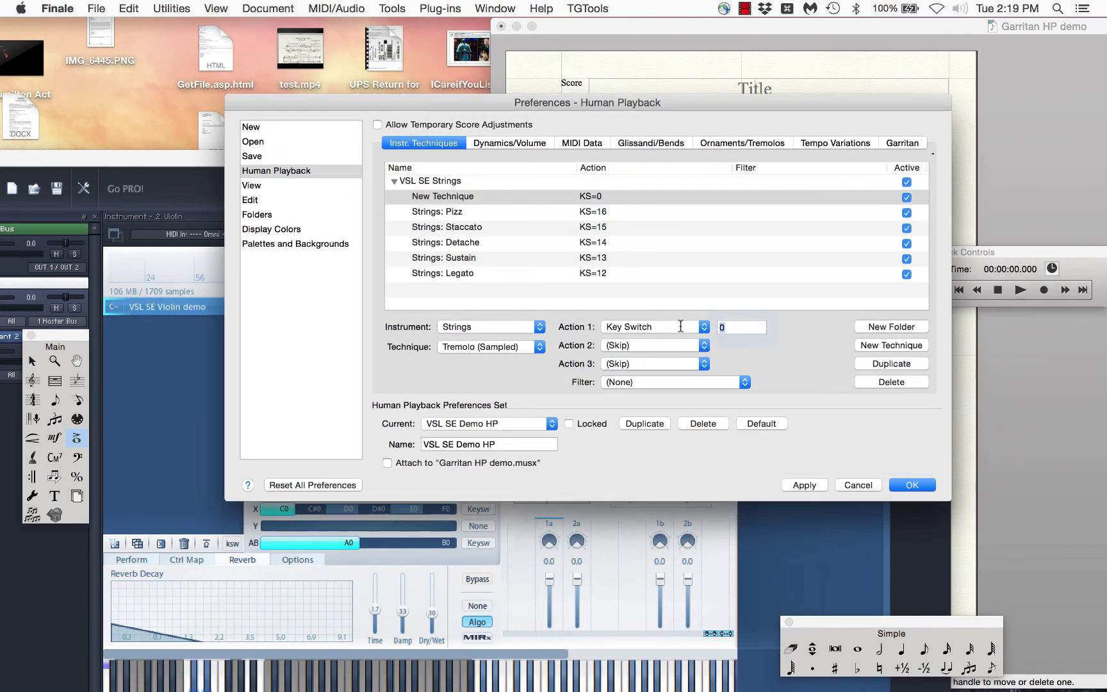
pyautogui.write('17')
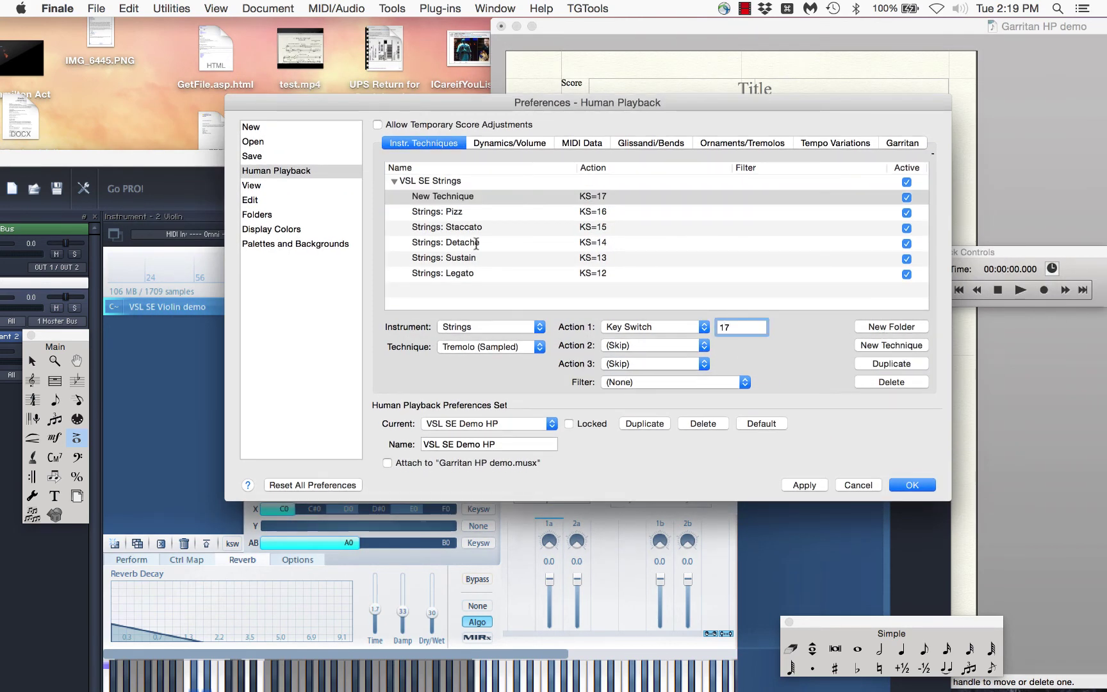
# Rename the new technique as Strings: Tremolo, and apply the Human Playback preferences before closing them
pyautogui.doubleClick(431, 200)
pyautogui.write('S')
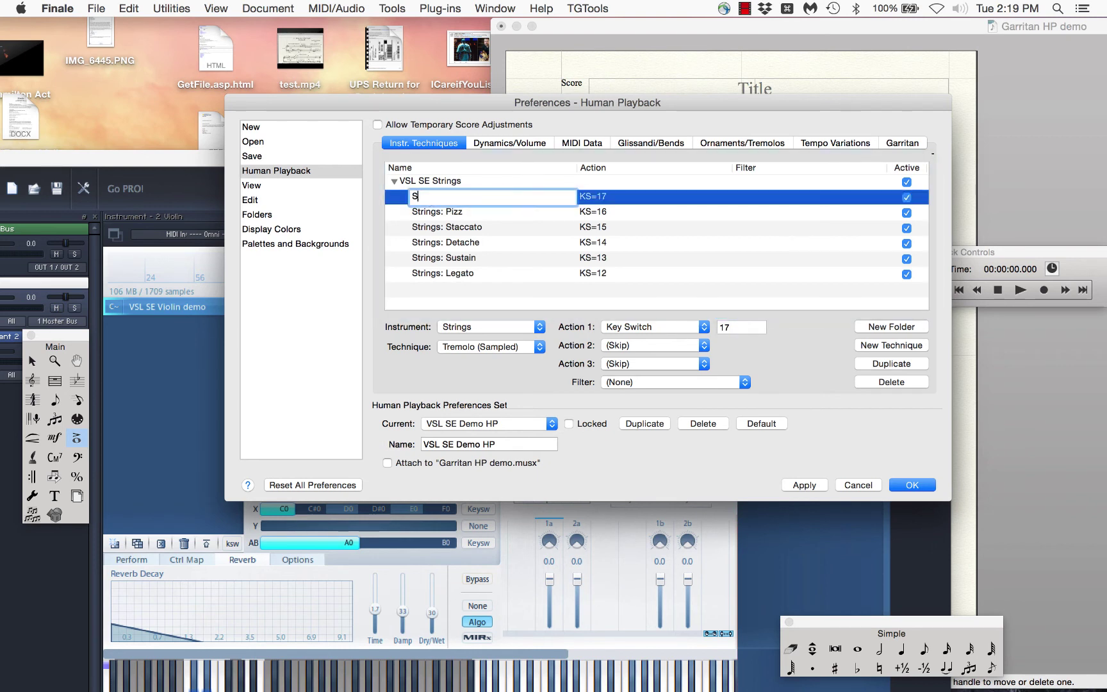
pyautogui.write('trings: Tremolo')
pyautogui.press('Return')
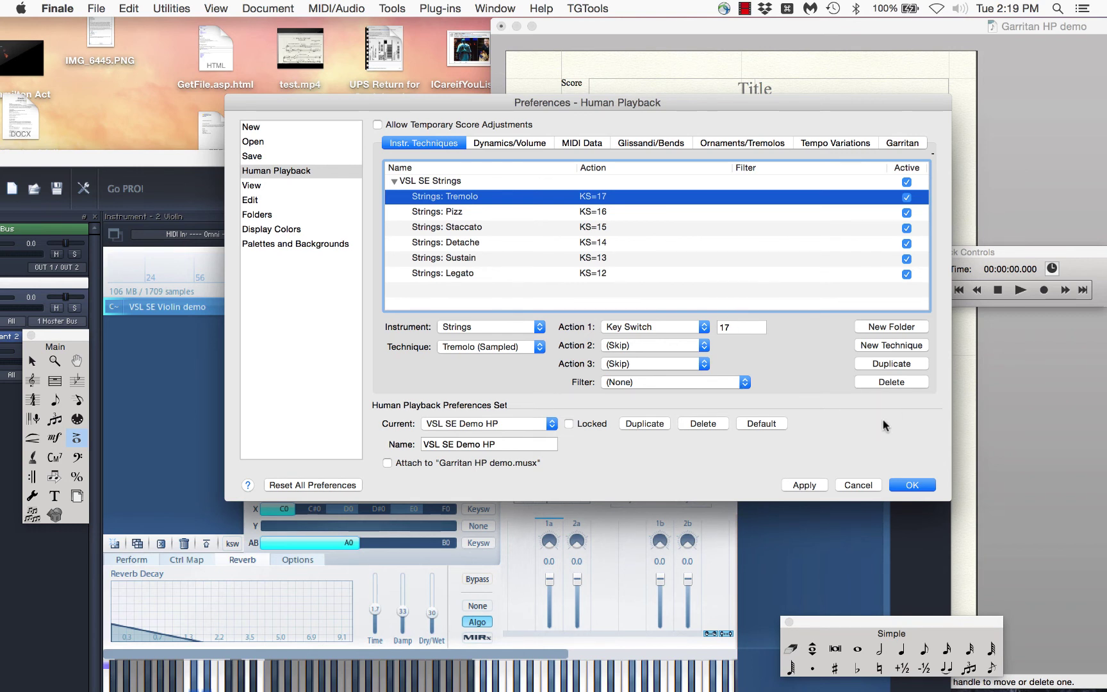
pyautogui.click(801, 485)
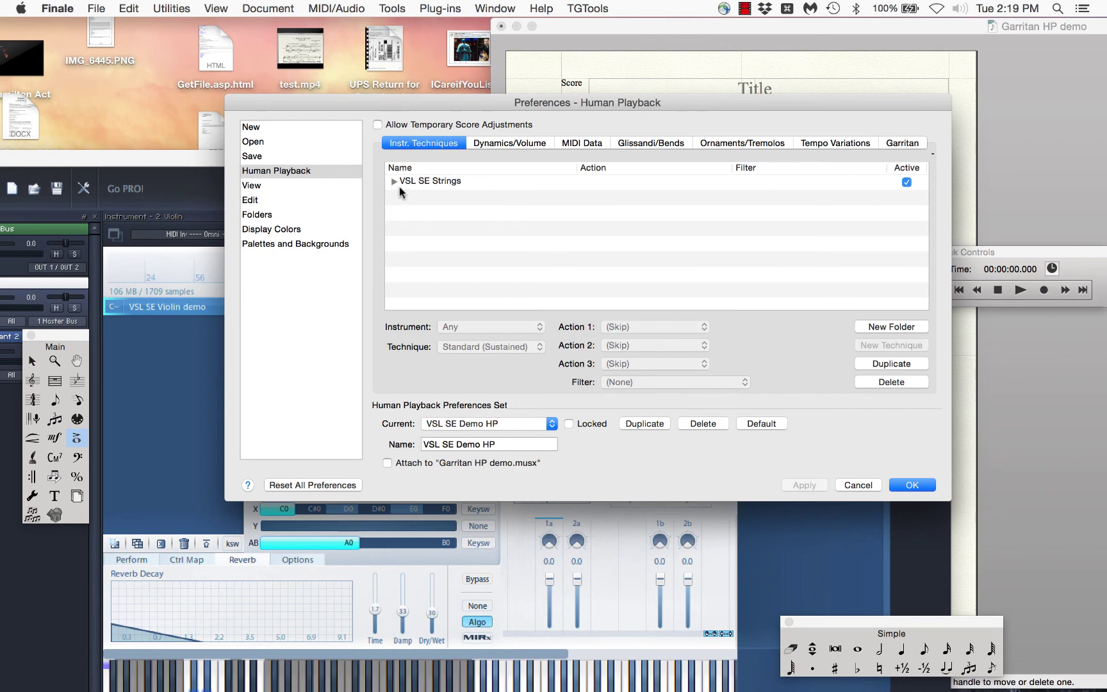
pyautogui.click(923, 485)
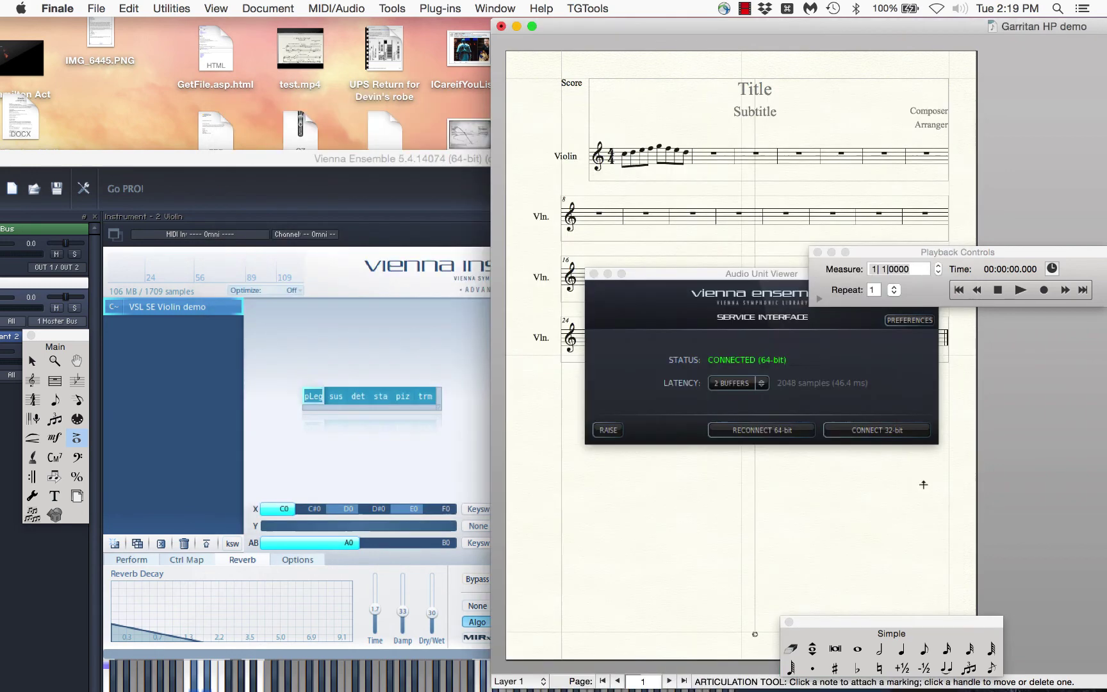
pyautogui.click(644, 138)
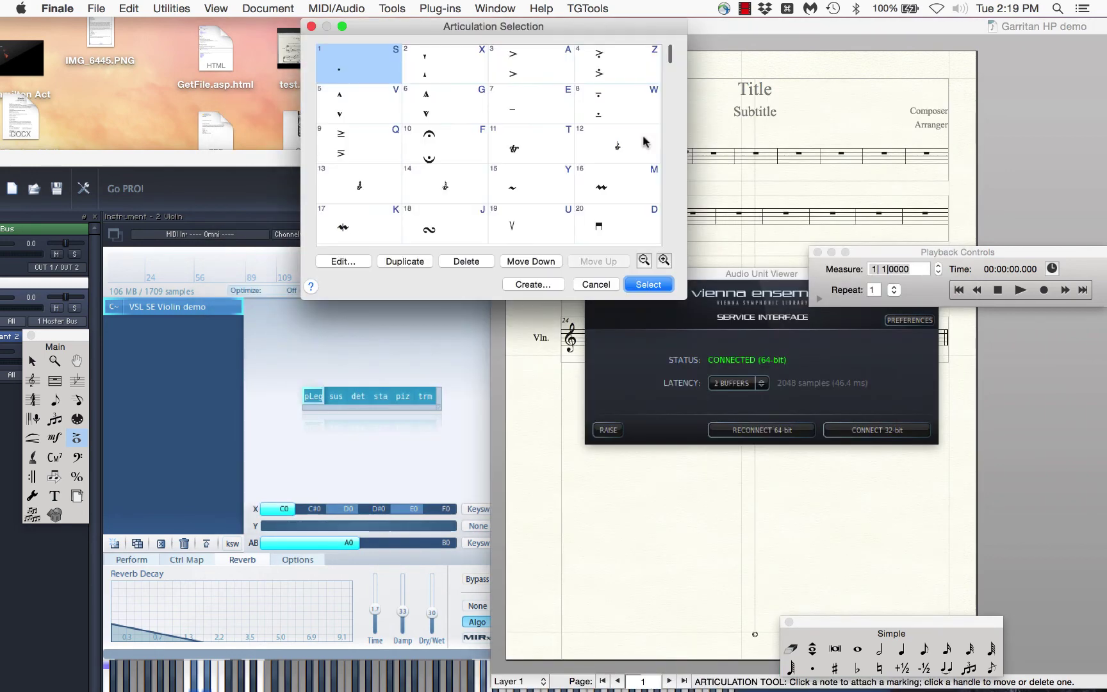
pyautogui.click(596, 282)
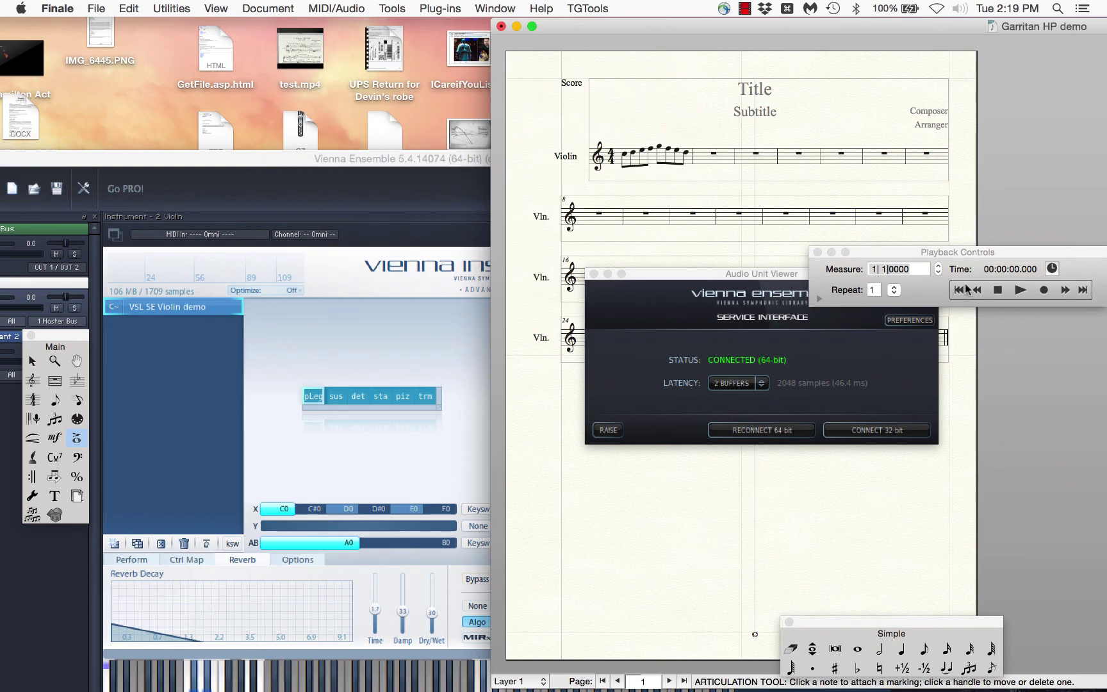
pyautogui.click(896, 255)
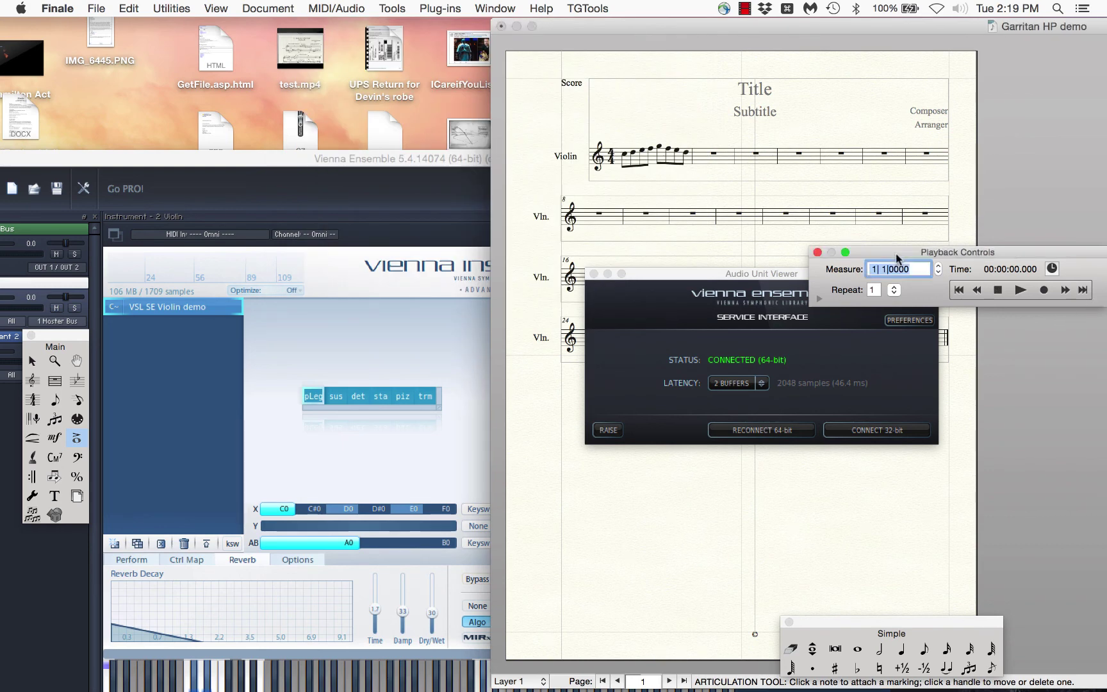
pyautogui.click(678, 191)
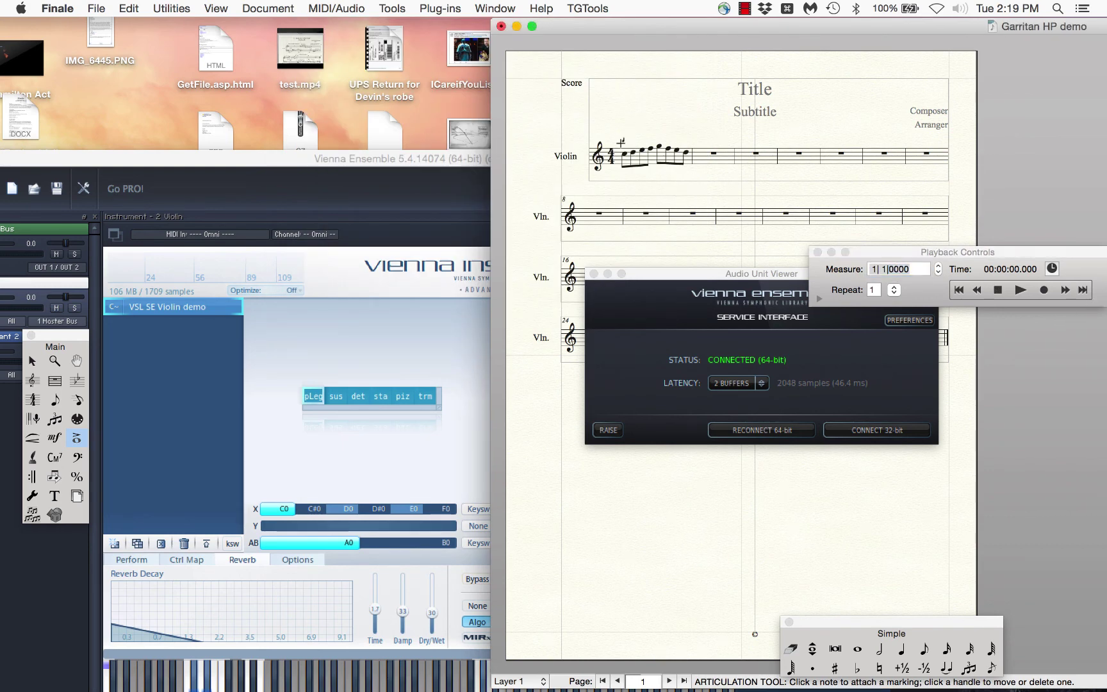
# Slur the first two eighth notes of the violin's measure 1 and add staccato dots to the third and fourth notes
pyautogui.click(33, 439)
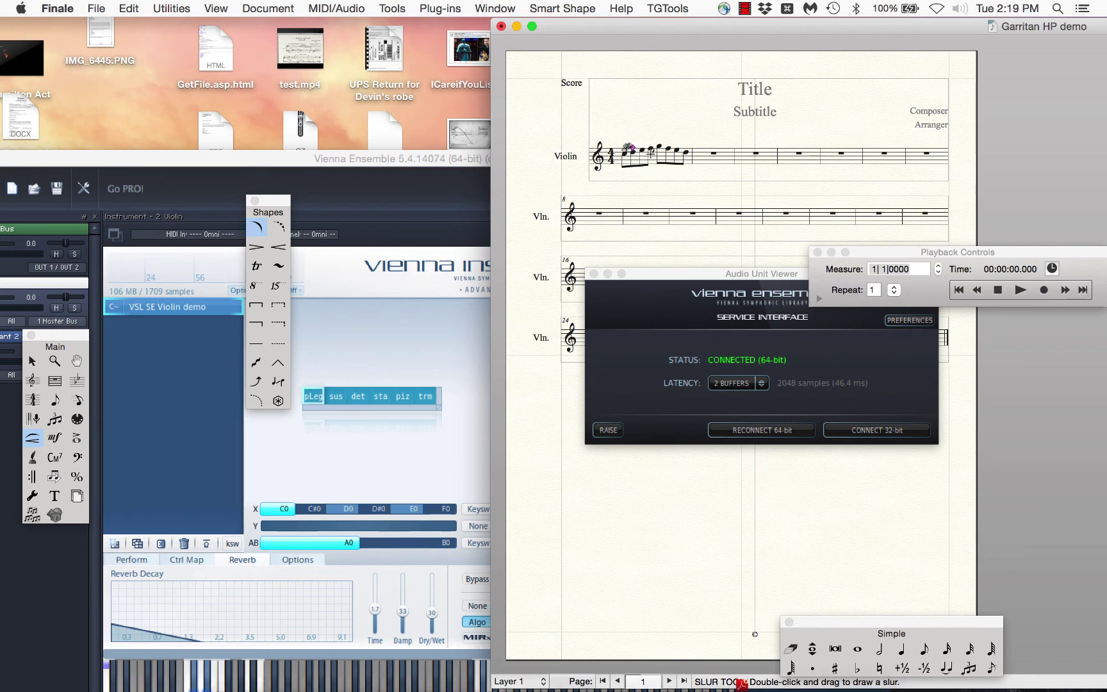
pyautogui.press('super+equal')
pyautogui.press('super+equal')
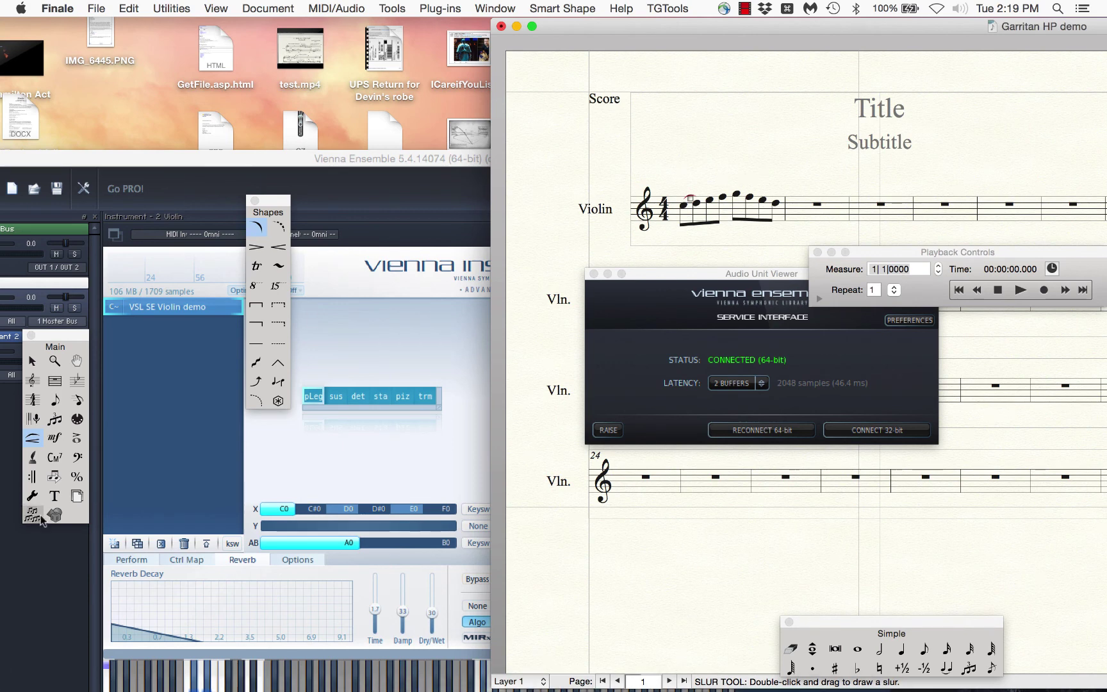
pyautogui.click(77, 438)
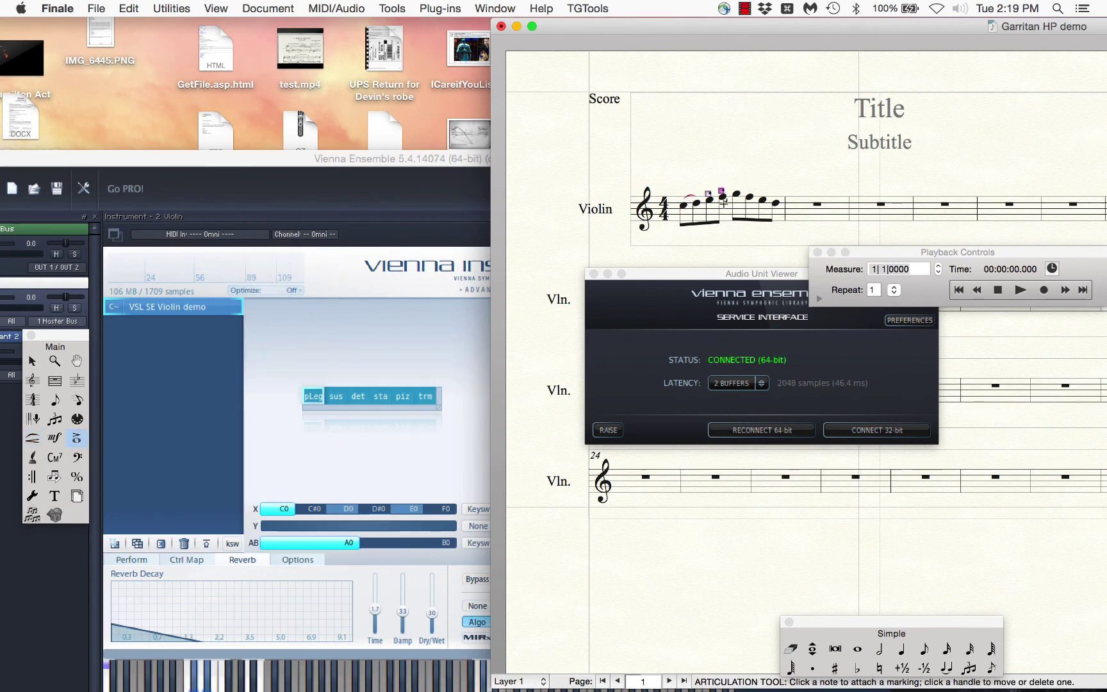
# Enter four ascending quarter notes, C, D, E and F from middle C, in measure 2 with Speedy Entry
pyautogui.hotkey('ctrl', 's')
pyautogui.click(812, 210)
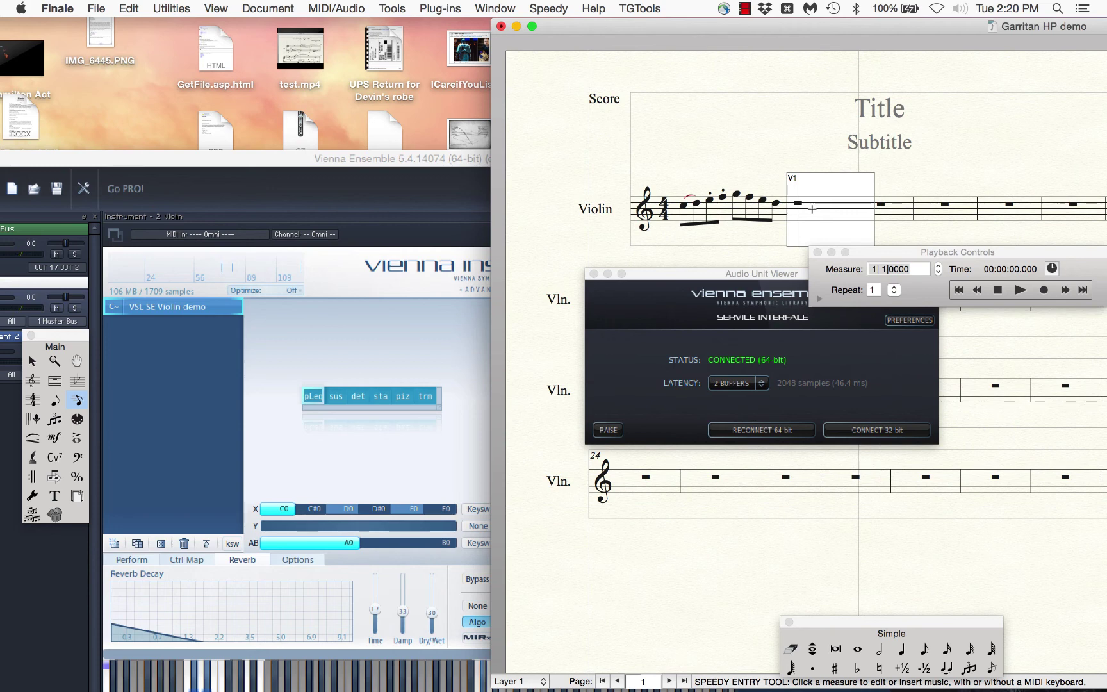
pyautogui.press('5')
pyautogui.press('5')
pyautogui.press('5')
pyautogui.press('5')
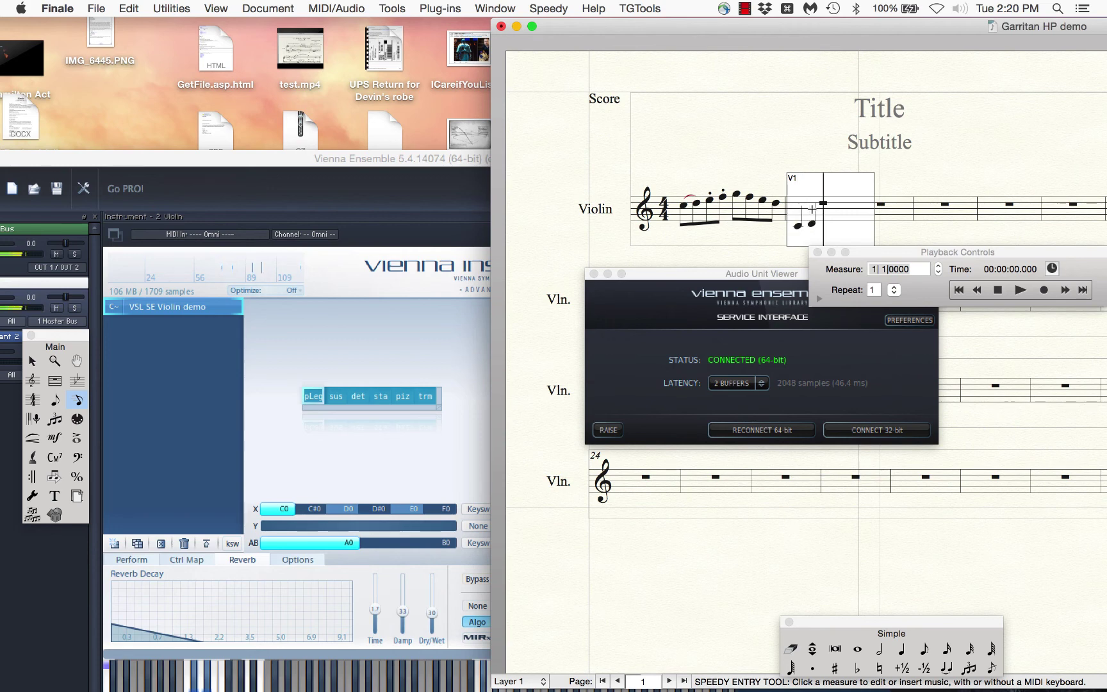
pyautogui.click(766, 163)
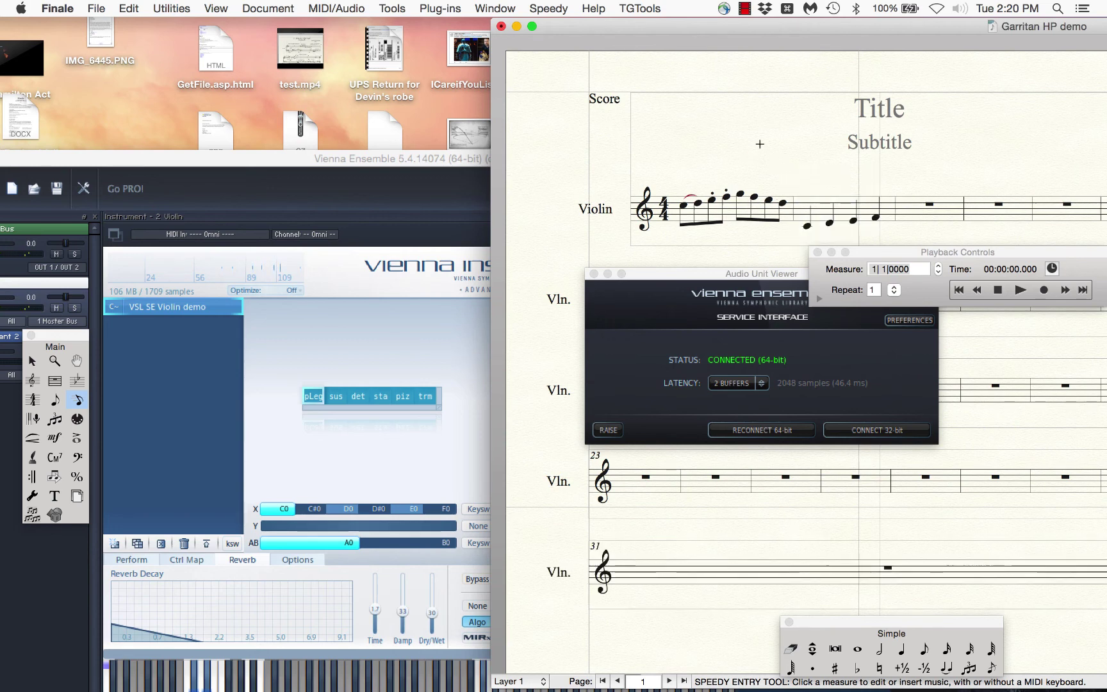
# Attach a pizz. expression above the first quarter note of measure 2
pyautogui.click(54, 438)
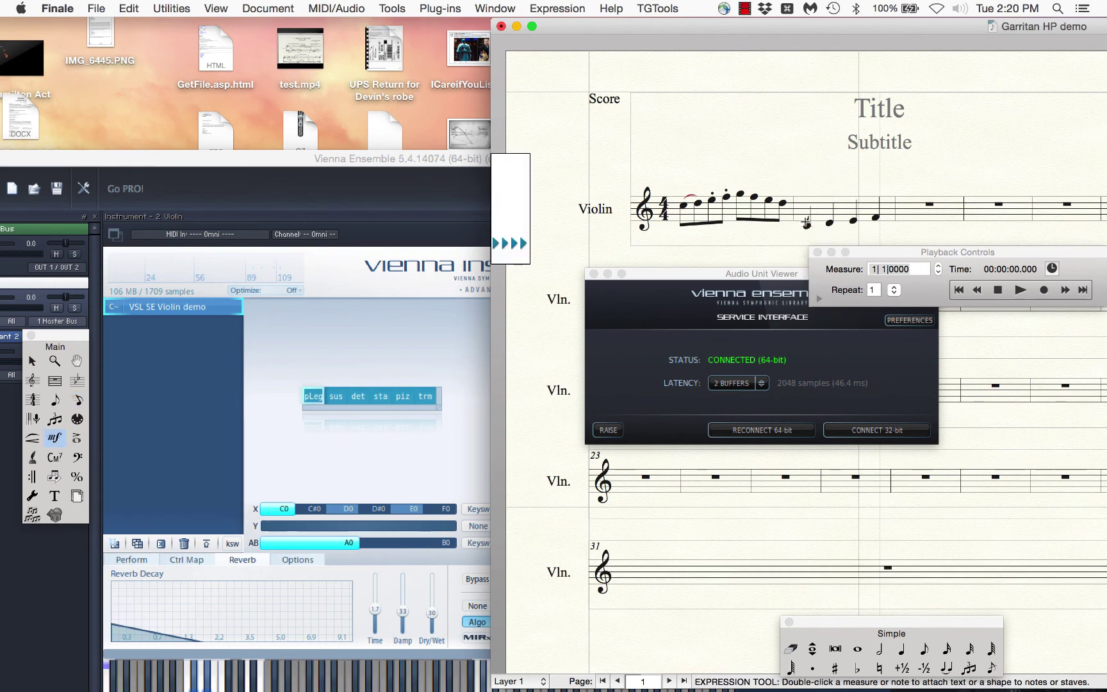
pyautogui.press('p')
pyautogui.click(808, 215)
pyautogui.moveTo(806, 176); pyautogui.dragTo(805, 178)
# Enter a whole-note G in measure 3 of the violin staff with Speedy Entry
pyautogui.hotkey('ctrl', 's')
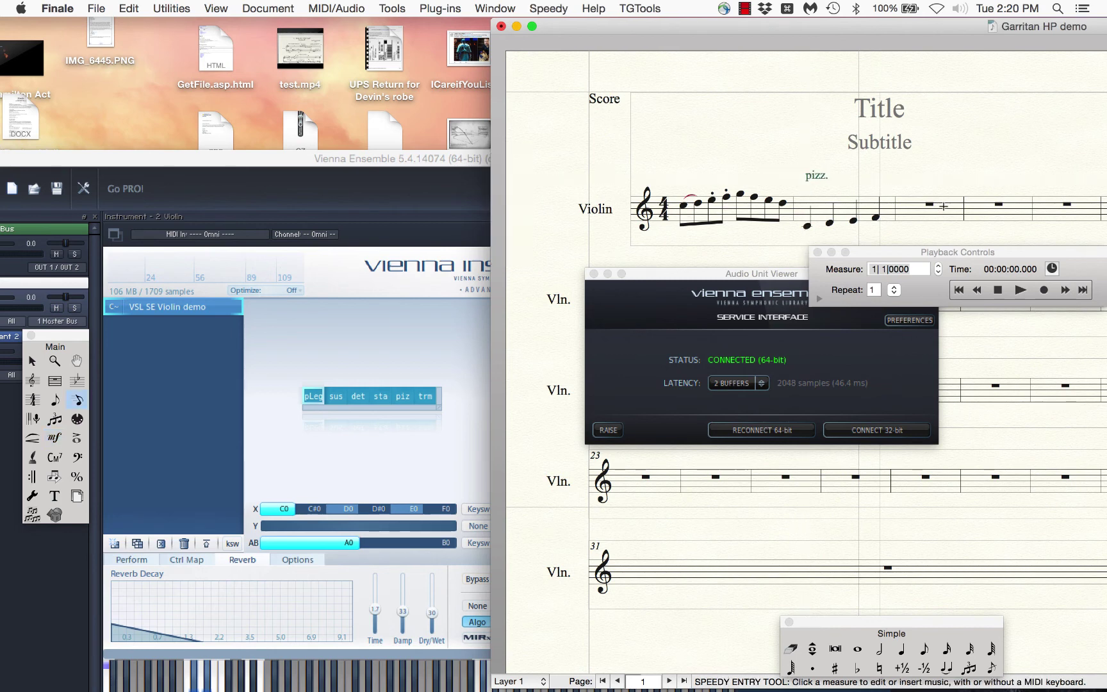
pyautogui.click(927, 212)
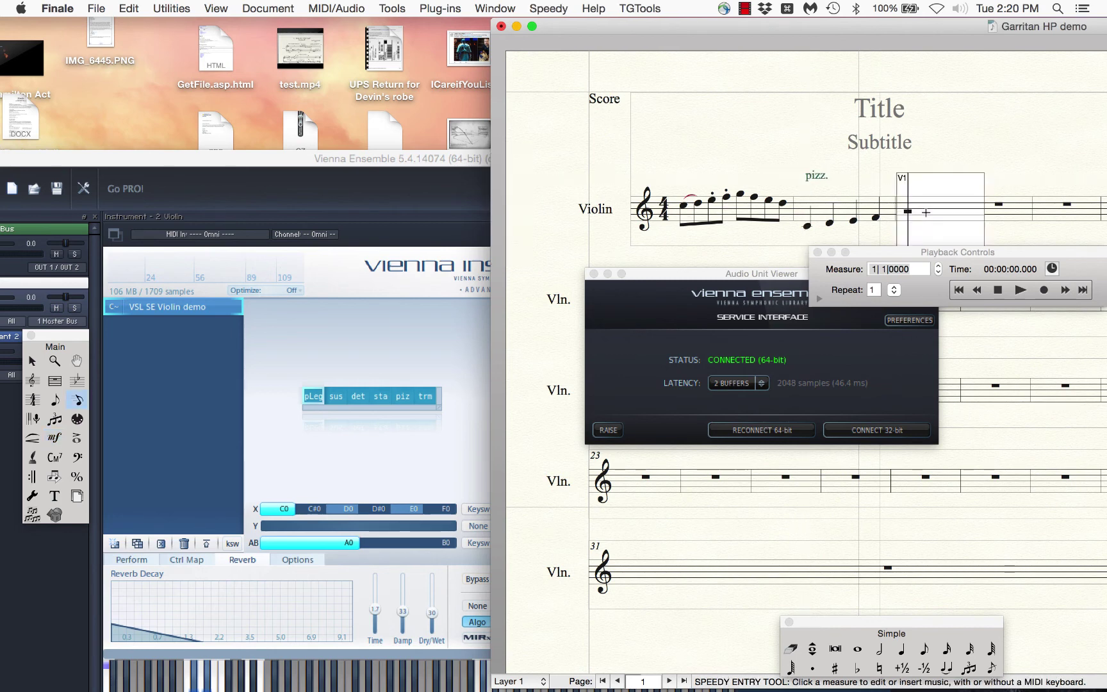
pyautogui.press('7')
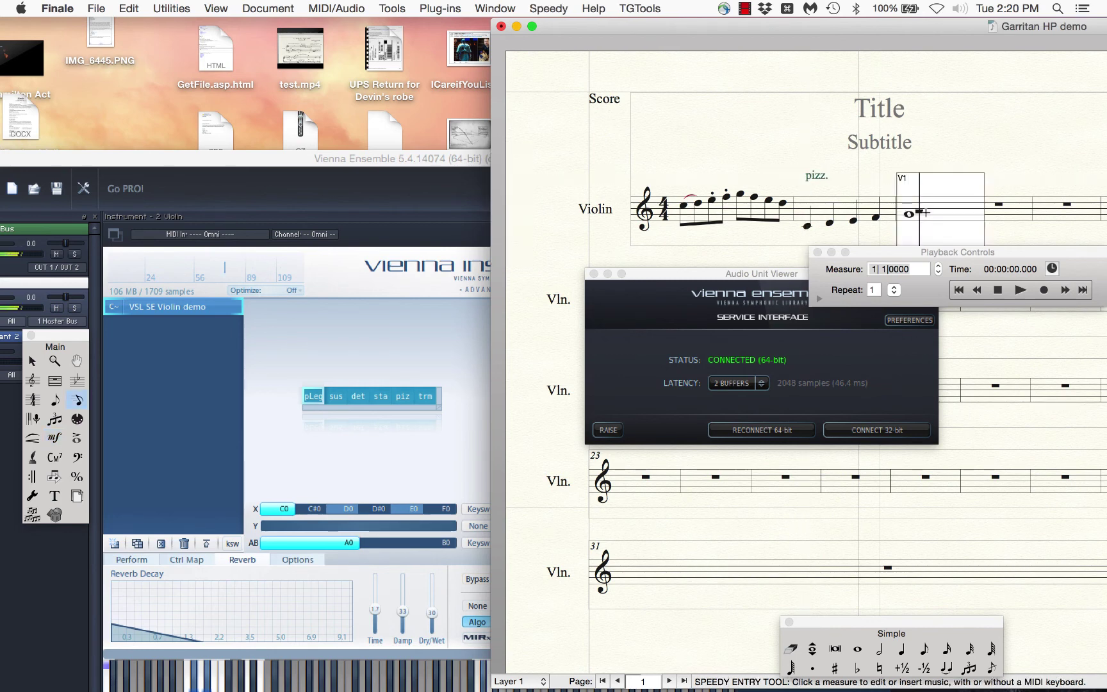
pyautogui.click(852, 183)
pyautogui.press('space')
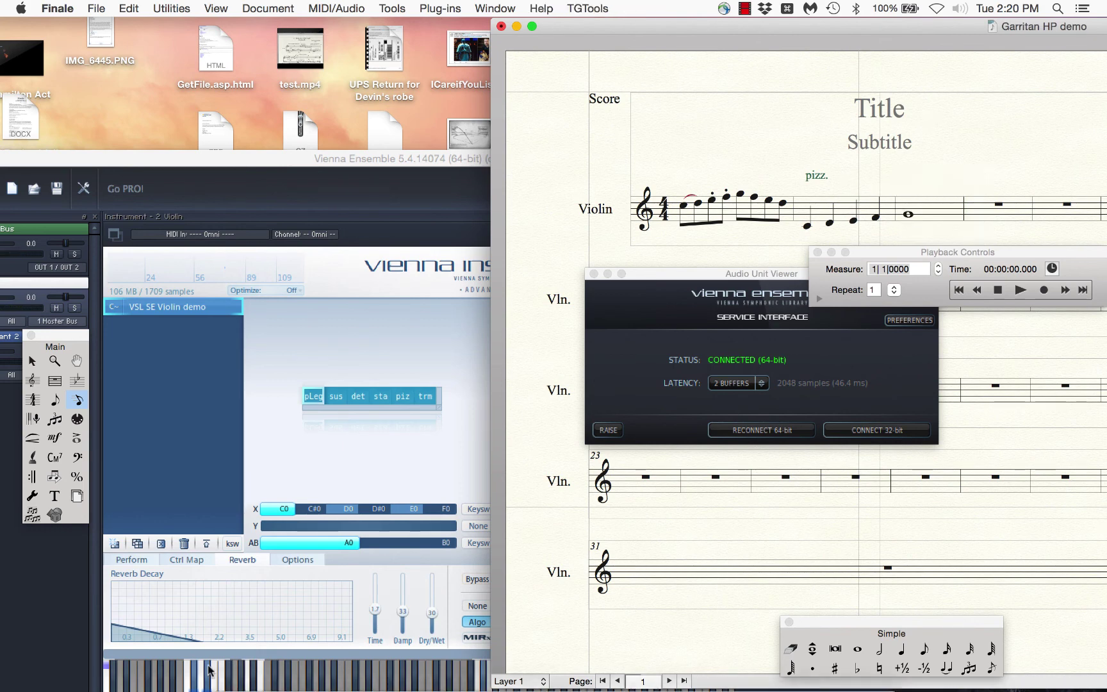
# Add a tremolo articulation to the whole note in measure 3 and place an arco expression above it
pyautogui.click(77, 437)
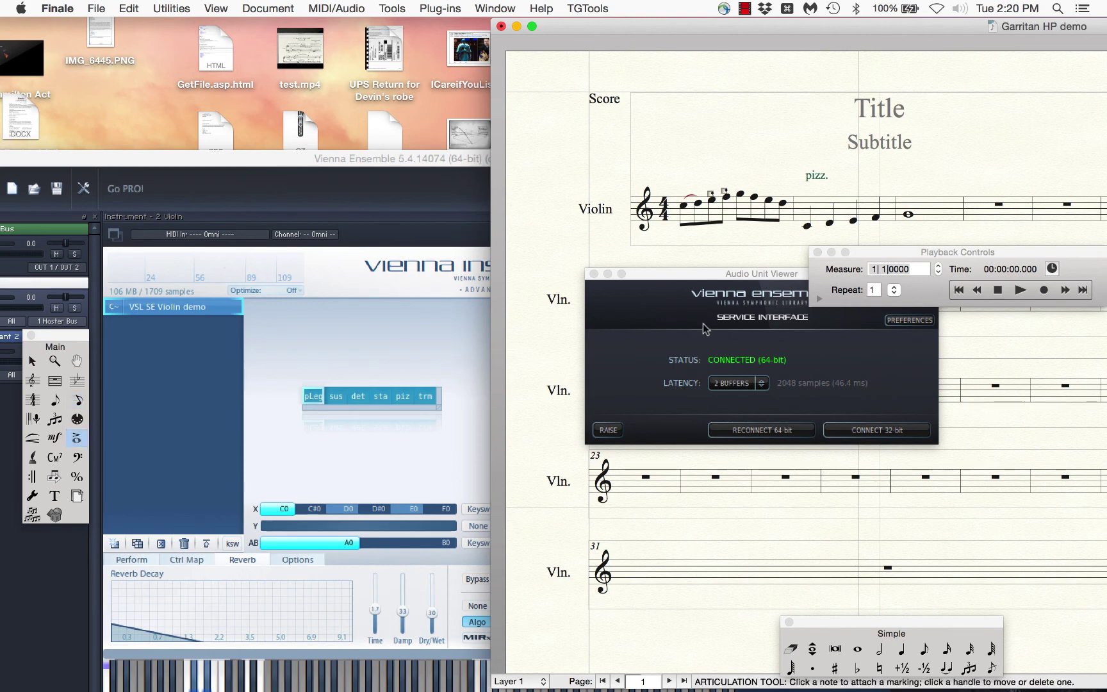
pyautogui.click(903, 213)
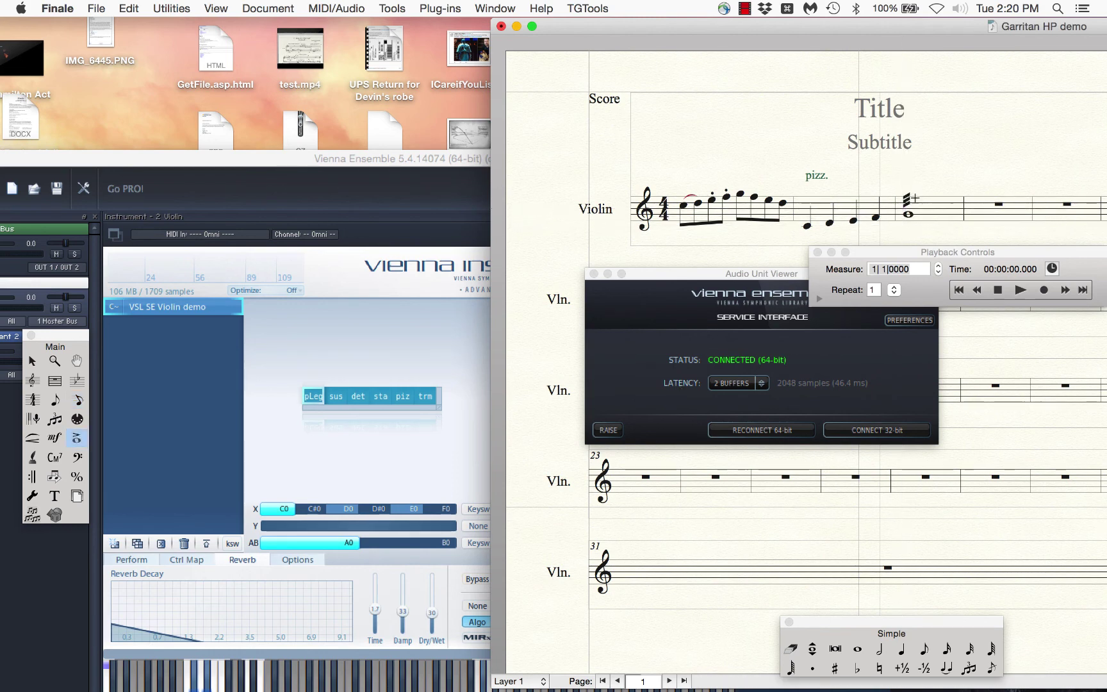
pyautogui.click(55, 438)
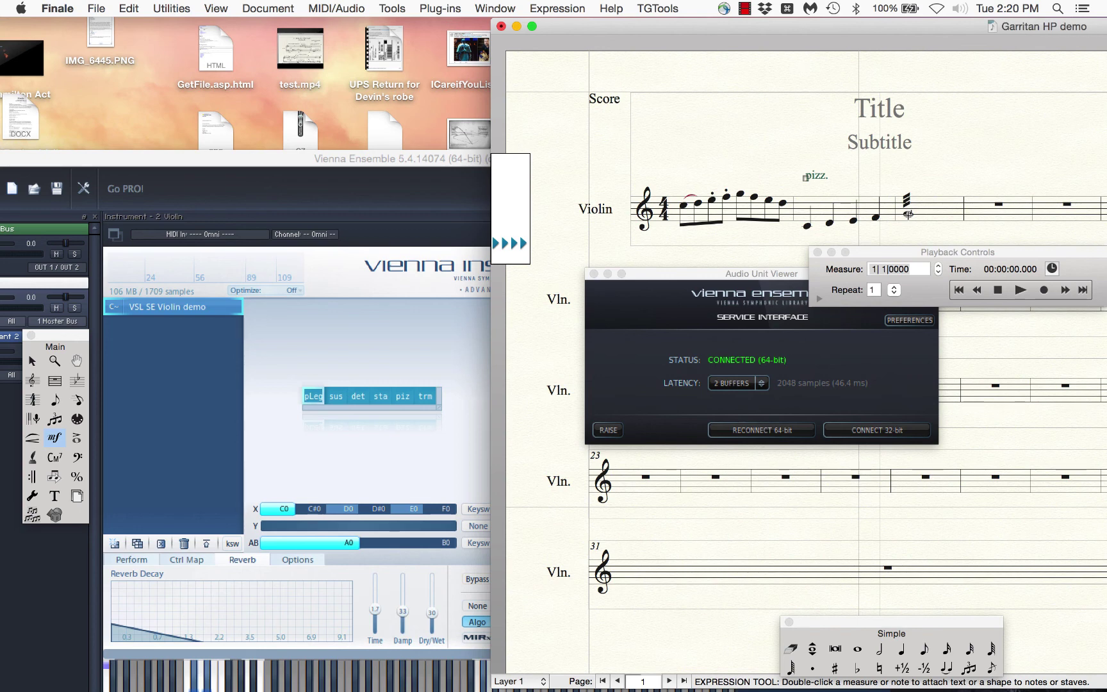
pyautogui.doubleClick(908, 214)
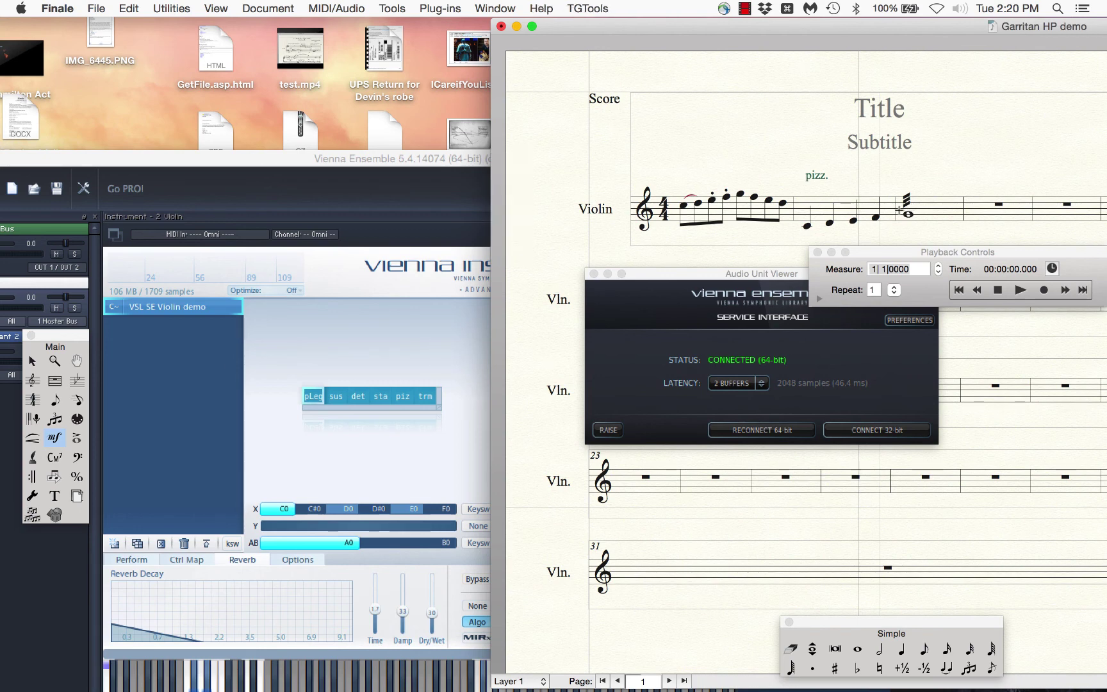
pyautogui.press('super+d')
pyautogui.click(55, 438)
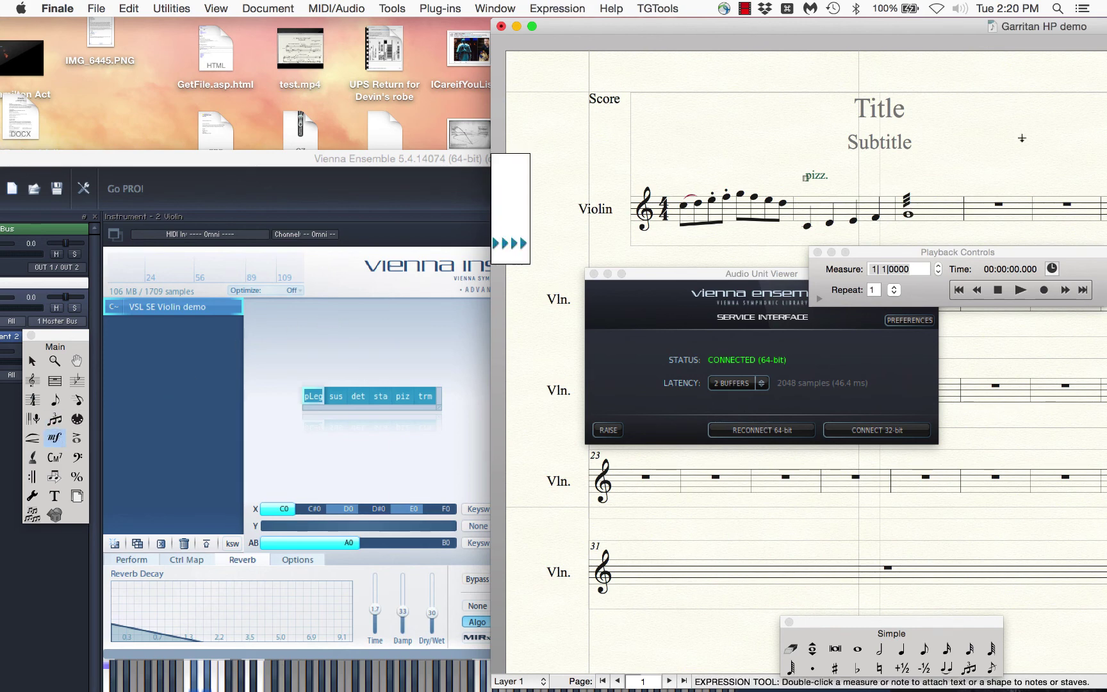
pyautogui.doubleClick(910, 213)
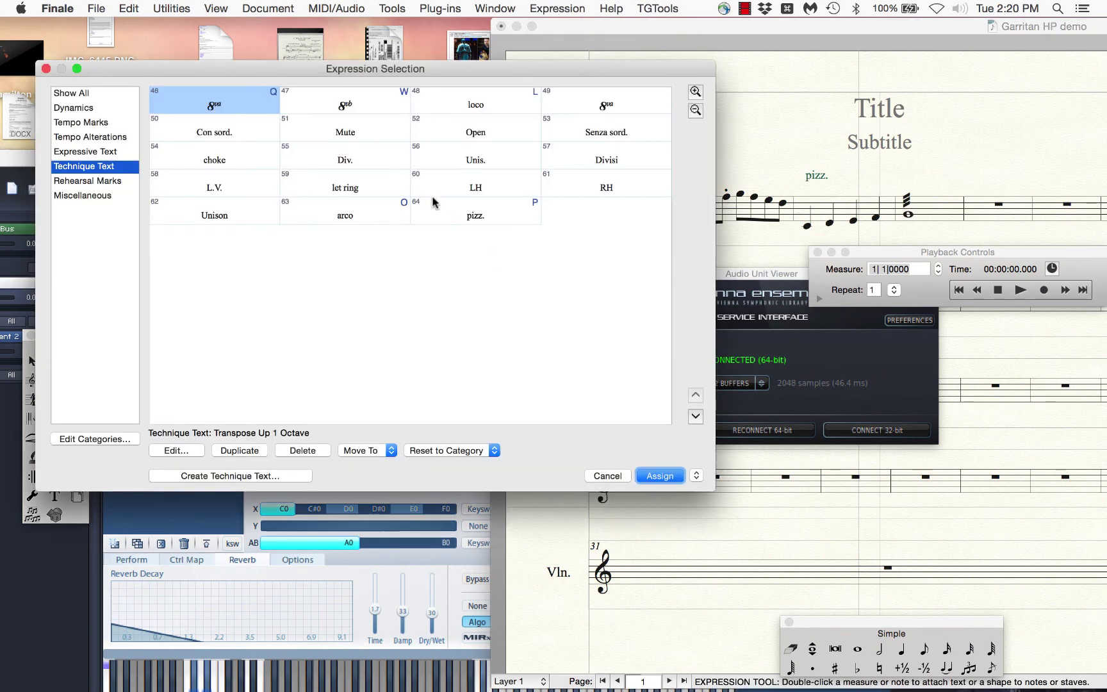
pyautogui.click(607, 476)
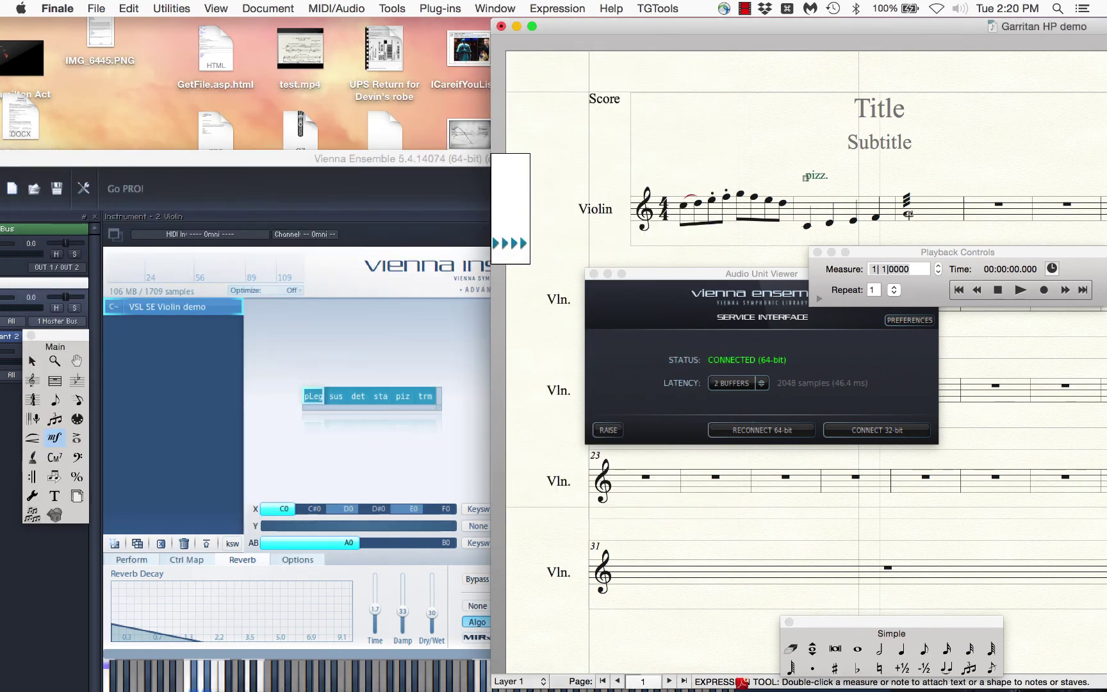
pyautogui.doubleClick(908, 213)
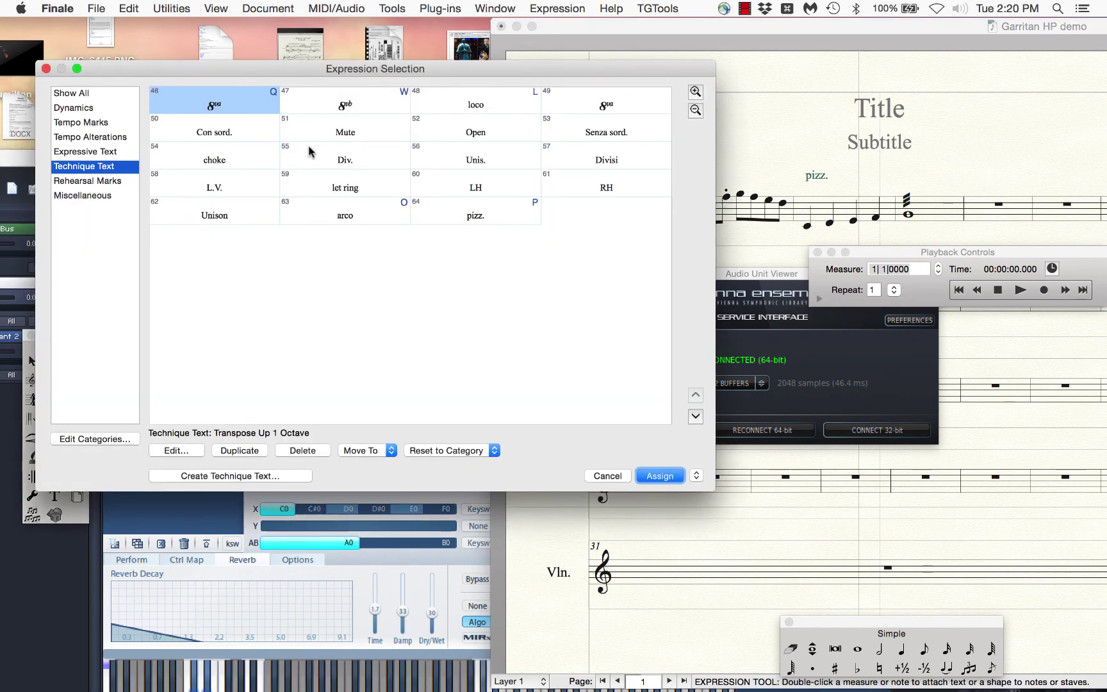
pyautogui.doubleClick(352, 211)
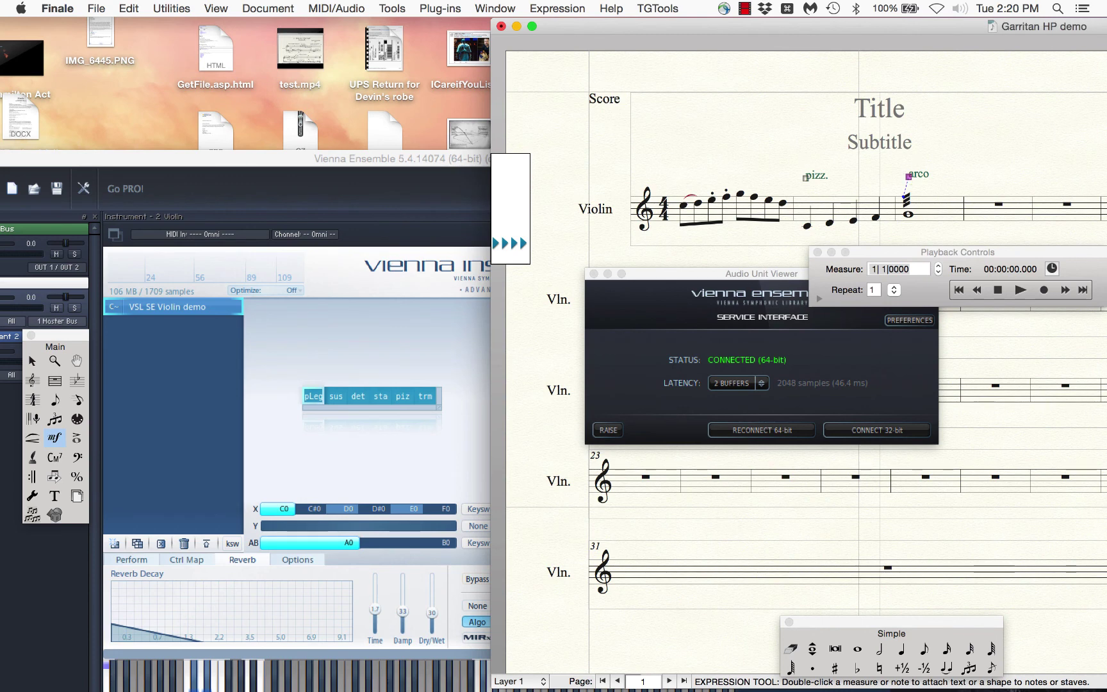
pyautogui.moveTo(909, 177); pyautogui.dragTo(906, 179)
# Move the Playback Controls clear of the violin staff and play the score from measure 1 through measure 3
pyautogui.moveTo(887, 252); pyautogui.dragTo(679, 463)
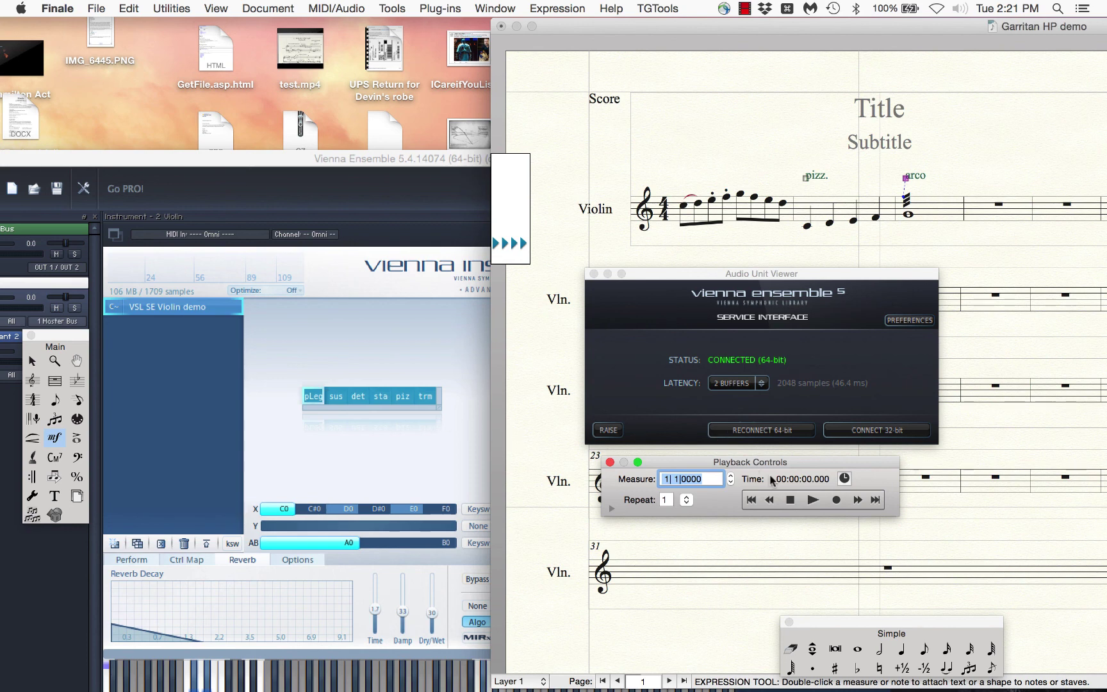
pyautogui.click(813, 500)
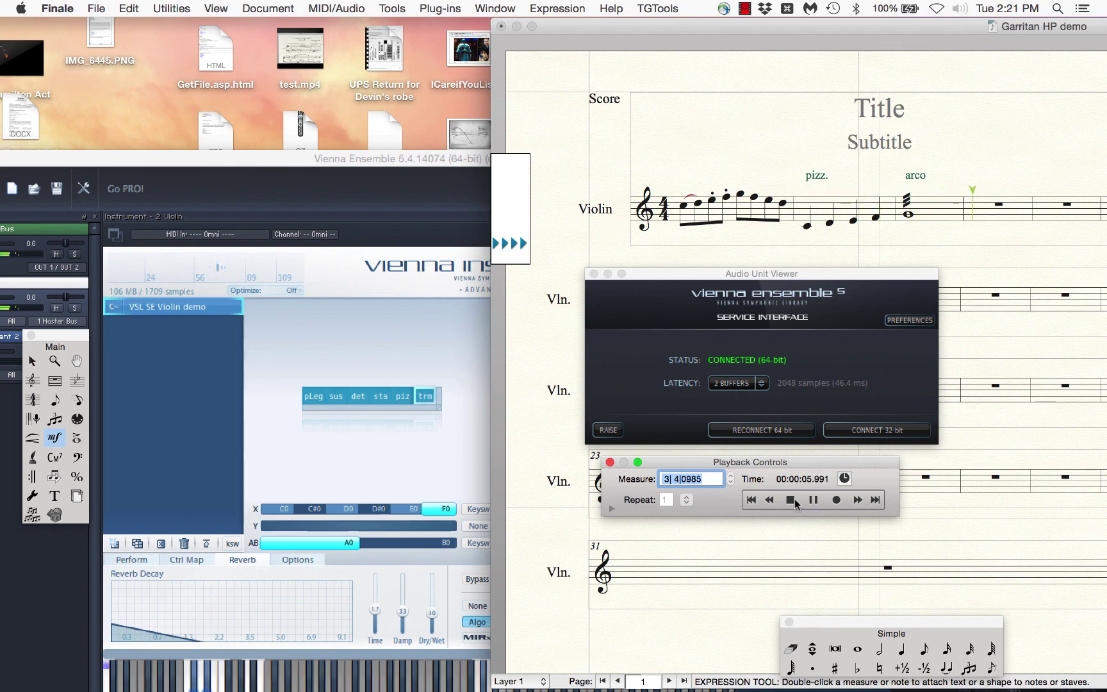
pyautogui.click(794, 501)
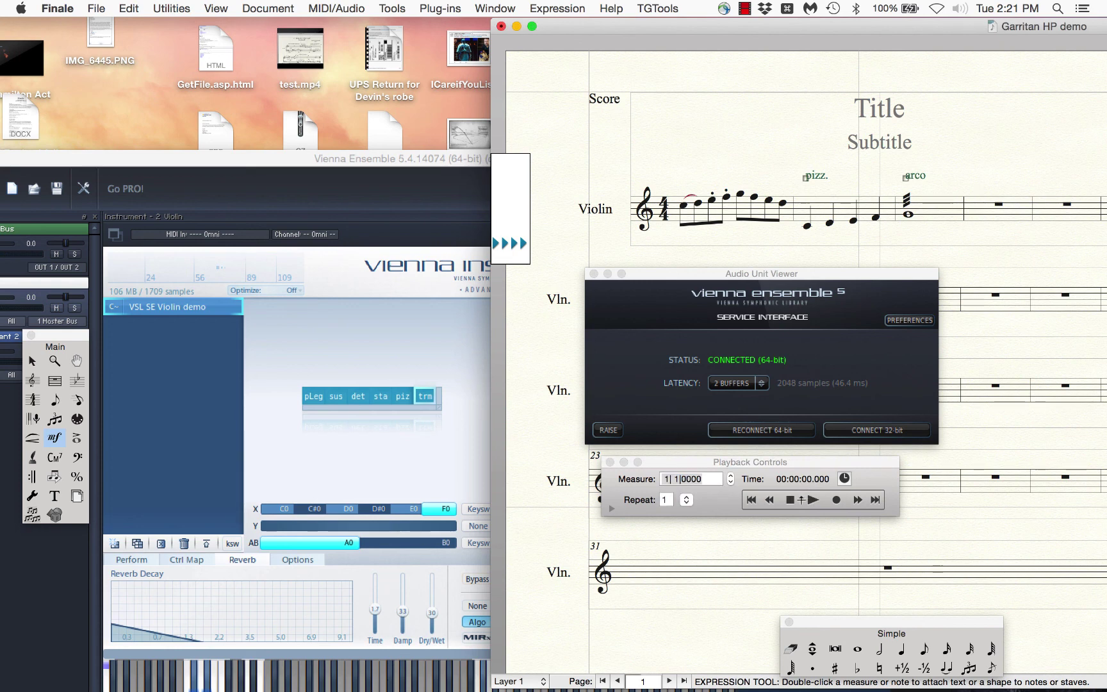
pyautogui.click(793, 502)
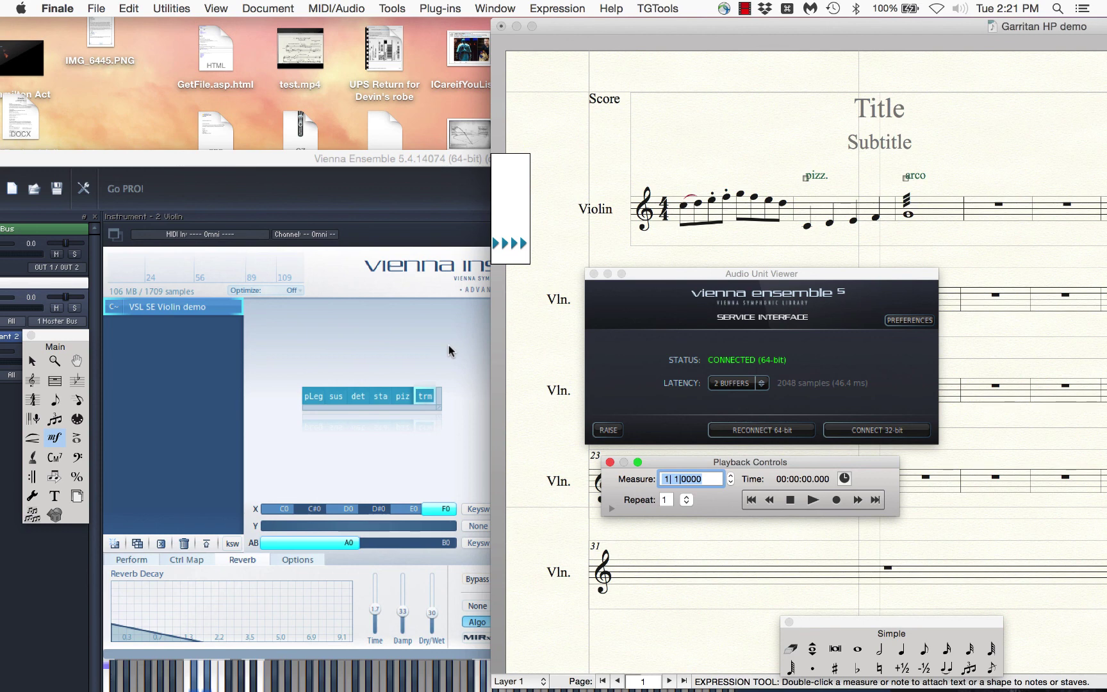
# Switch to Vienna Ensemble, move its window up to reveal the full keyboard, and select the pLeg cell in the violin matrix
pyautogui.click(449, 346)
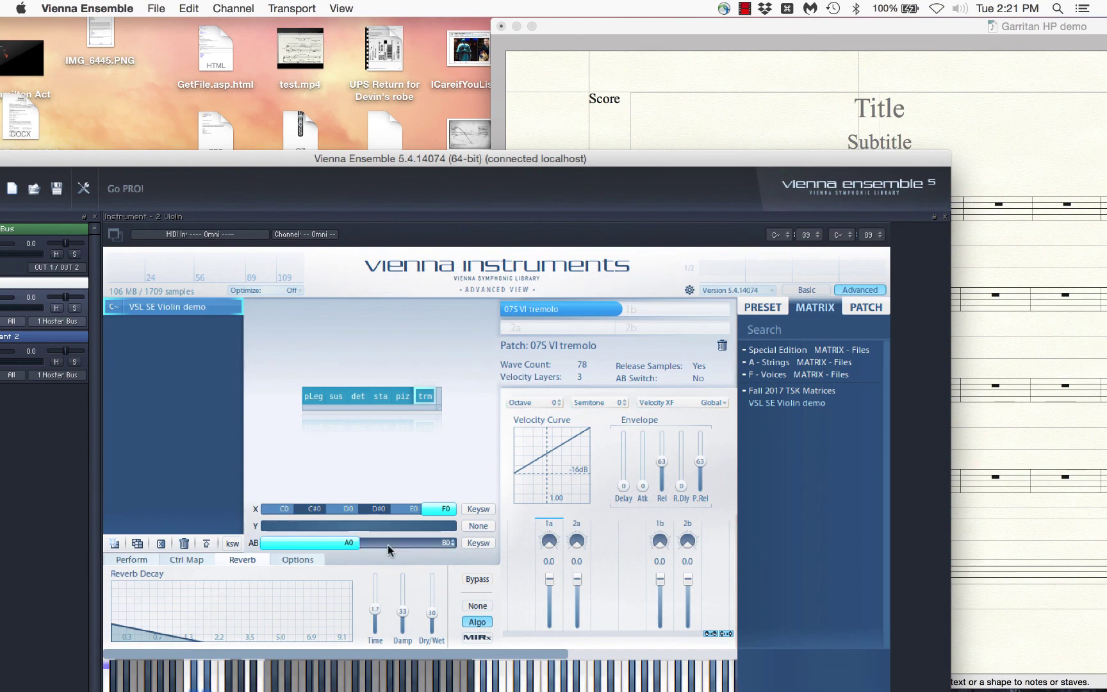
pyautogui.moveTo(403, 160); pyautogui.dragTo(433, 67)
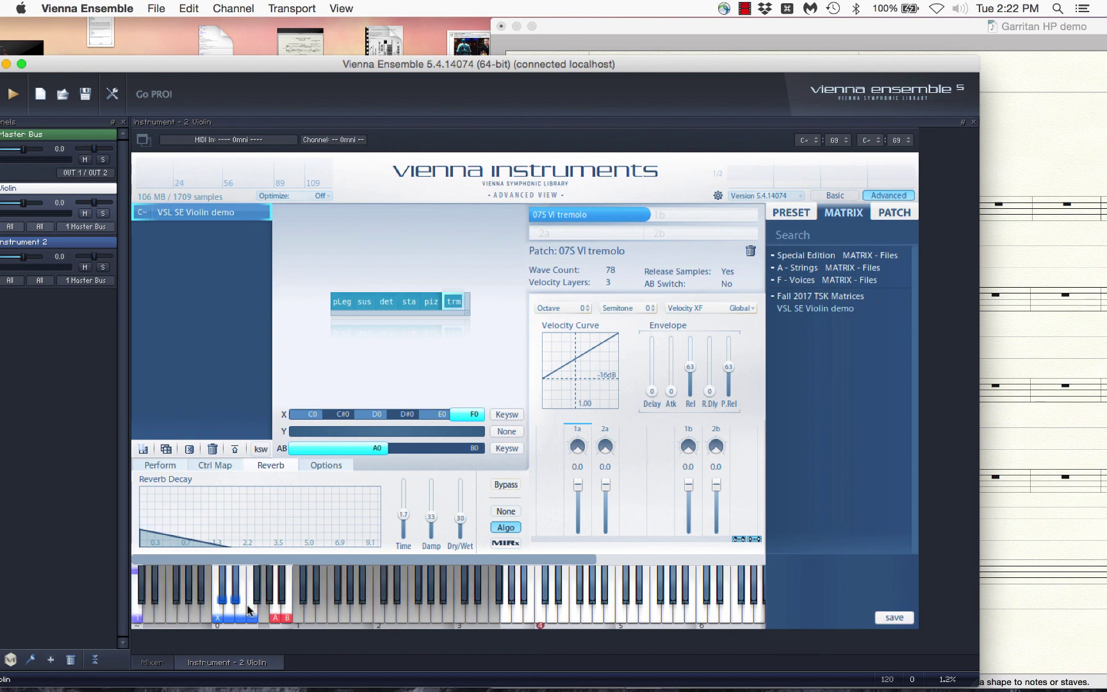
pyautogui.click(342, 302)
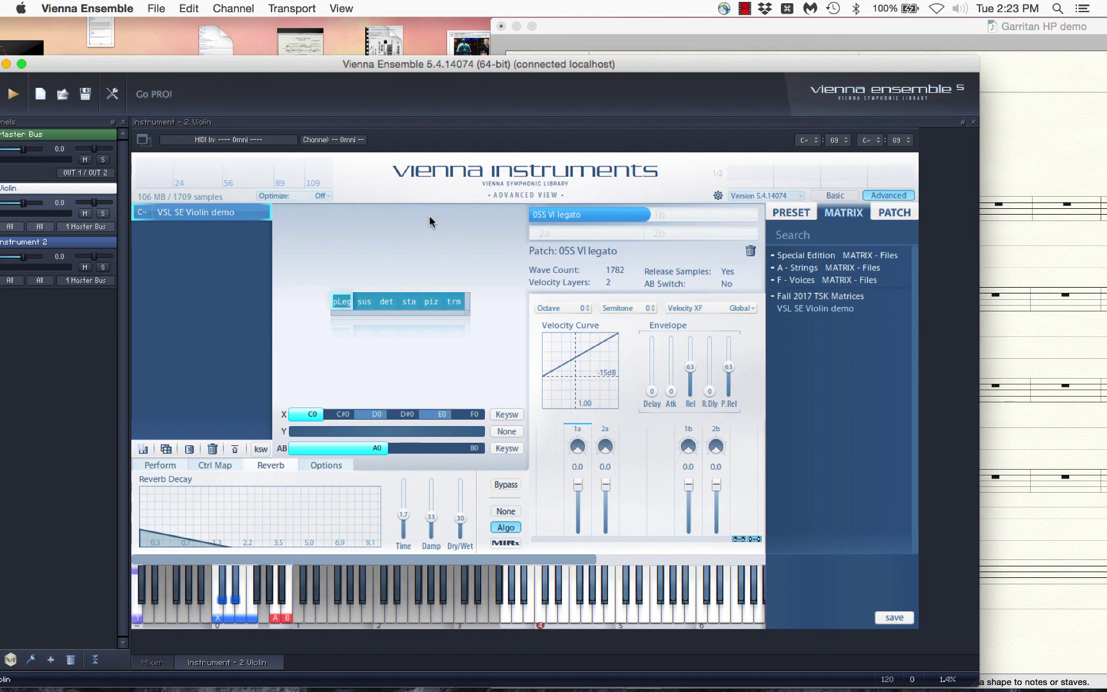
pyautogui.click(745, 8)
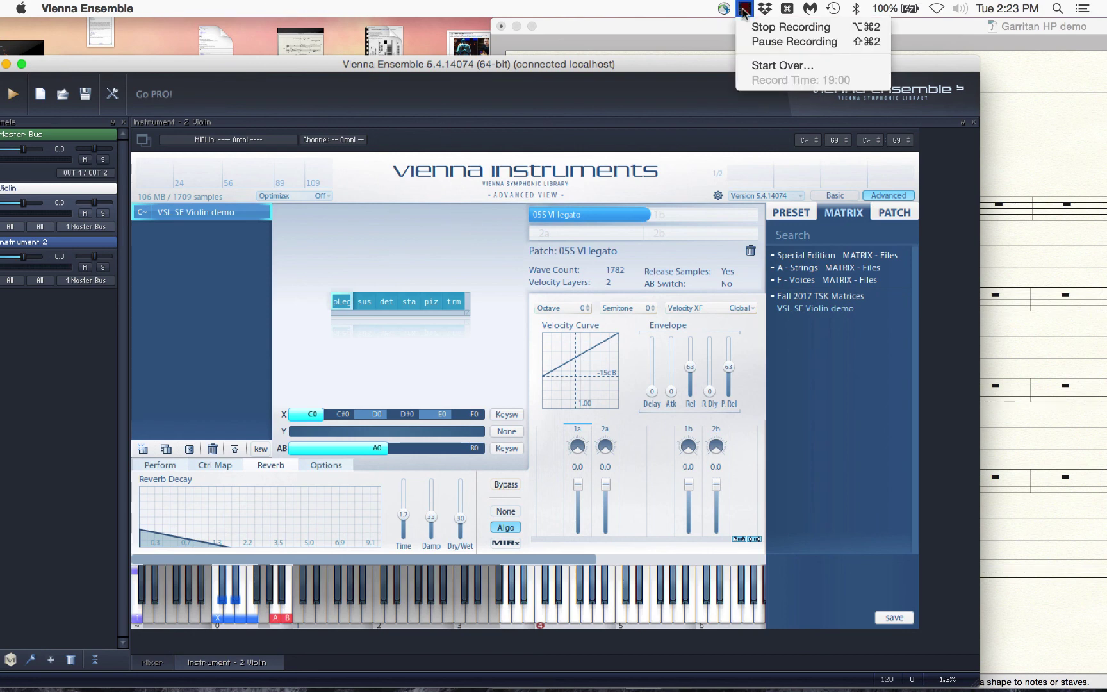